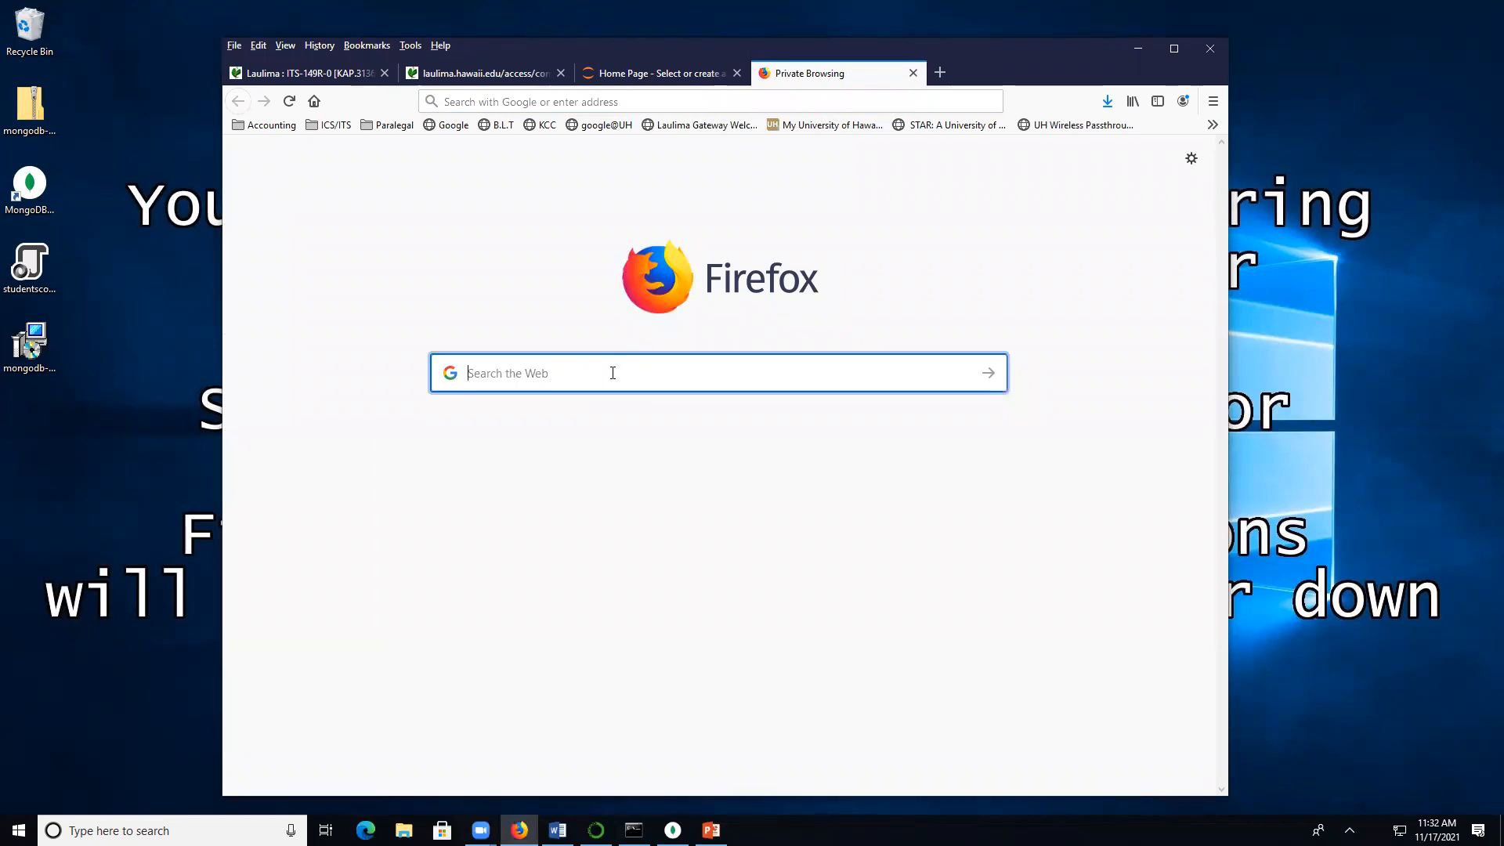
# Search the web for "mongodb community download" and expand the MongoDB Community Server section on MongoDB's download page
pyautogui.write('mongod')
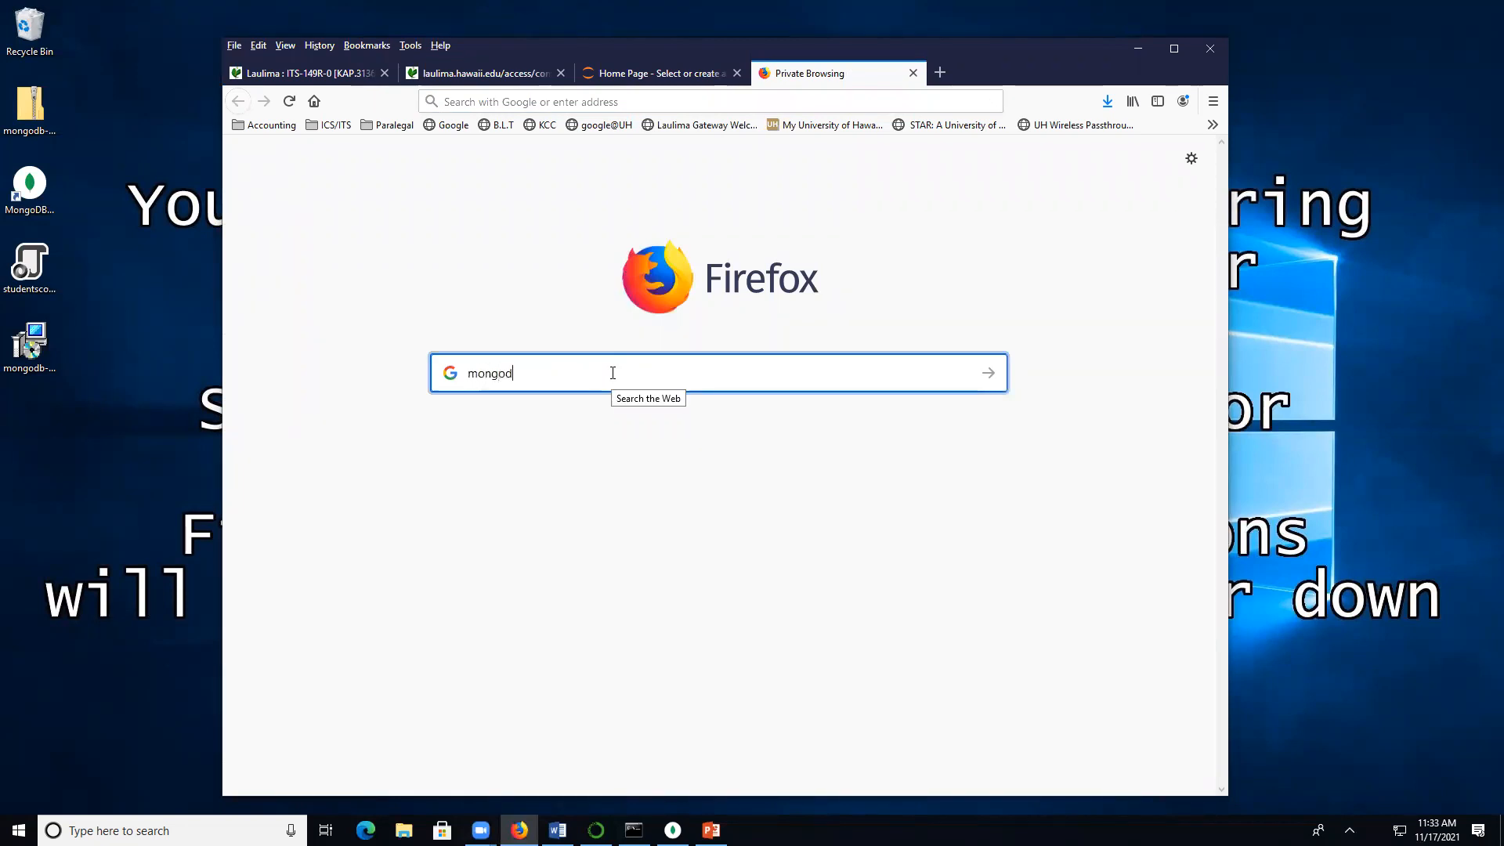
pyautogui.write('b community download')
pyautogui.press('Return')
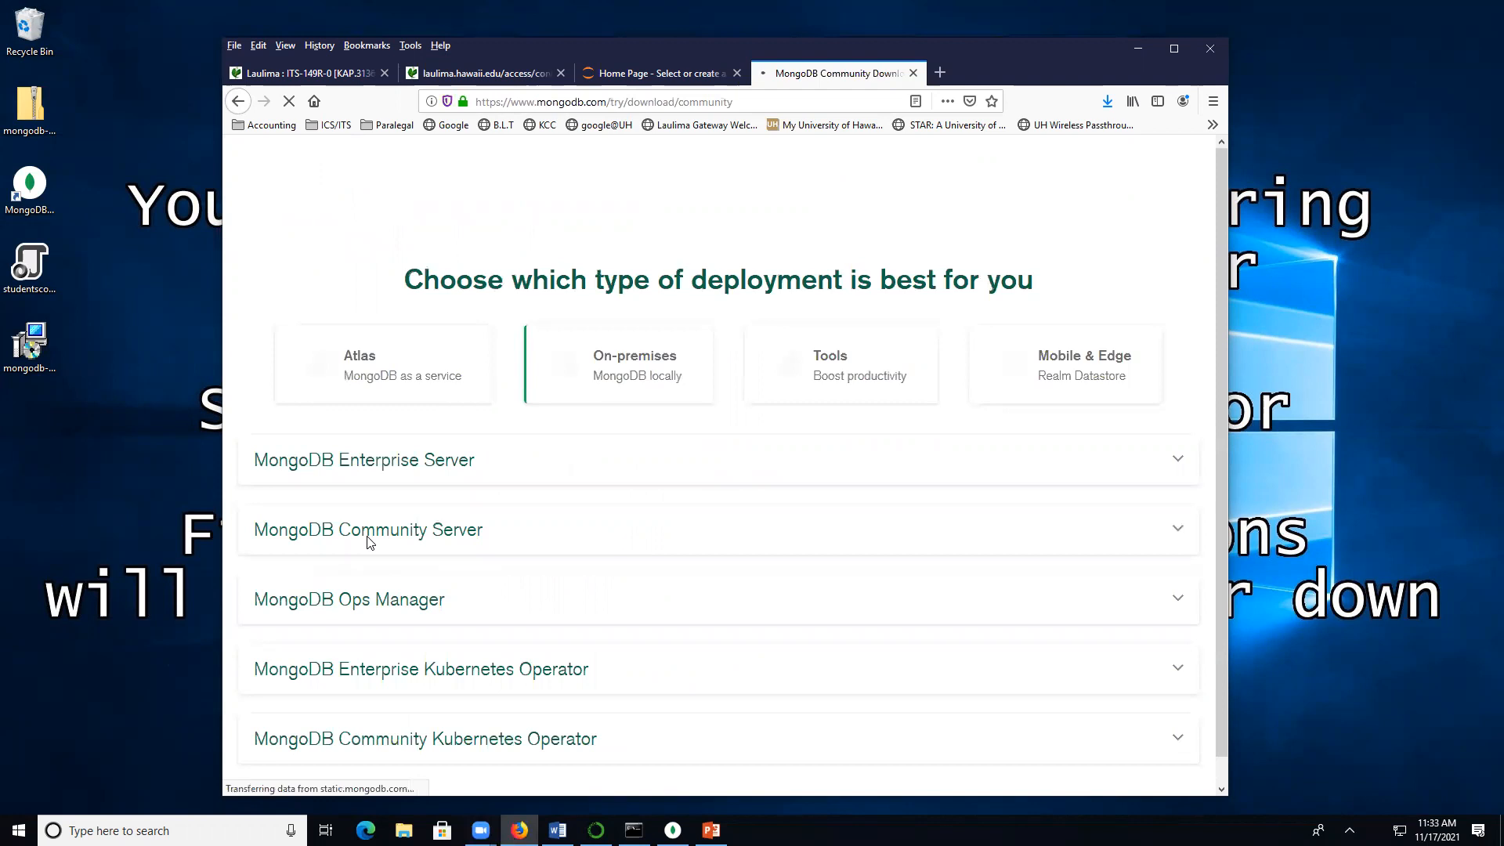
pyautogui.click(482, 561)
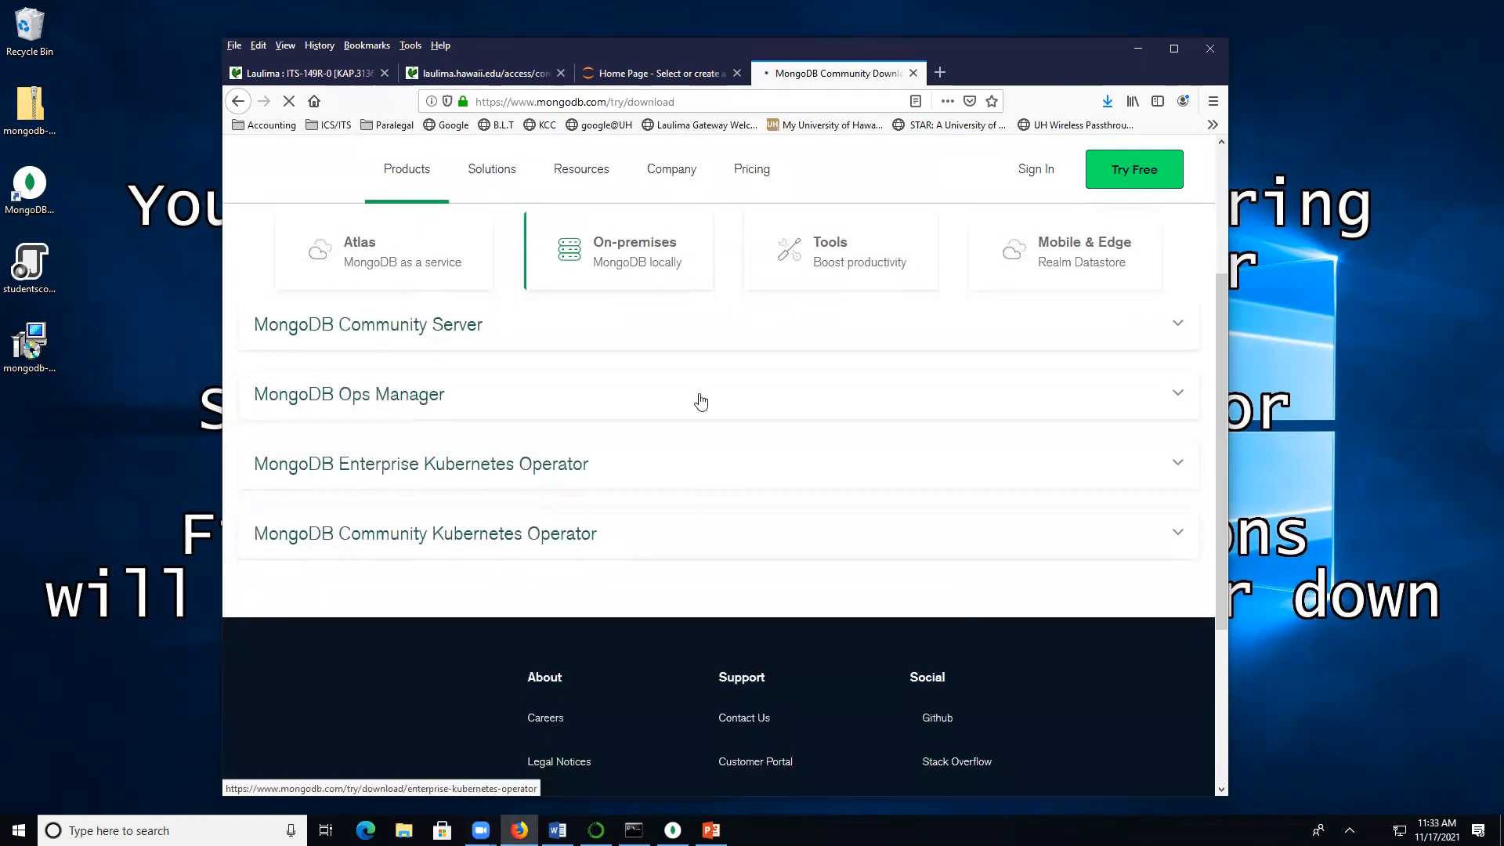
pyautogui.click(379, 345)
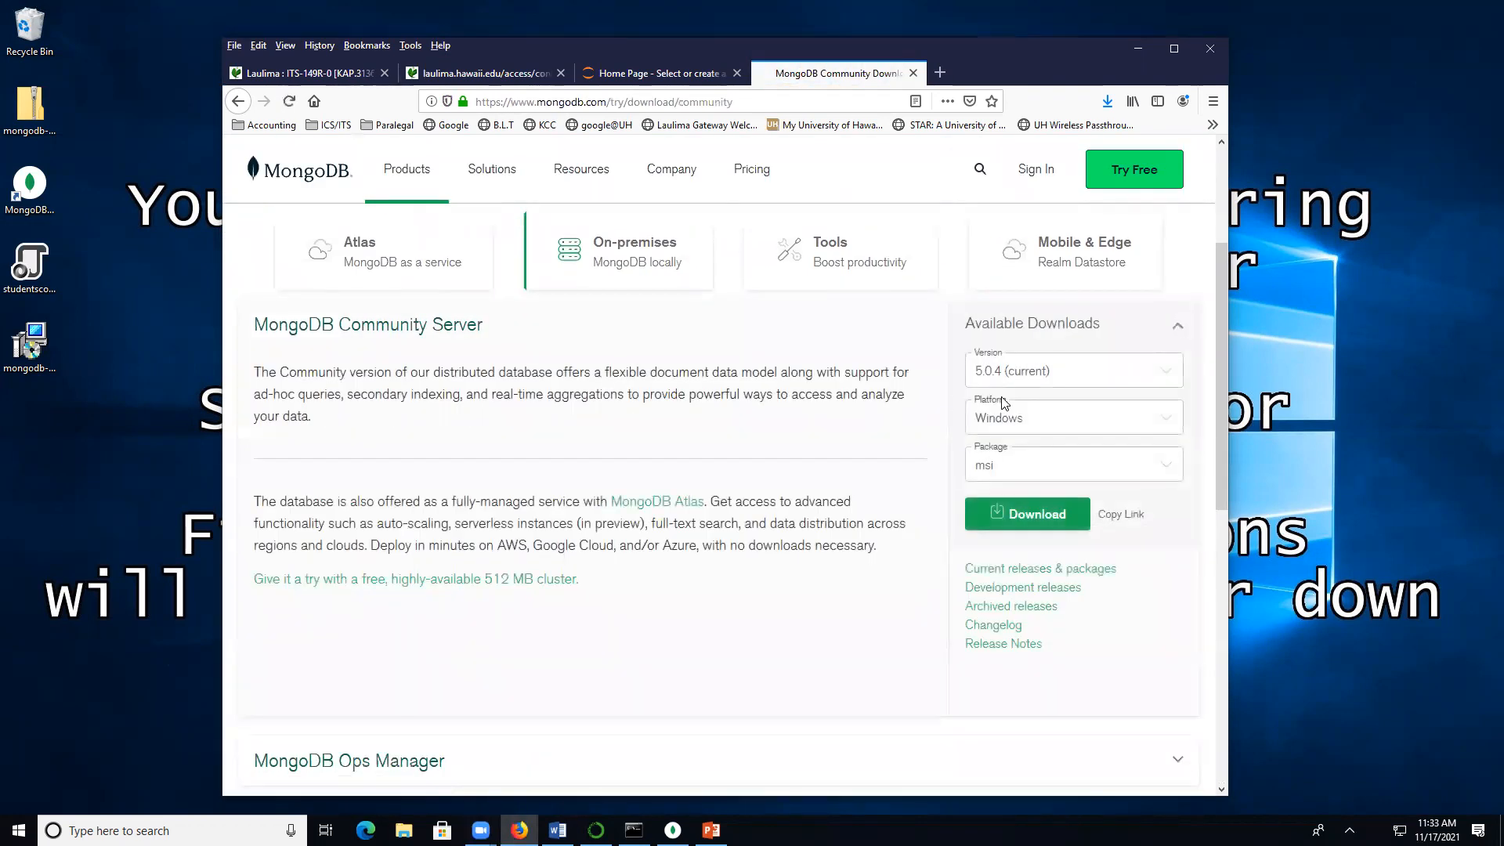
# Examine the available platforms for MongoDB Community Server and the other deployment products on the download page
pyautogui.click(1167, 423)
pyautogui.scroll(-3, 1152, 470)
pyautogui.scroll(2, 1159, 465)
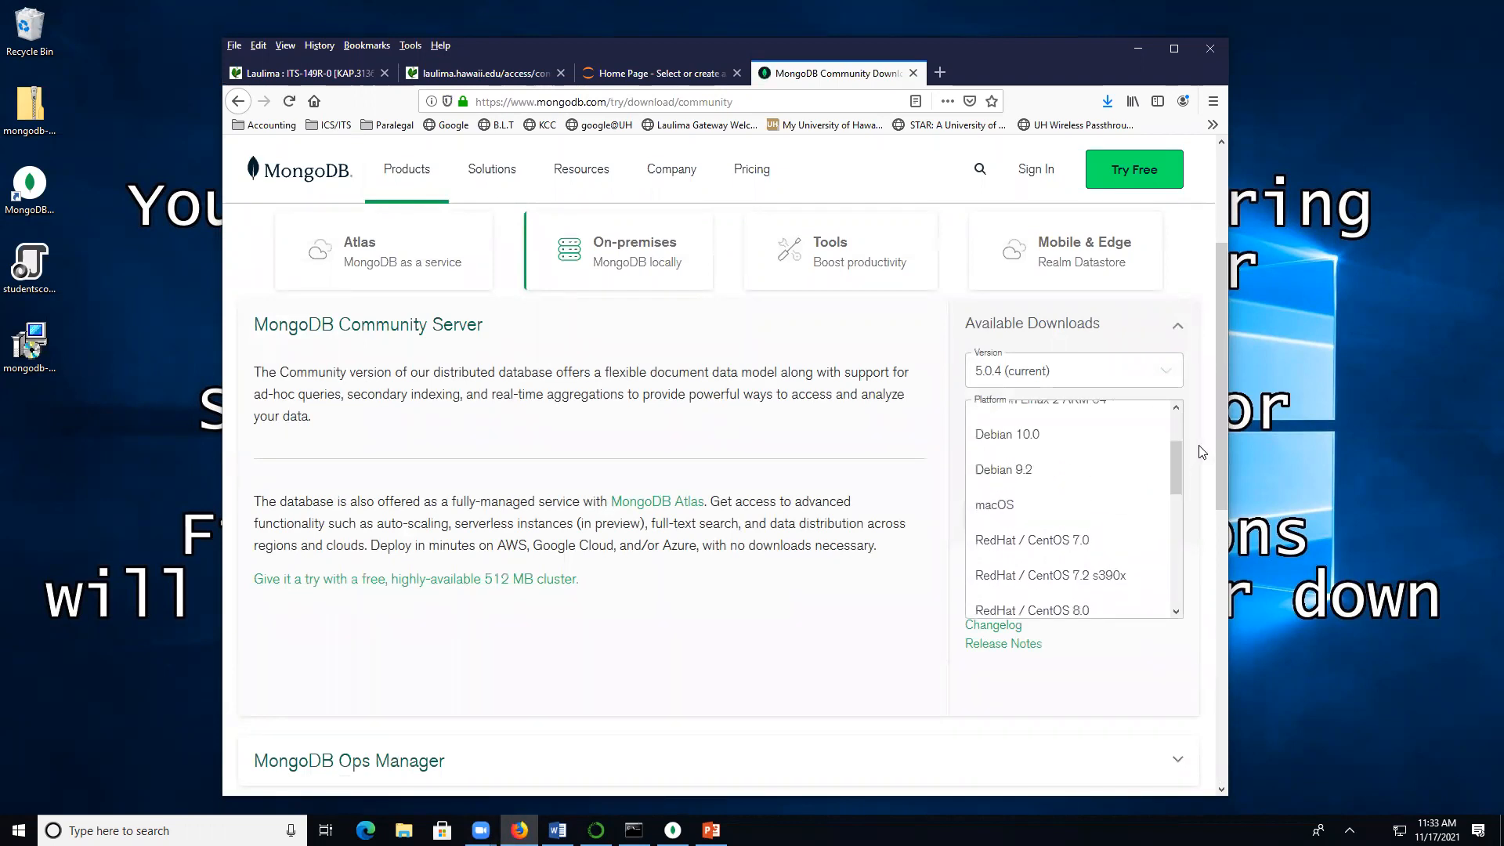
pyautogui.click(1190, 500)
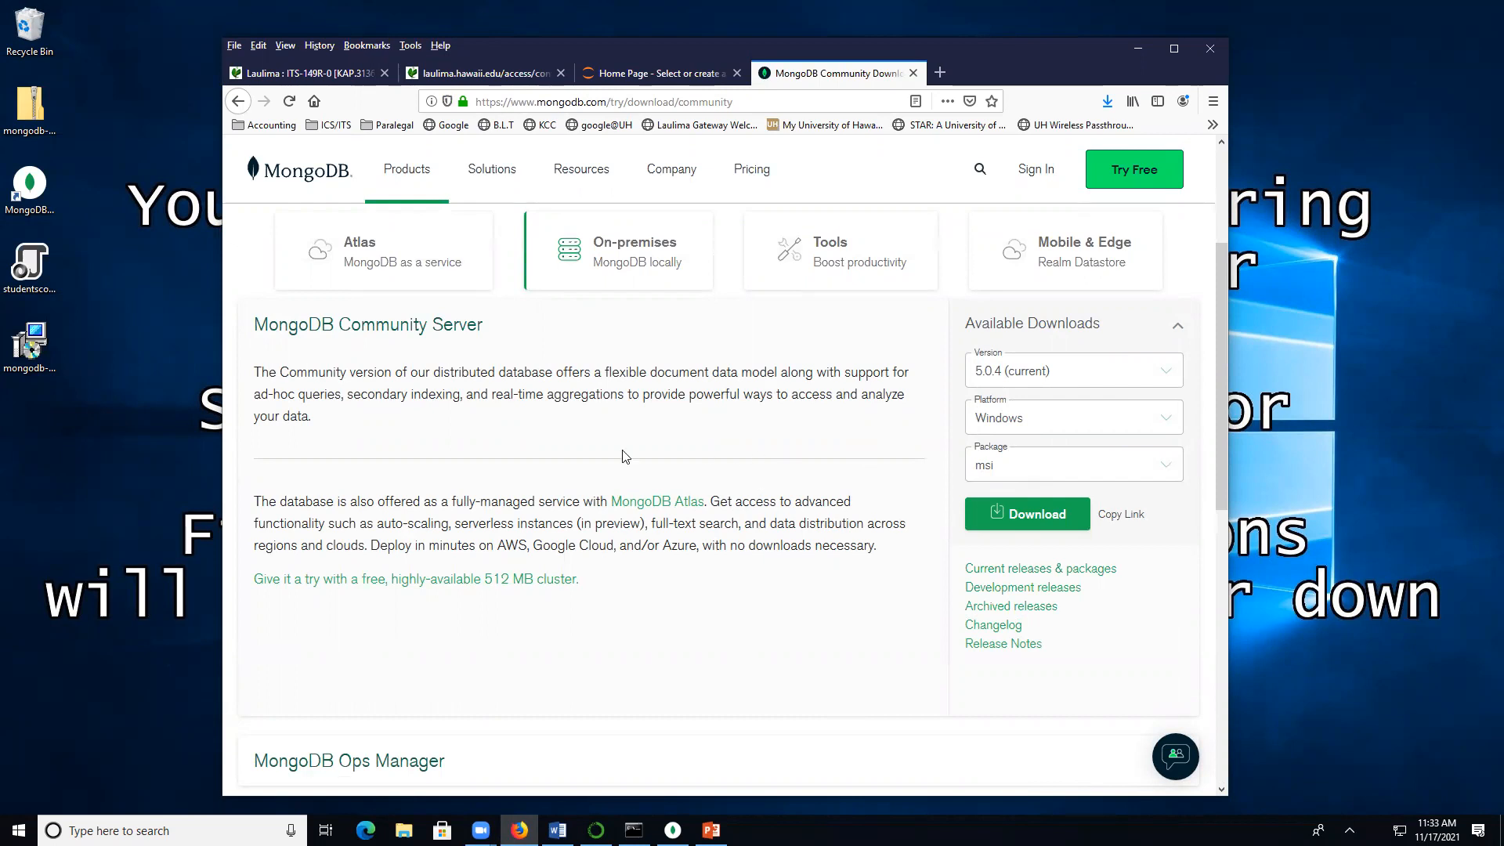
pyautogui.scroll(3, 540, 493)
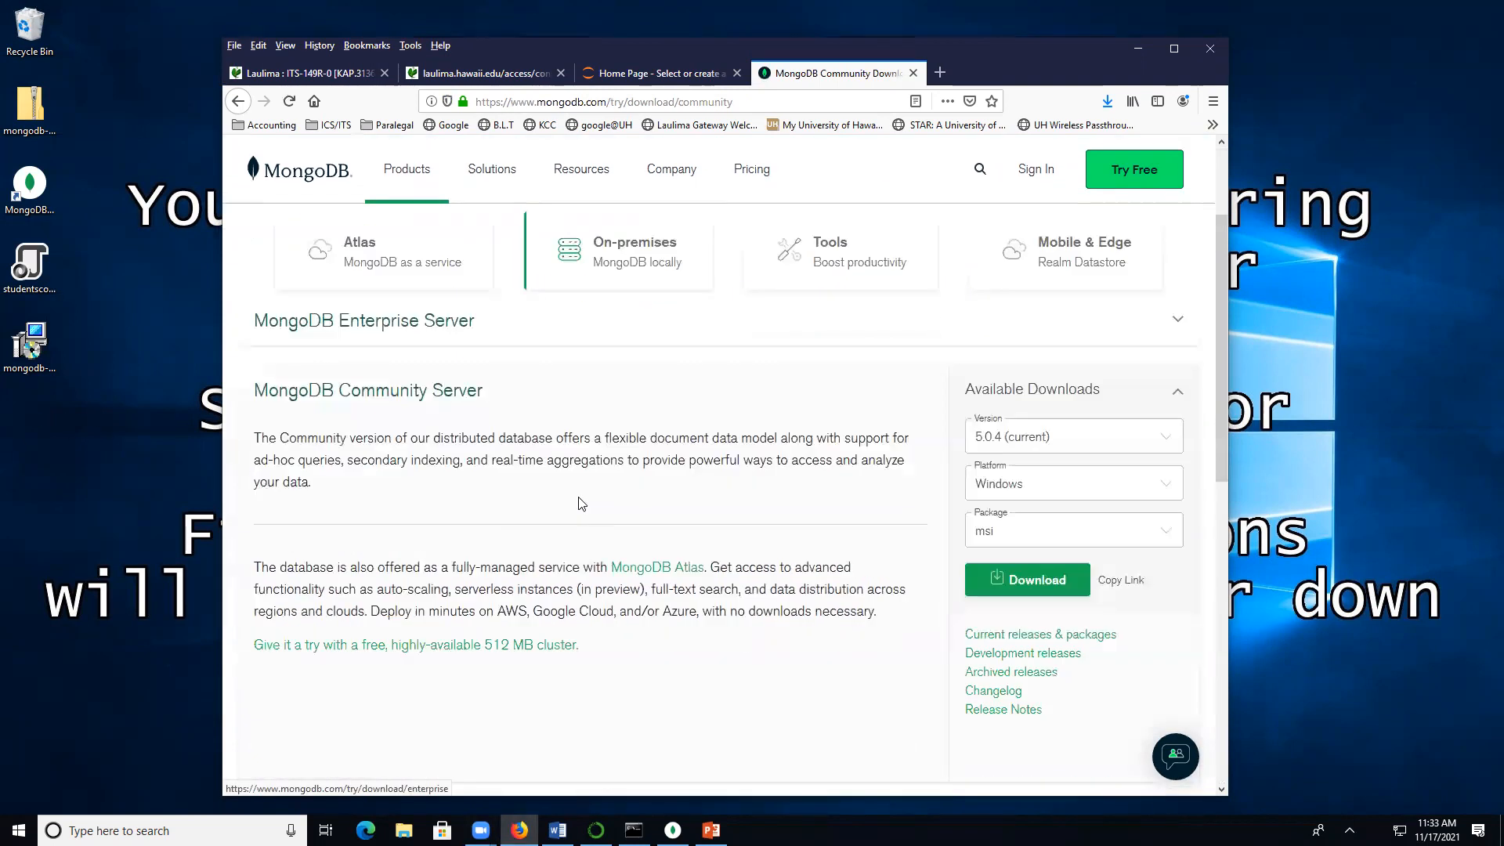
pyautogui.scroll(-7, 577, 504)
pyautogui.scroll(3, 617, 522)
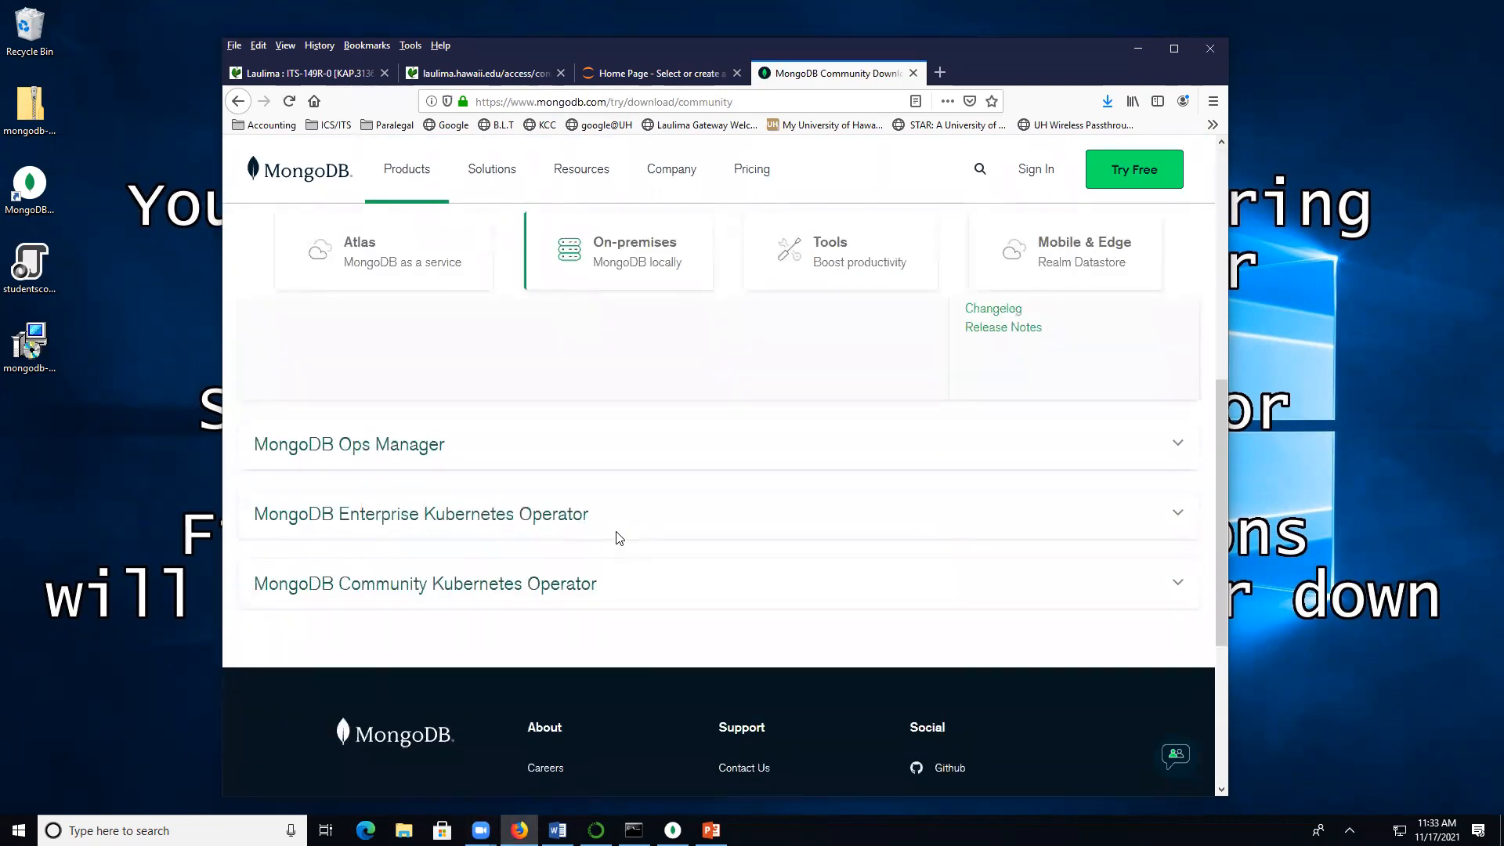
pyautogui.scroll(5, 619, 533)
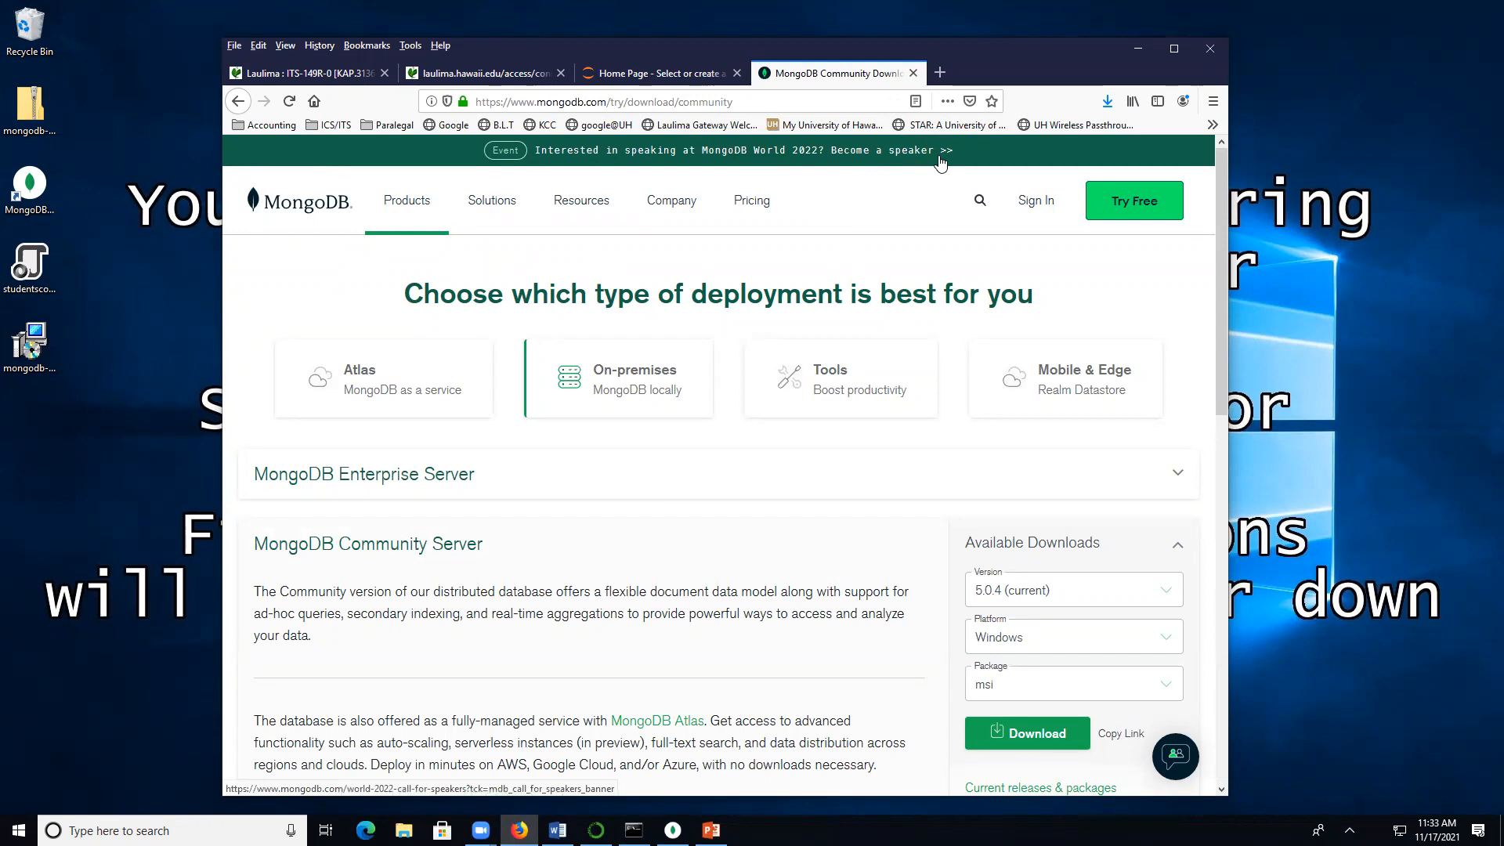
pyautogui.click(672, 200)
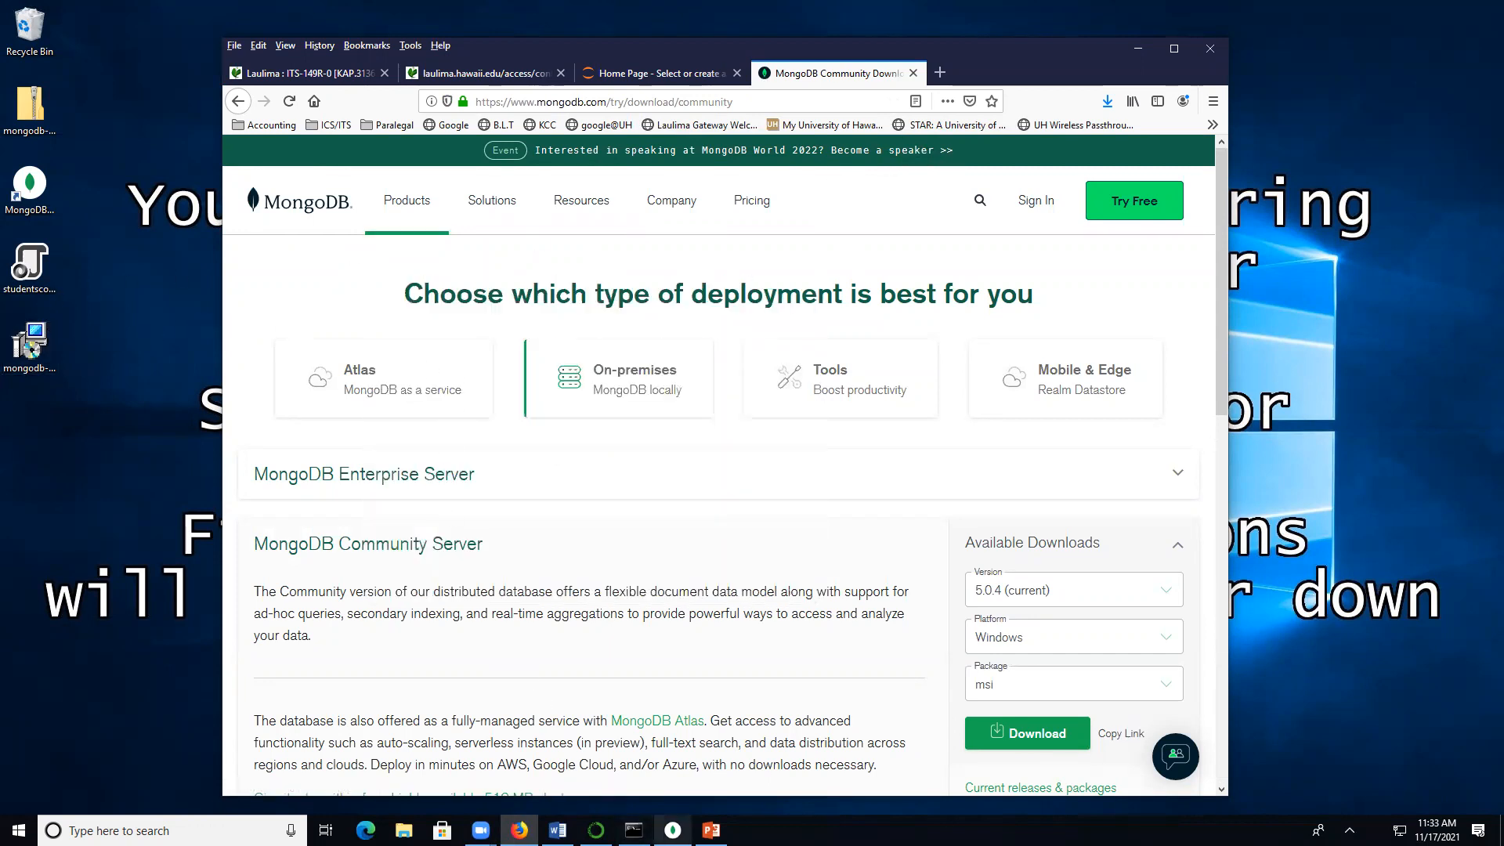
# Switch to MongoDB Compass and leave the current localhost:27017 session for the New Connection screen
pyautogui.click(673, 829)
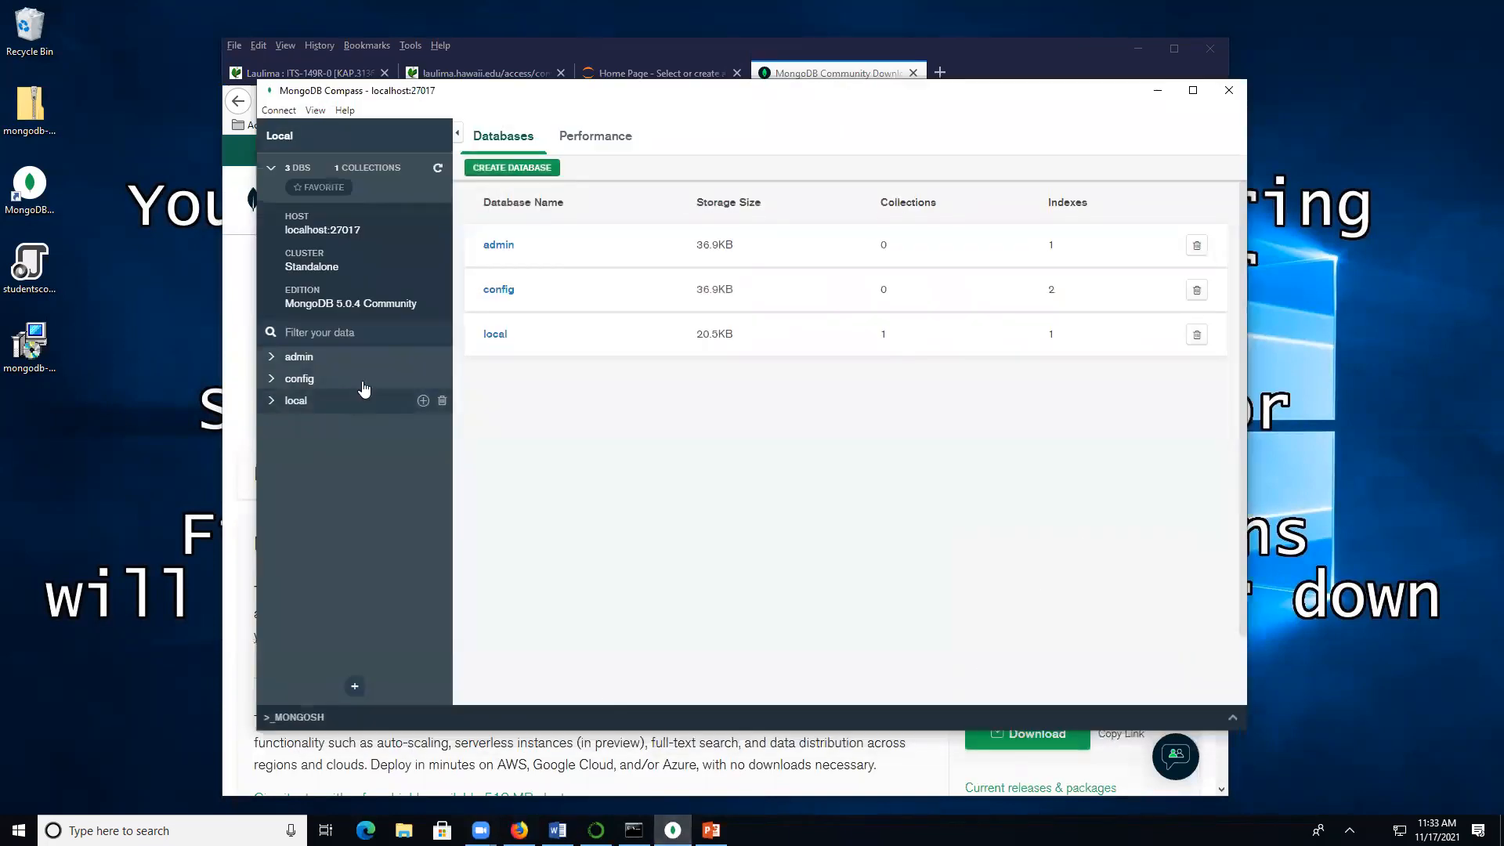
pyautogui.click(279, 110)
pyautogui.click(297, 131)
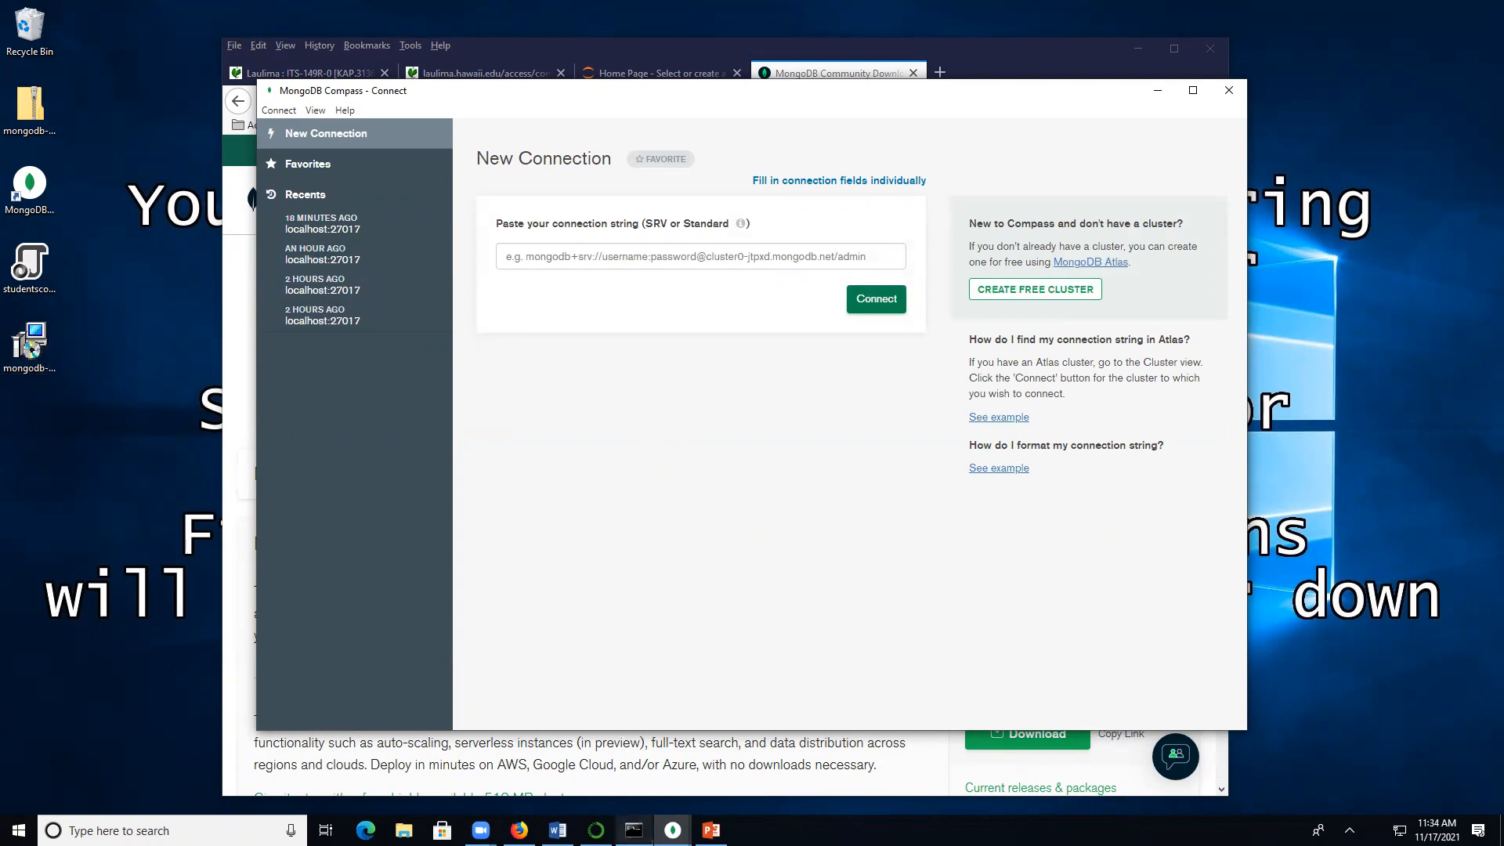
# Switch to Command Prompt, go to the root of drive C, and change into the Program Files\MongoDB folder
pyautogui.click(634, 830)
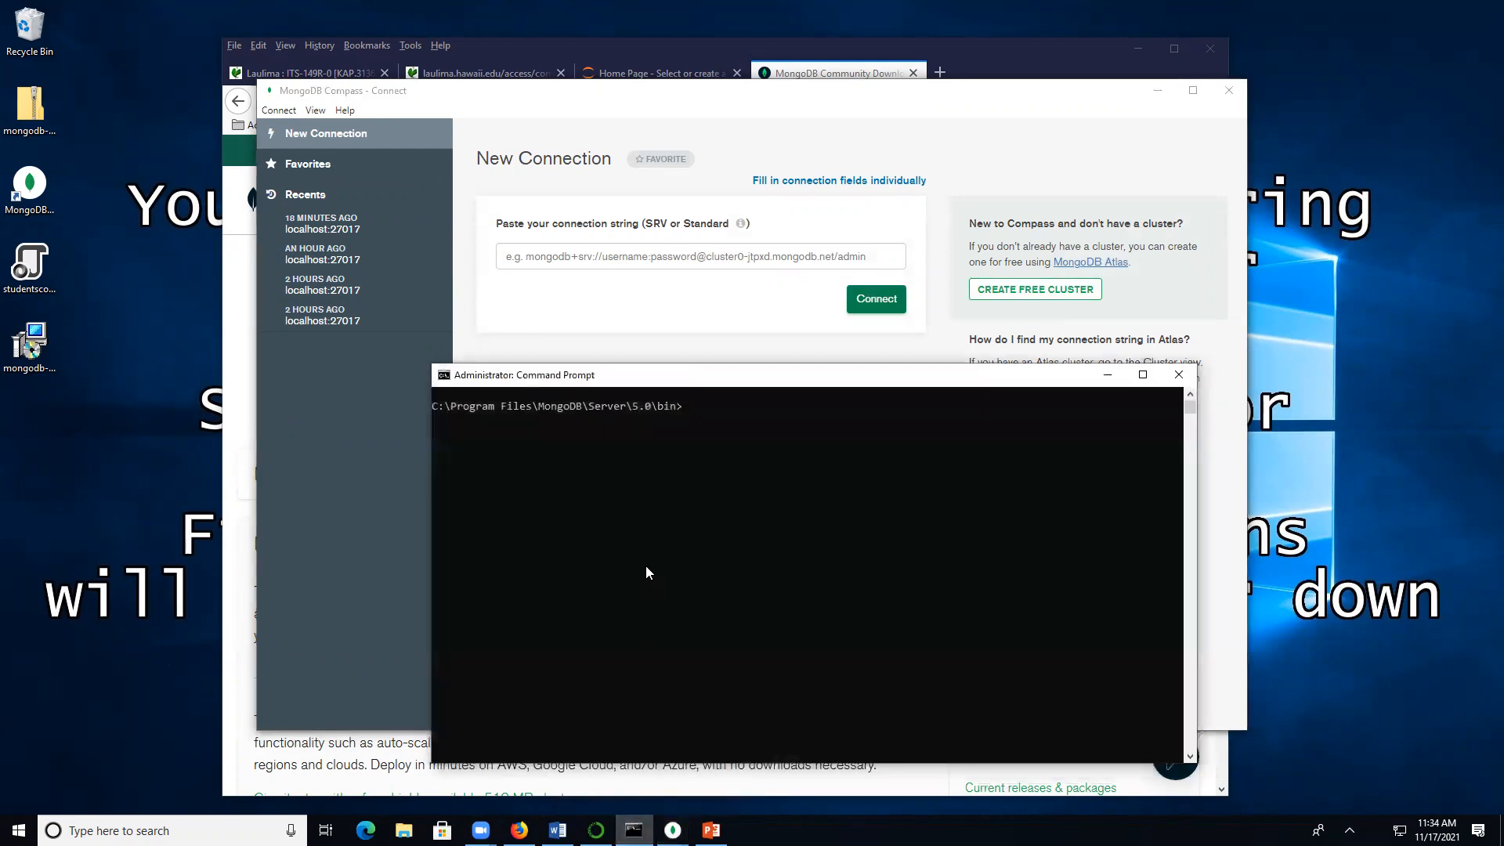
pyautogui.write('cd\\')
pyautogui.press('Return')
pyautogui.moveTo(612, 377); pyautogui.dragTo(586, 315)
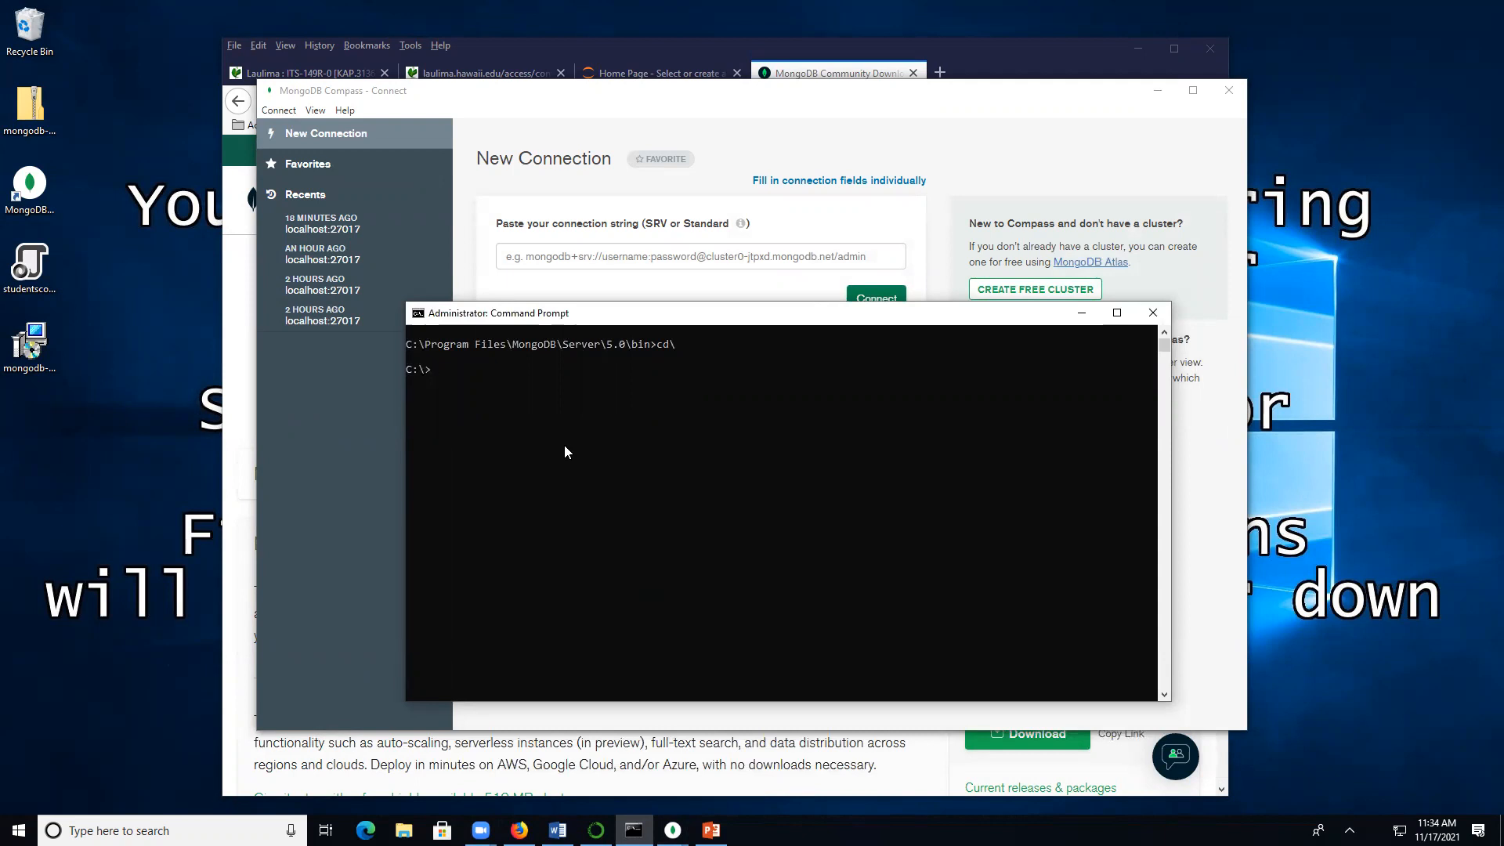
pyautogui.write('cd program files')
pyautogui.press('Return')
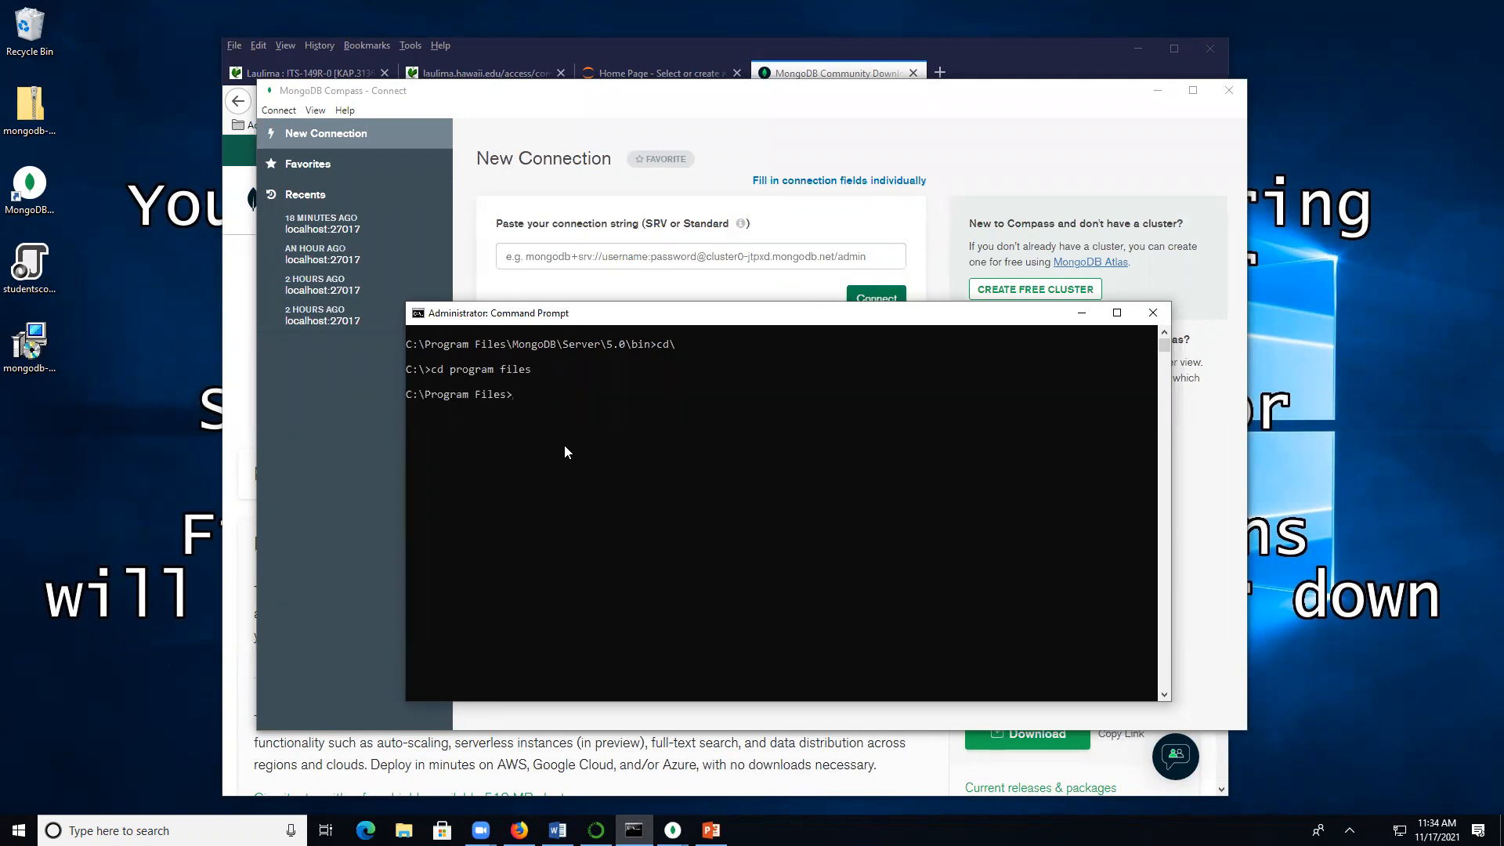
pyautogui.write('cd mongodb')
pyautogui.press('Return')
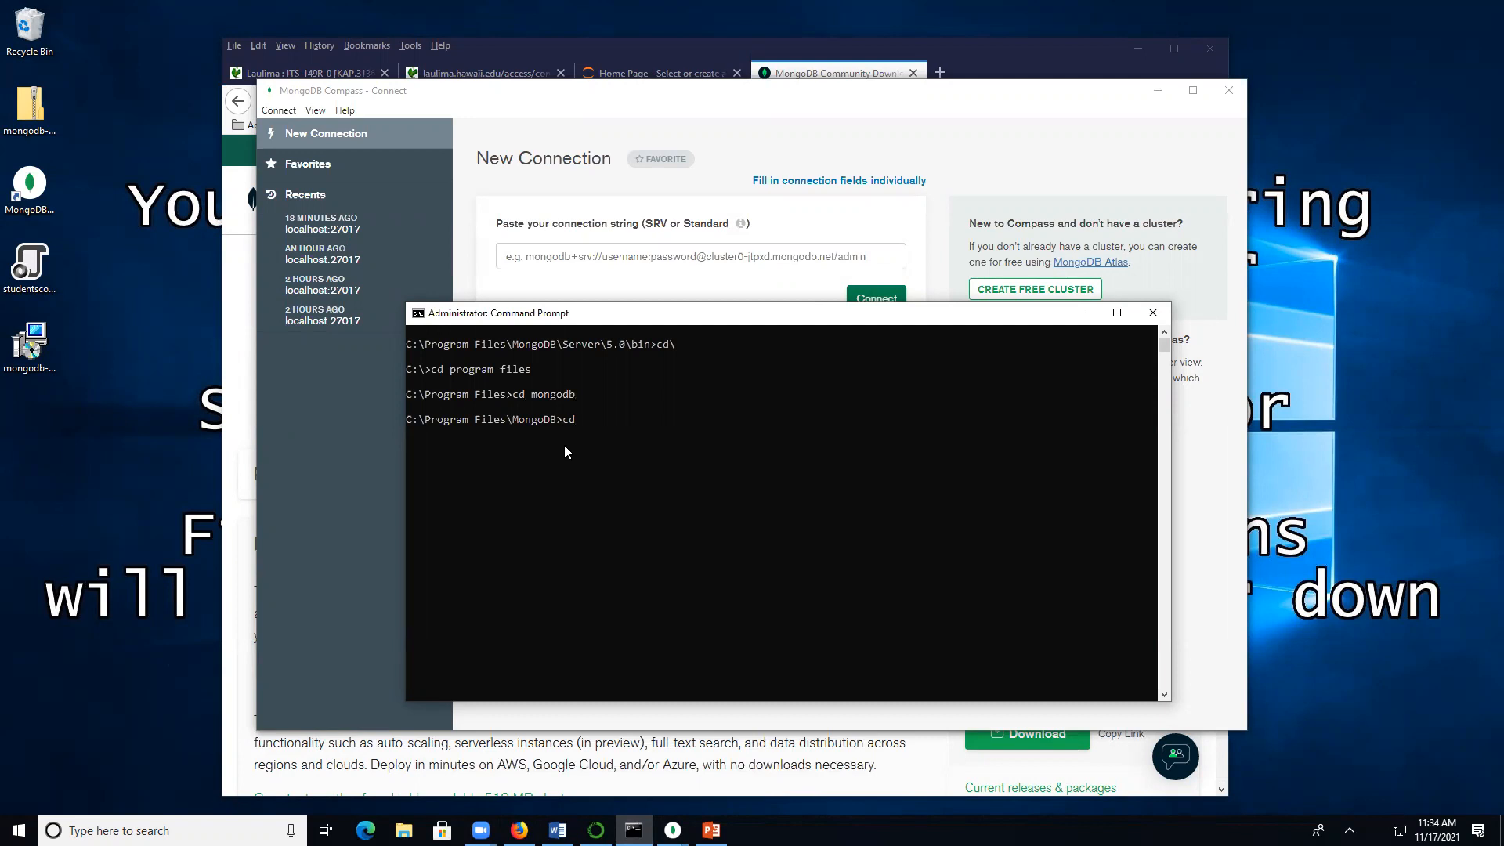
# List the MongoDB folder's contents and change into Server\5.0, listing the Server folder along the way
pyautogui.write('dir')
pyautogui.press('Return')
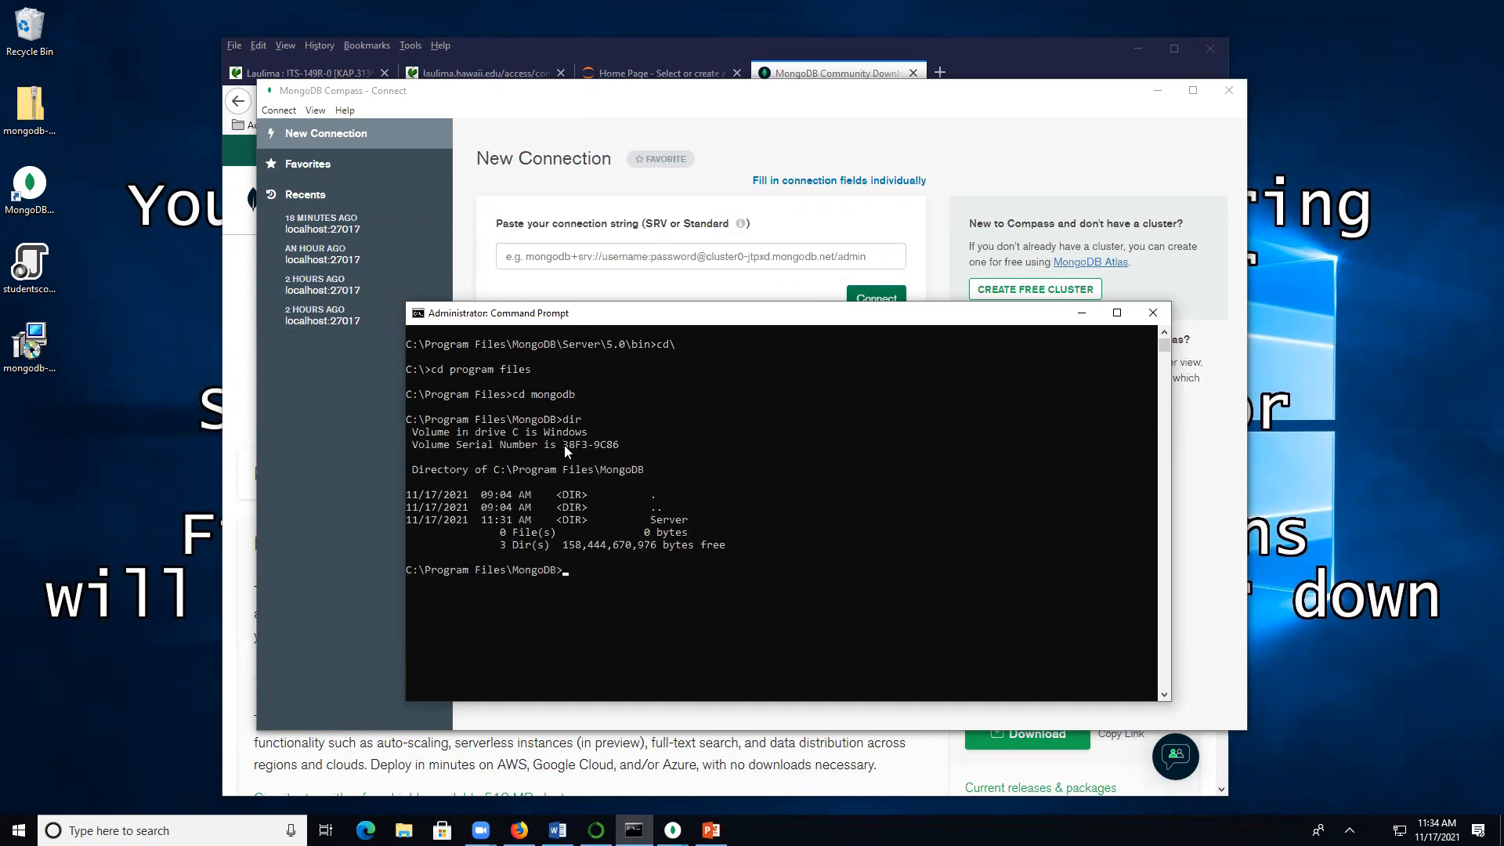
pyautogui.write('cd server')
pyautogui.press('Return')
pyautogui.write('dir')
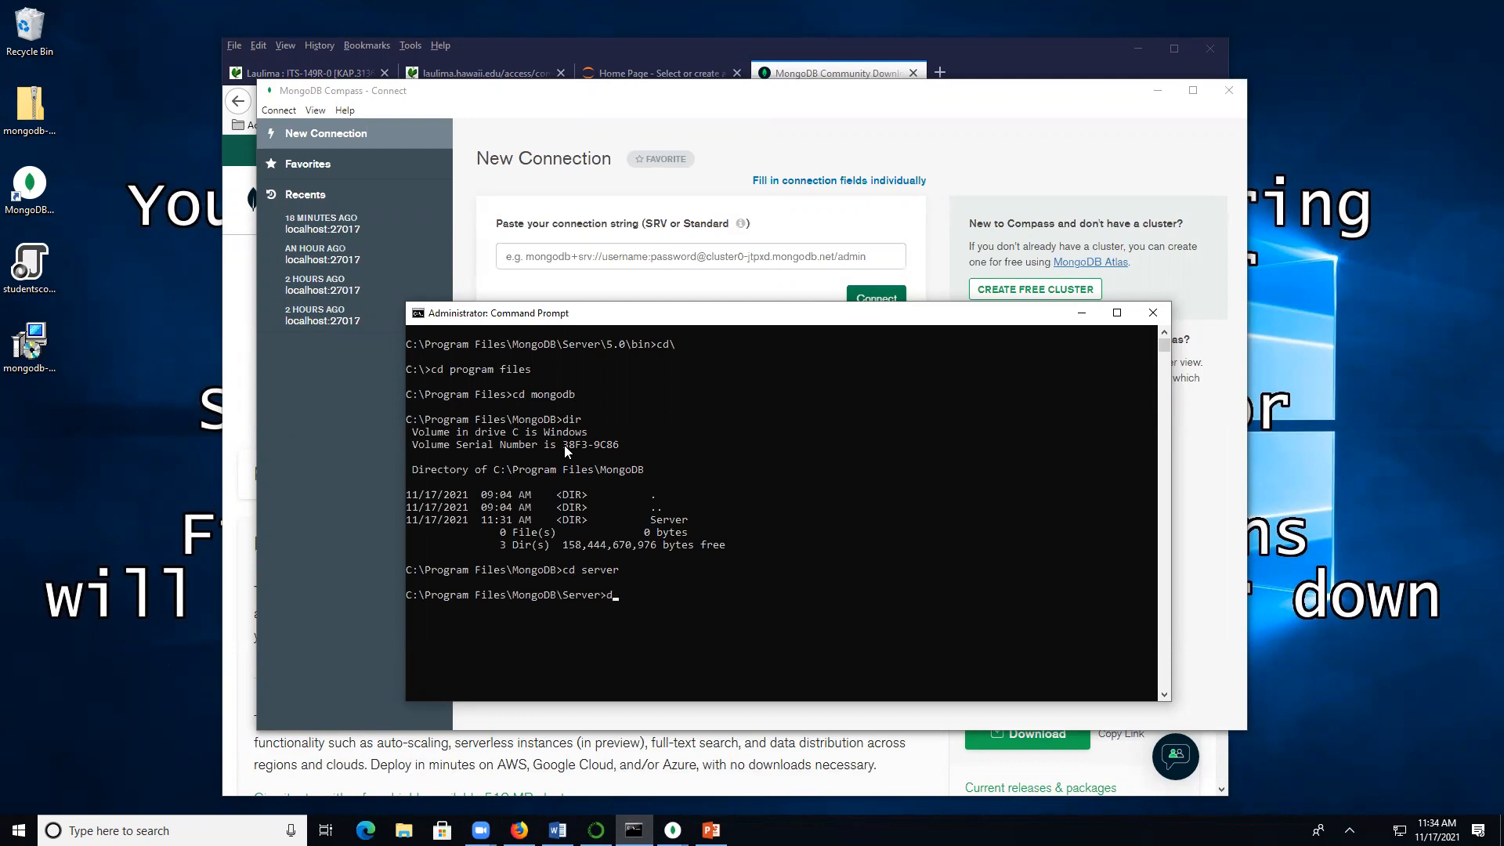
pyautogui.press('Return')
pyautogui.write('cd 5.0')
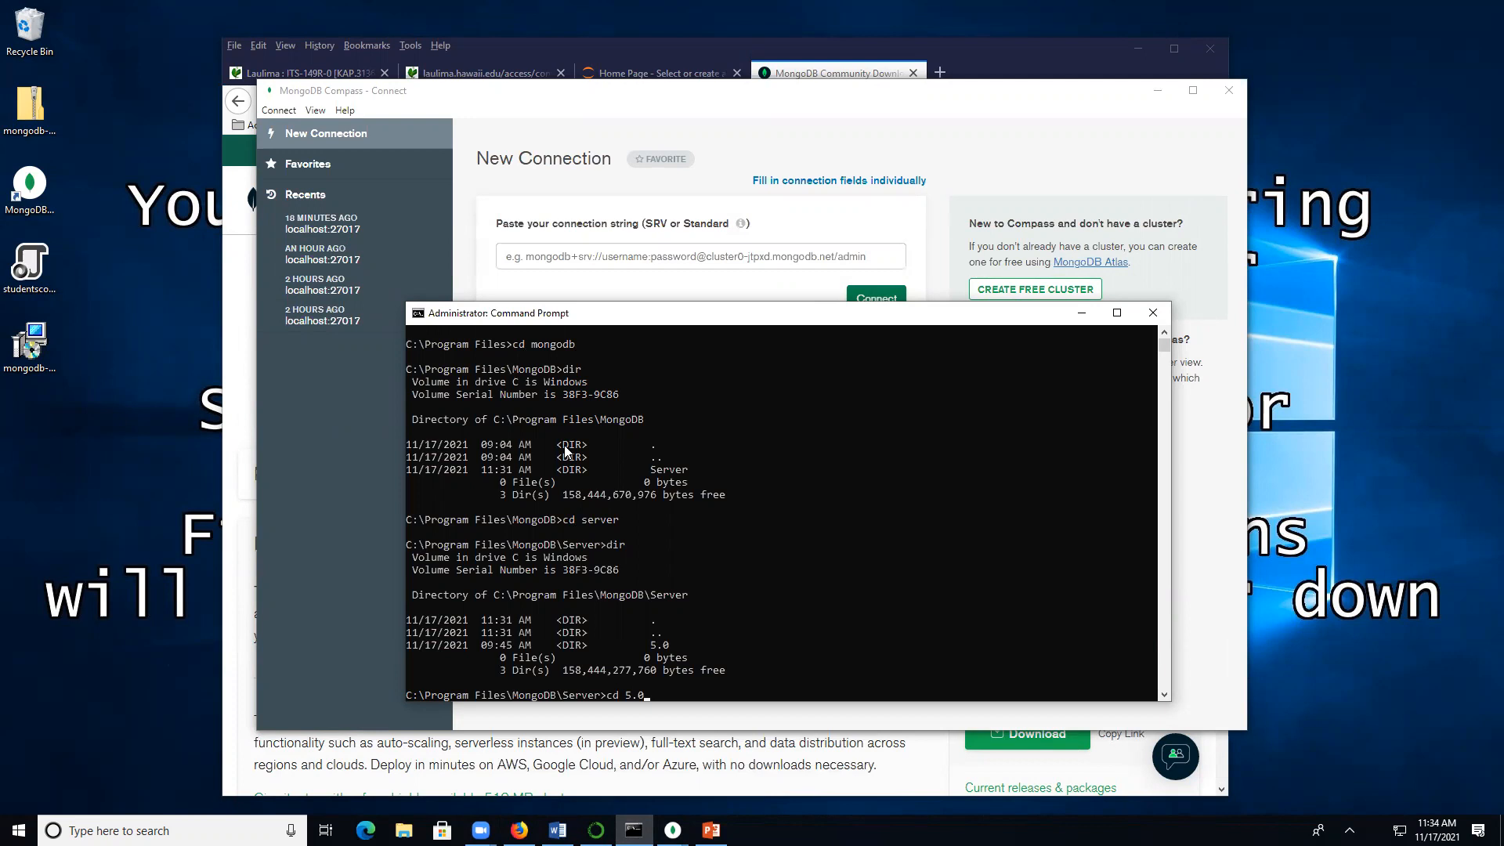
pyautogui.press('Return')
# Print the current path, list the 5.0 folder, and change into its bin folder, listing the files there
pyautogui.write('cd')
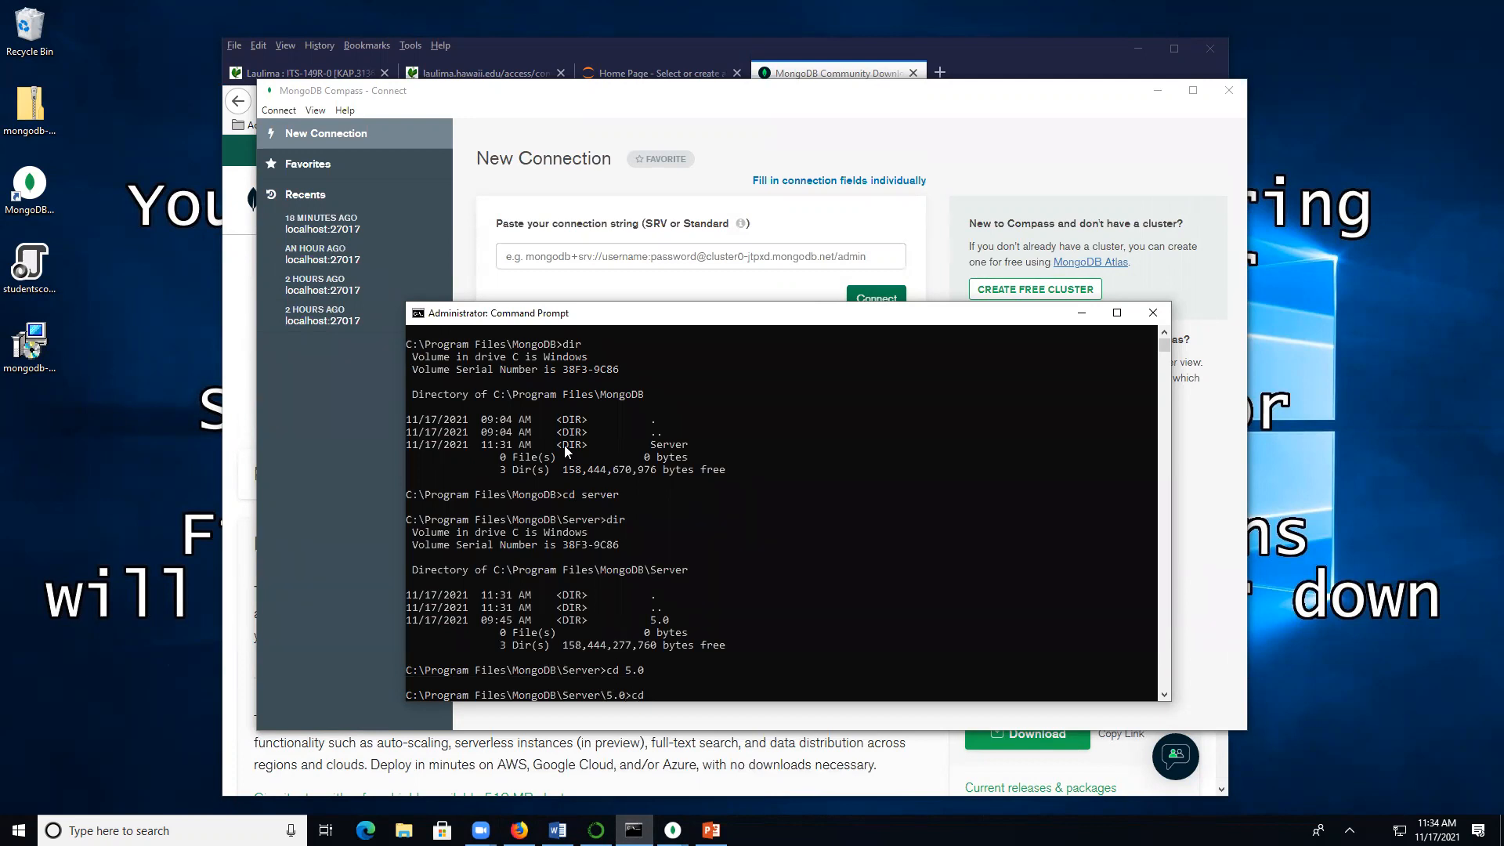
pyautogui.press('Return')
pyautogui.write('dir')
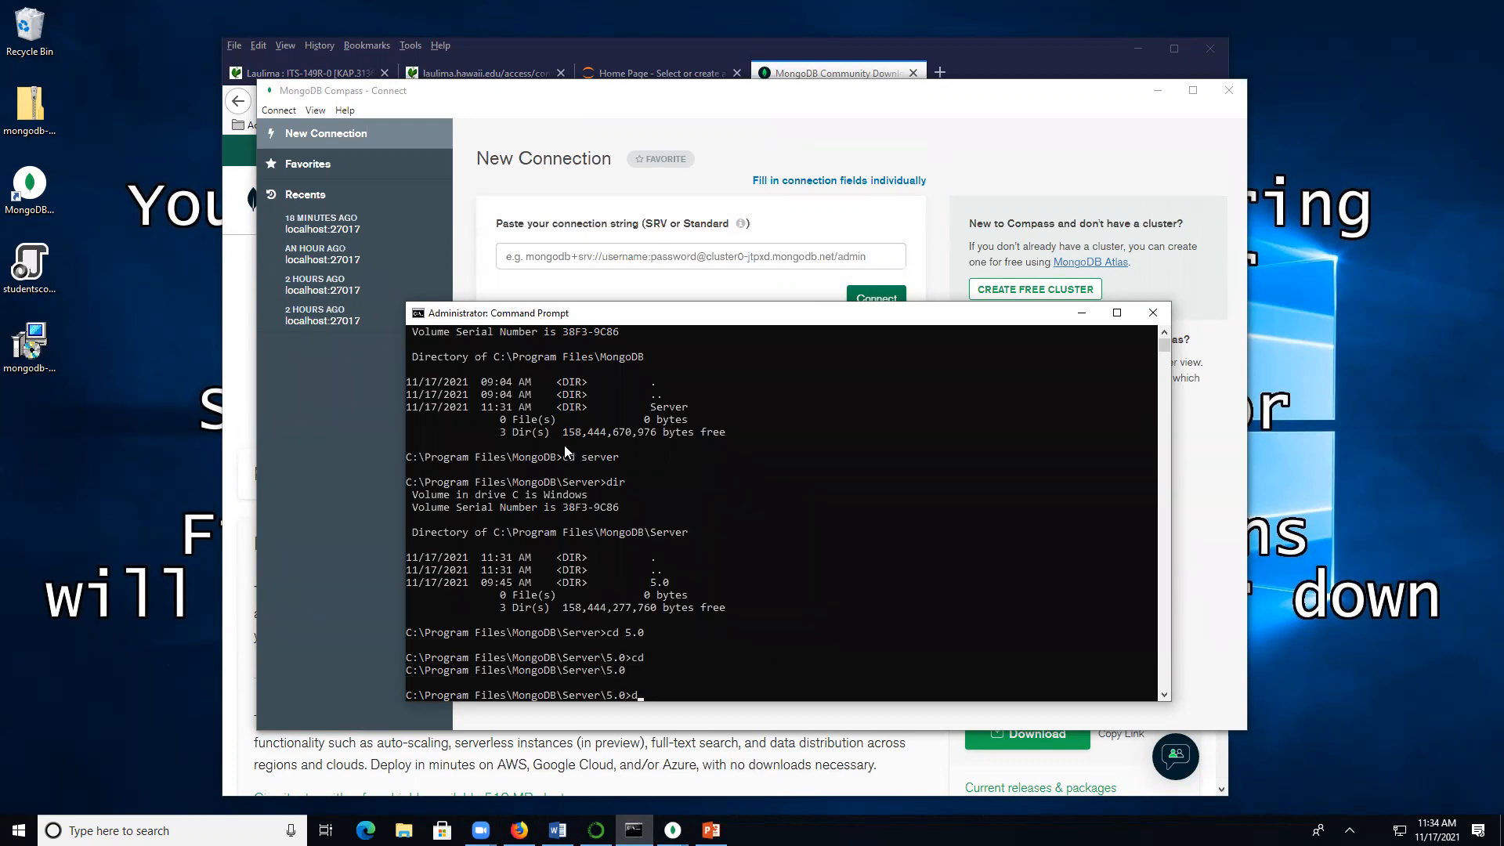
pyautogui.press('Return')
pyautogui.write('cd bin')
pyautogui.press('Return')
pyautogui.write('dir')
pyautogui.press('Return')
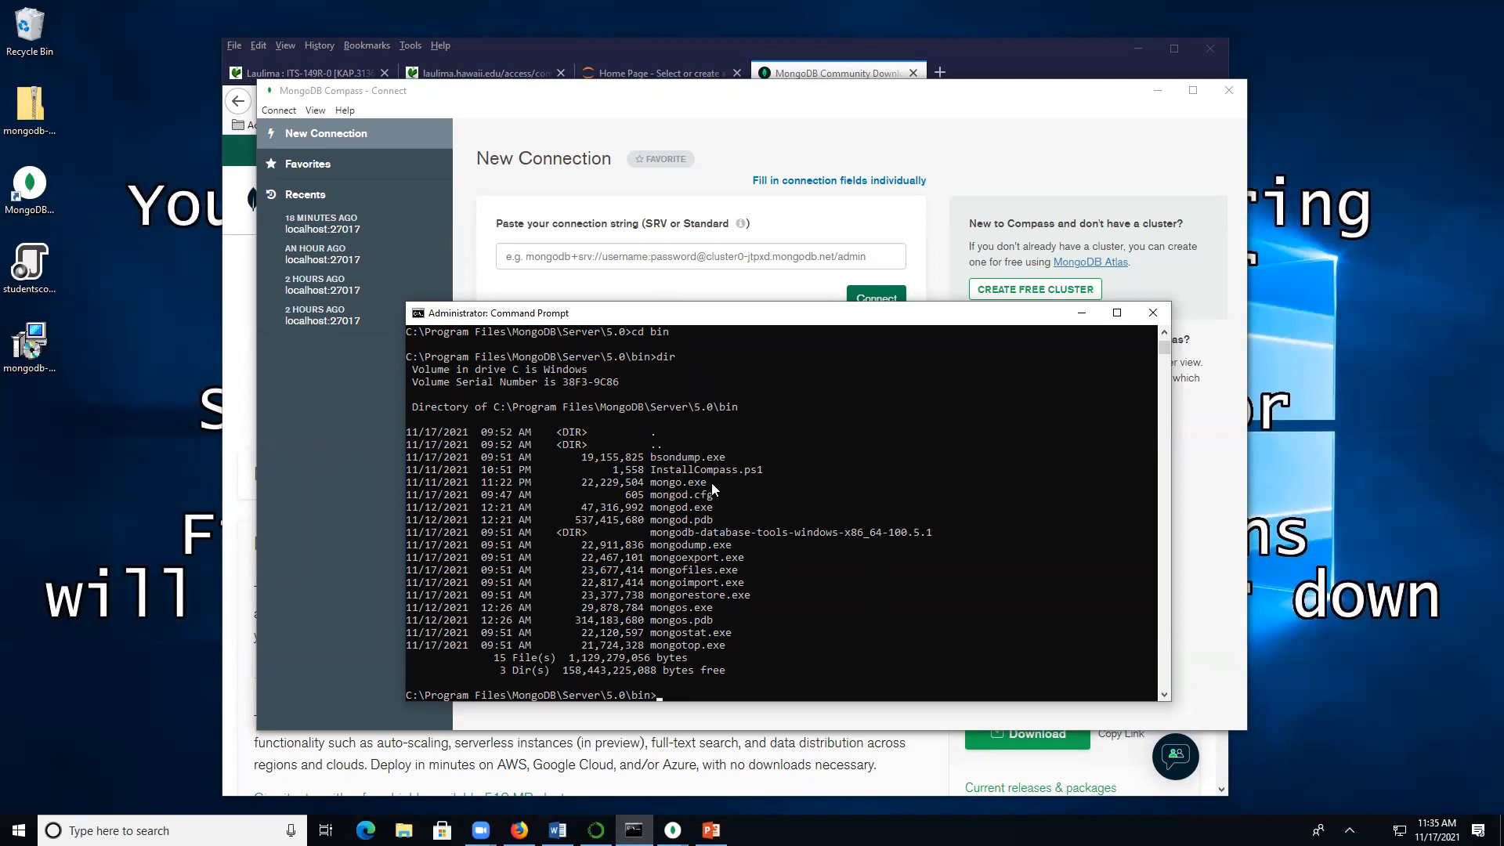
# Connect MongoDB Compass to the default local server and run the mongod server program from the bin folder in Command Prompt
pyautogui.click(1081, 313)
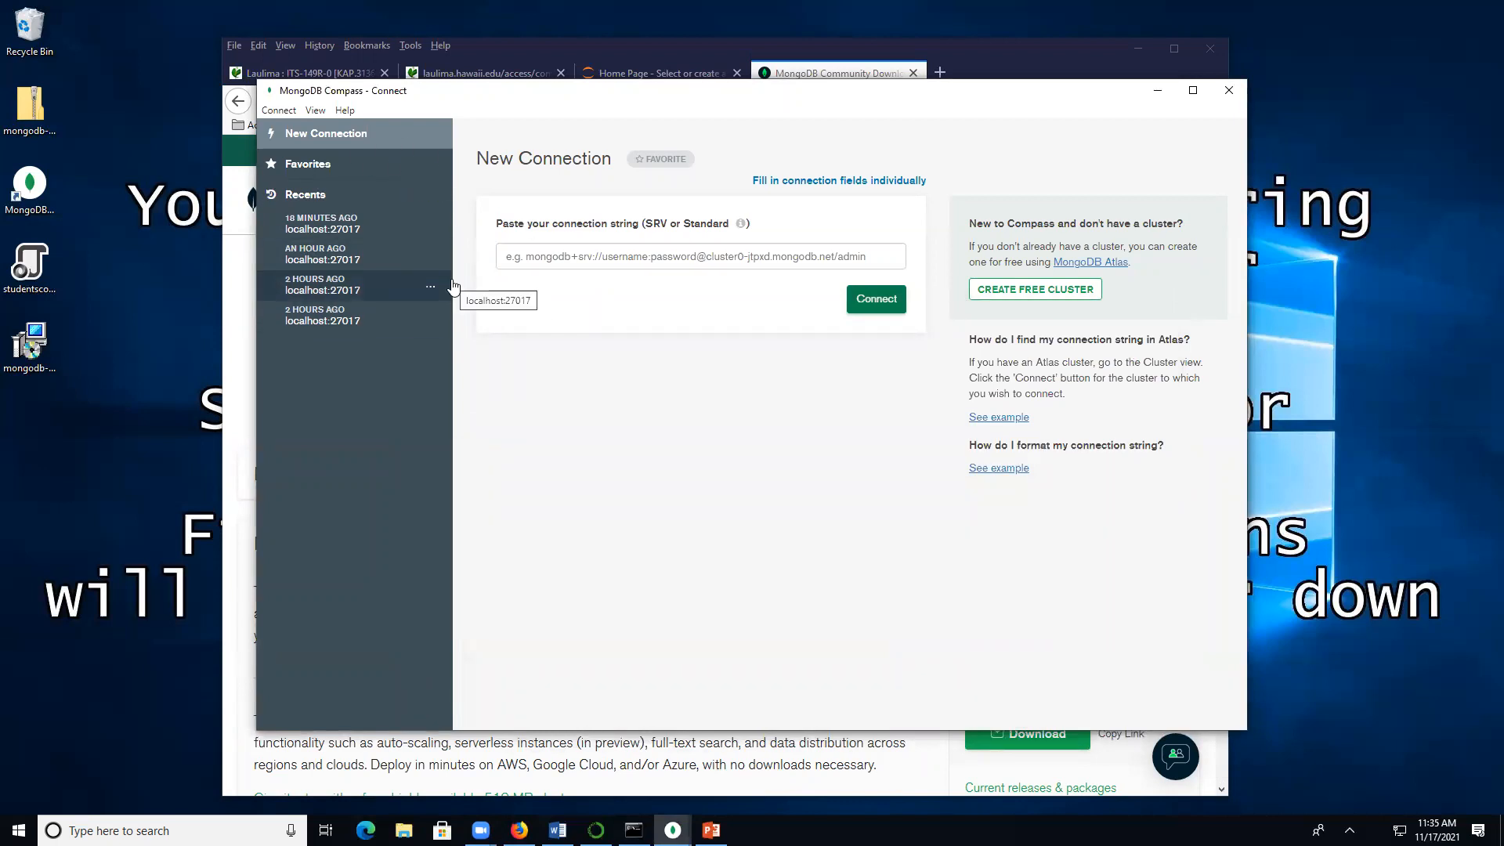
pyautogui.click(886, 311)
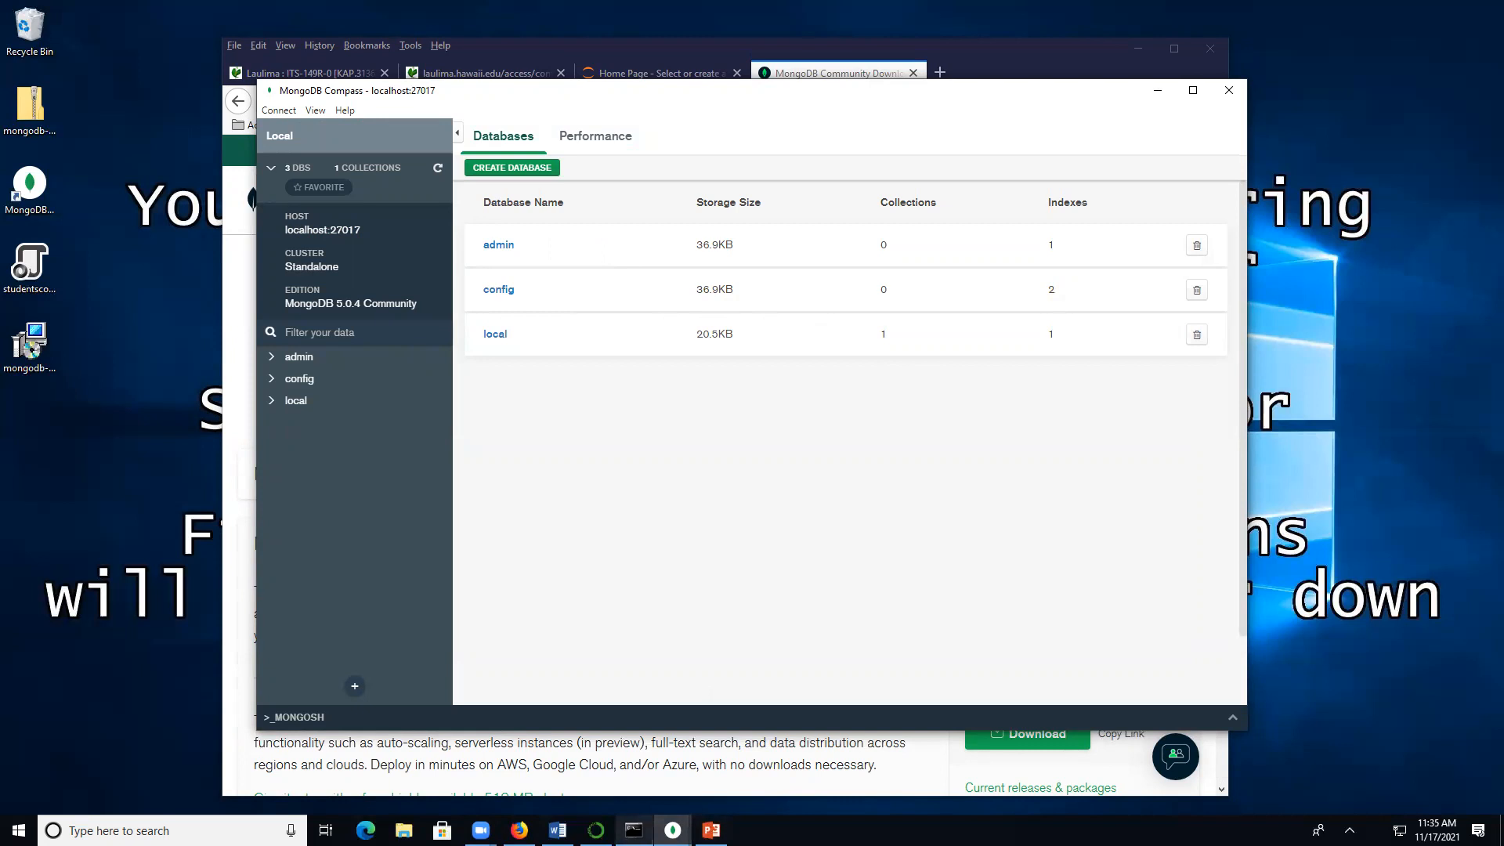
pyautogui.click(633, 830)
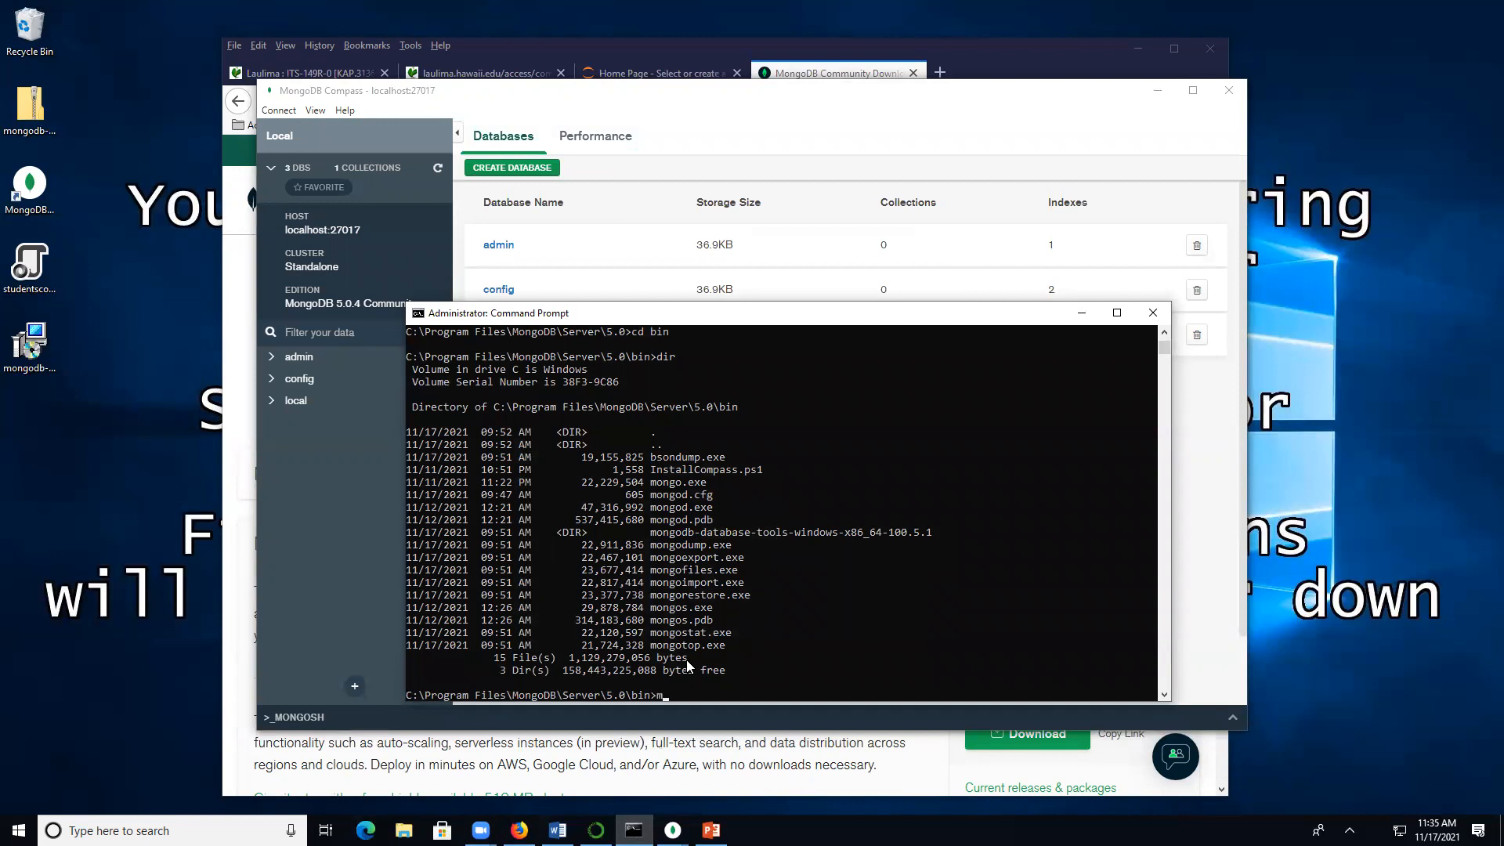
pyautogui.press('Return')
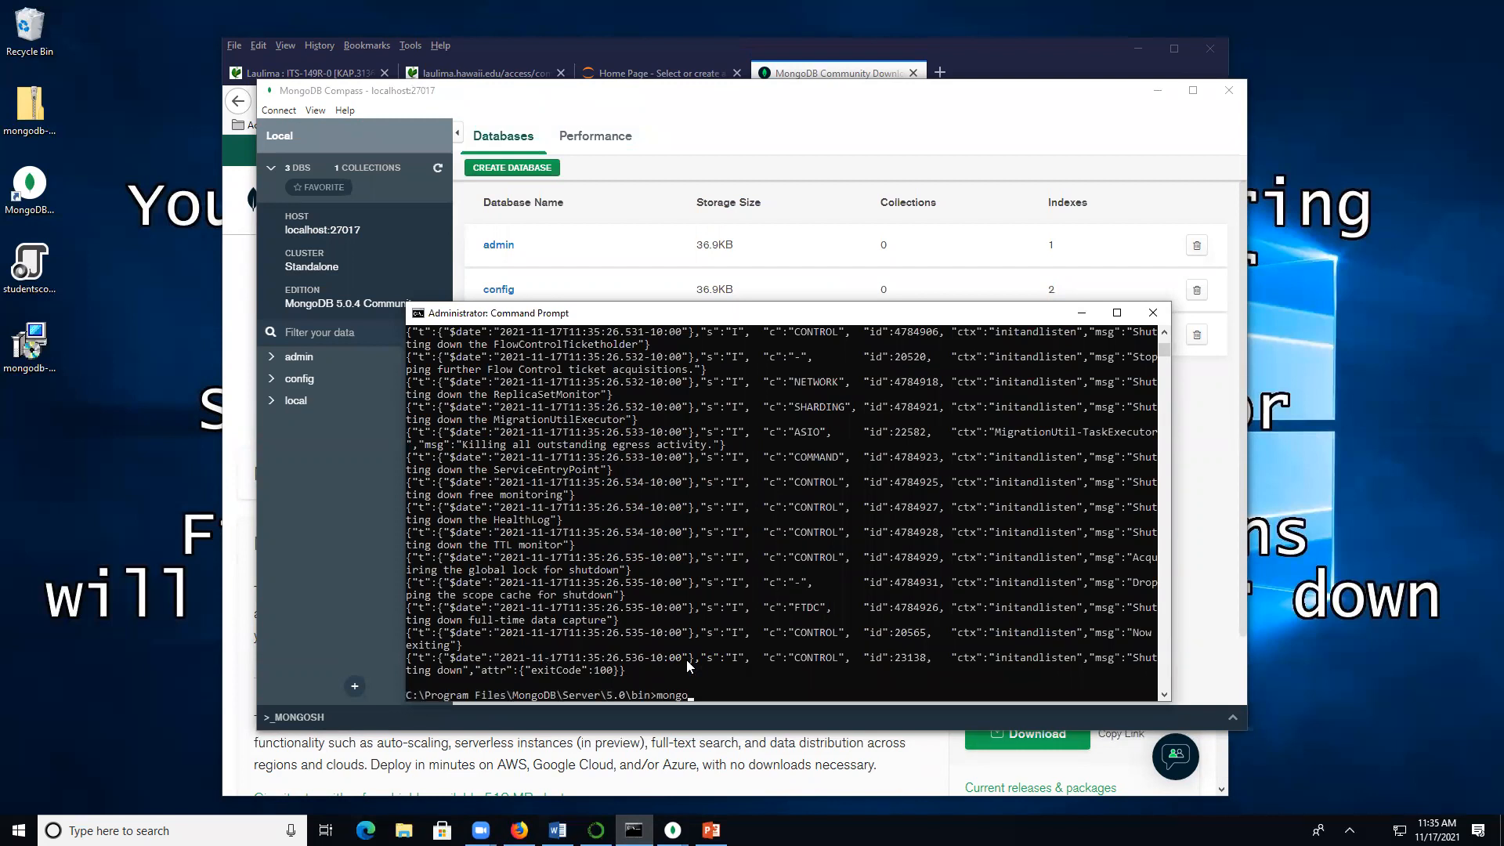
# Start the mongo shell, list the databases with show dbs, and place the shell window below the Compass database list
pyautogui.write('mongo')
pyautogui.press('Return')
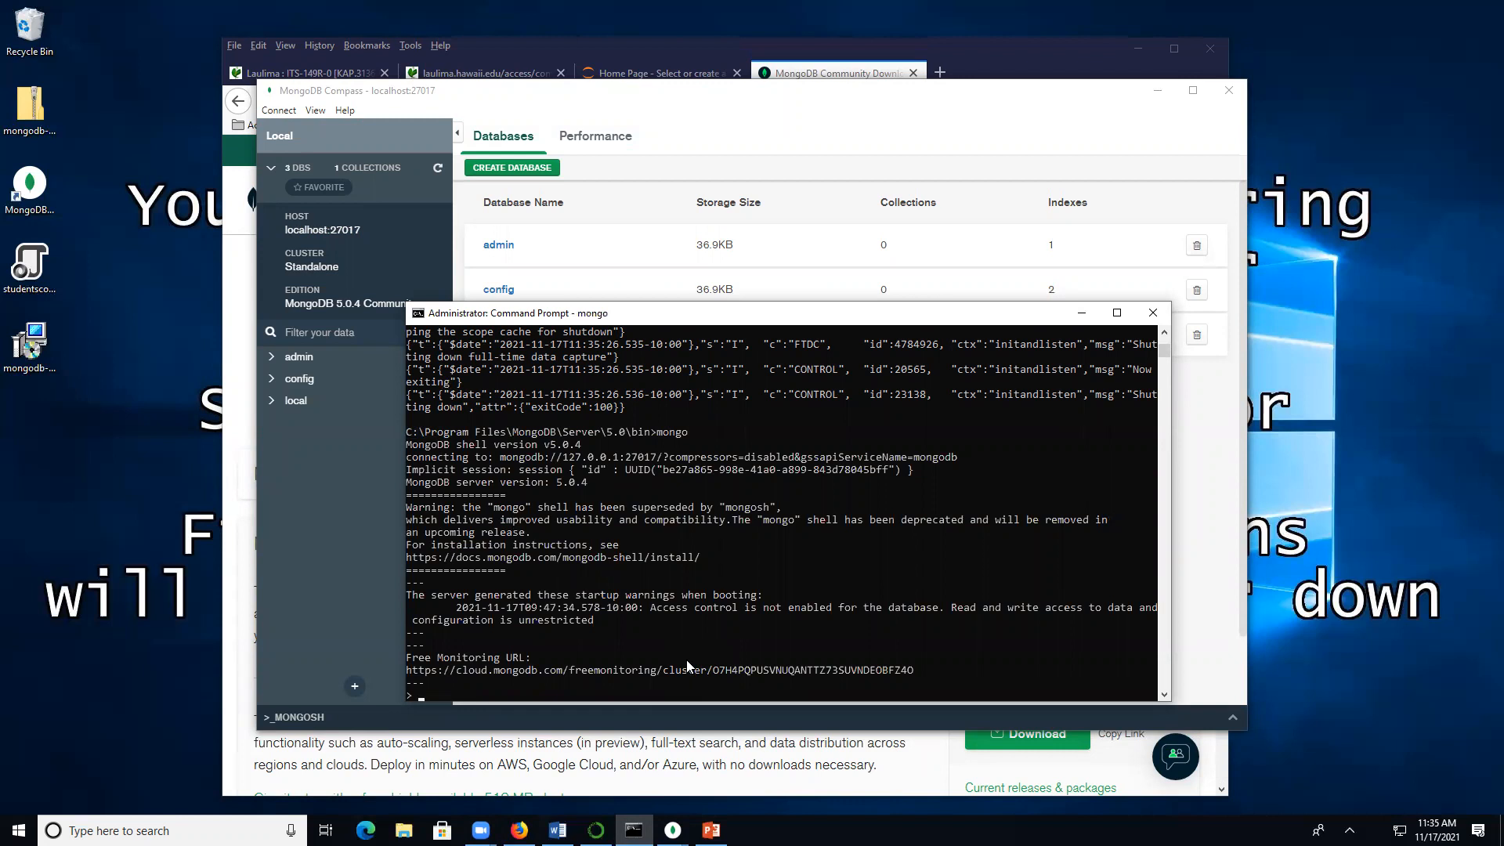
pyautogui.write('show dbs')
pyautogui.press('Return')
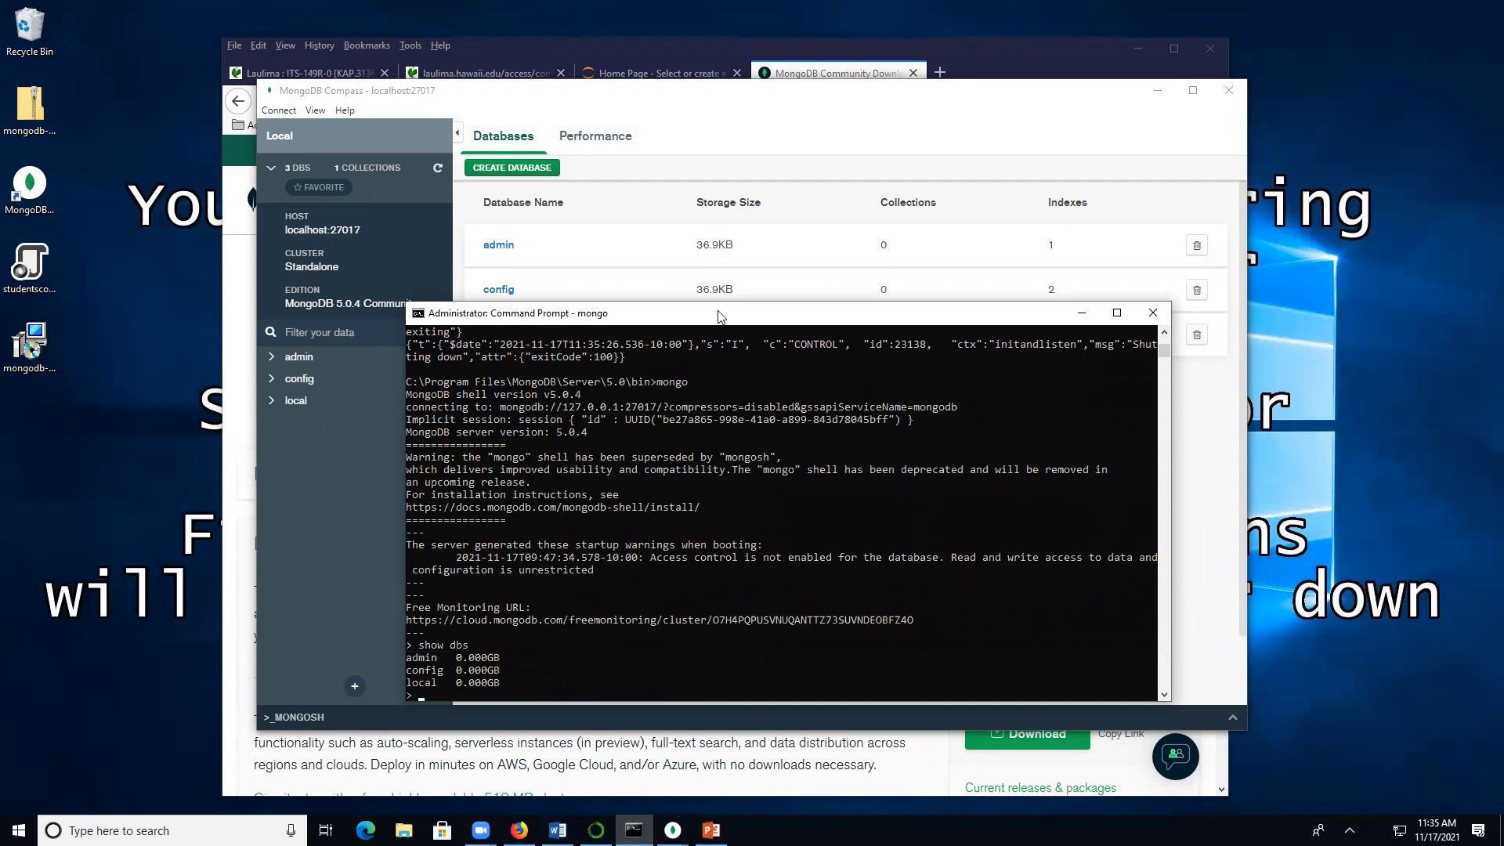
pyautogui.moveTo(690, 312); pyautogui.dragTo(1008, 108)
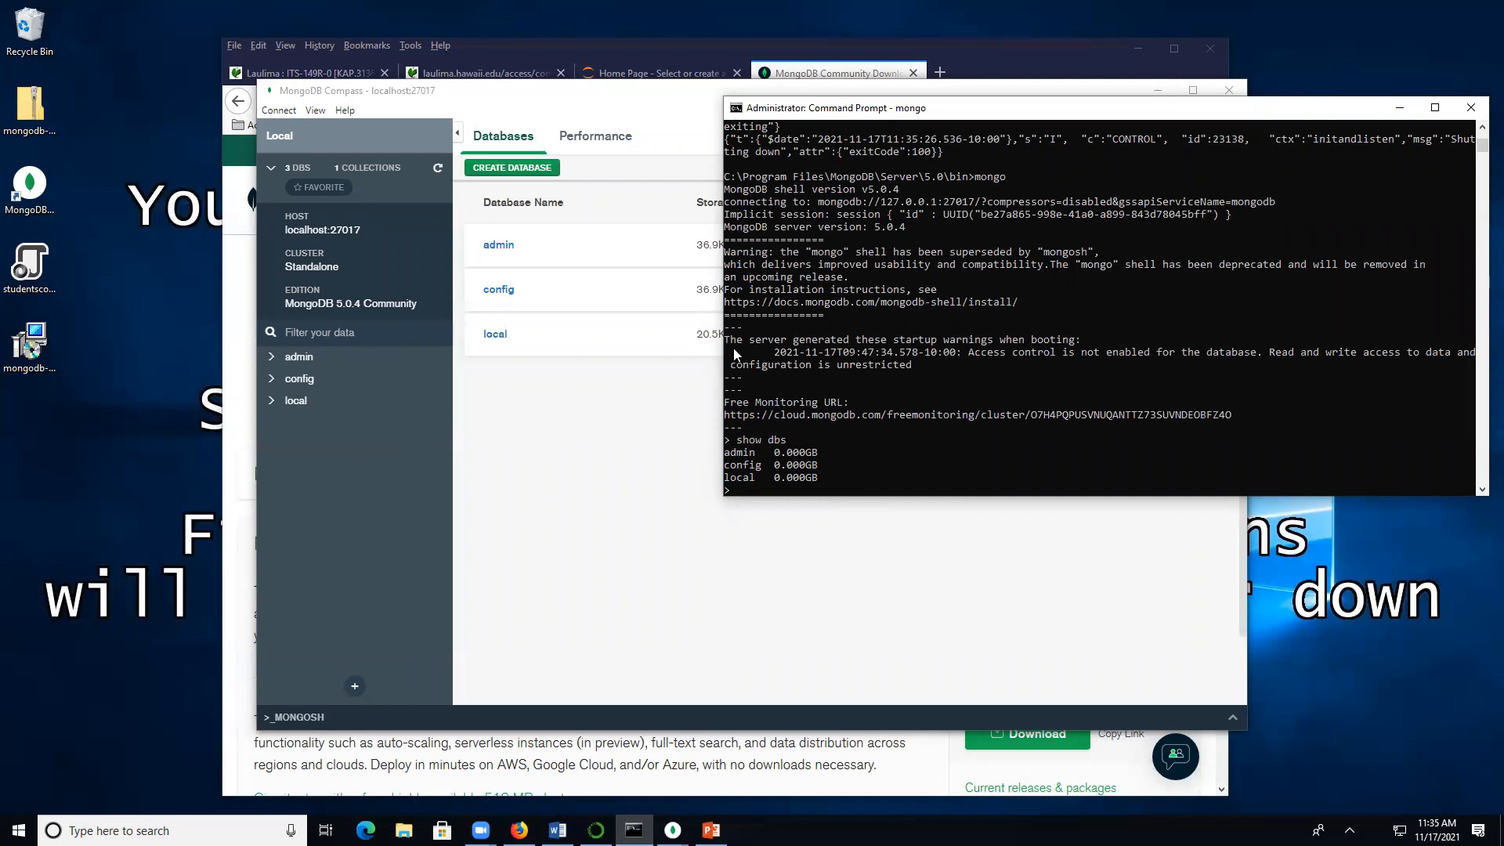
pyautogui.moveTo(973, 108); pyautogui.dragTo(678, 417)
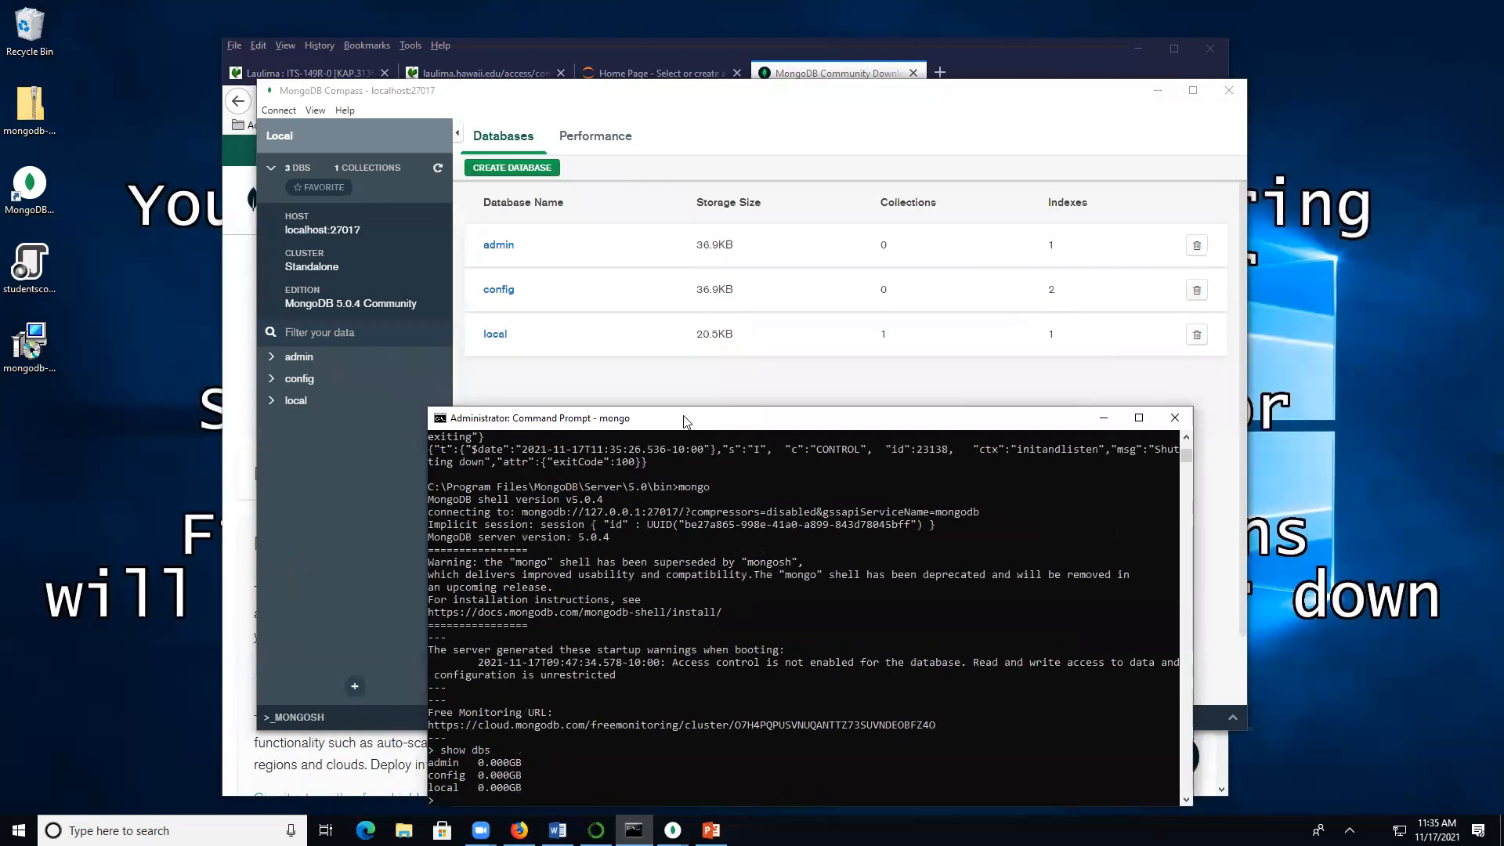
# In MongoDB Compass, create a database named dale with a collection named dale, and open the new database
pyautogui.click(767, 367)
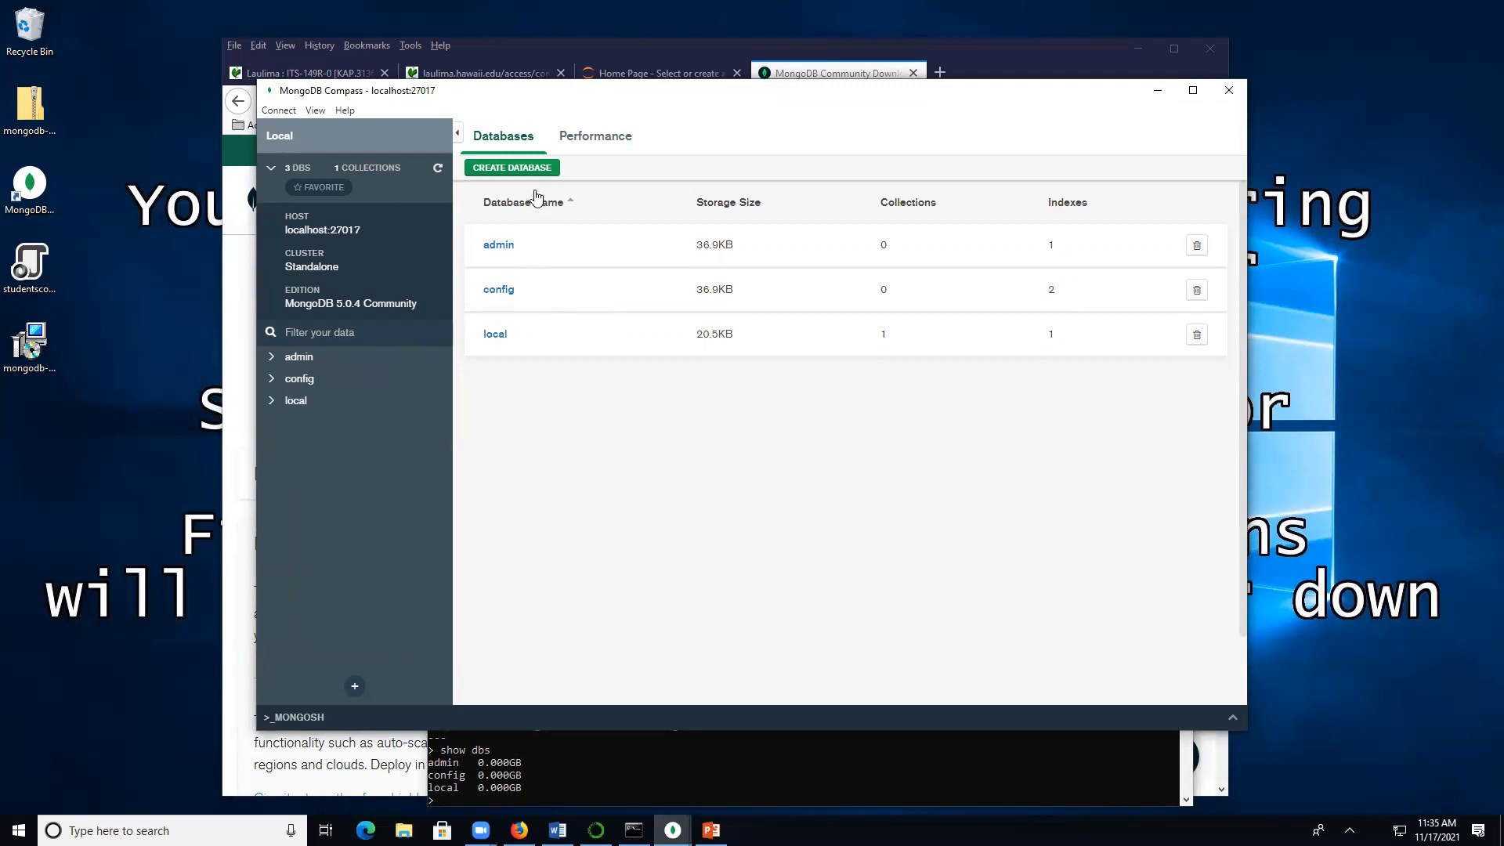
pyautogui.click(536, 179)
pyautogui.write('dale')
pyautogui.click(584, 354)
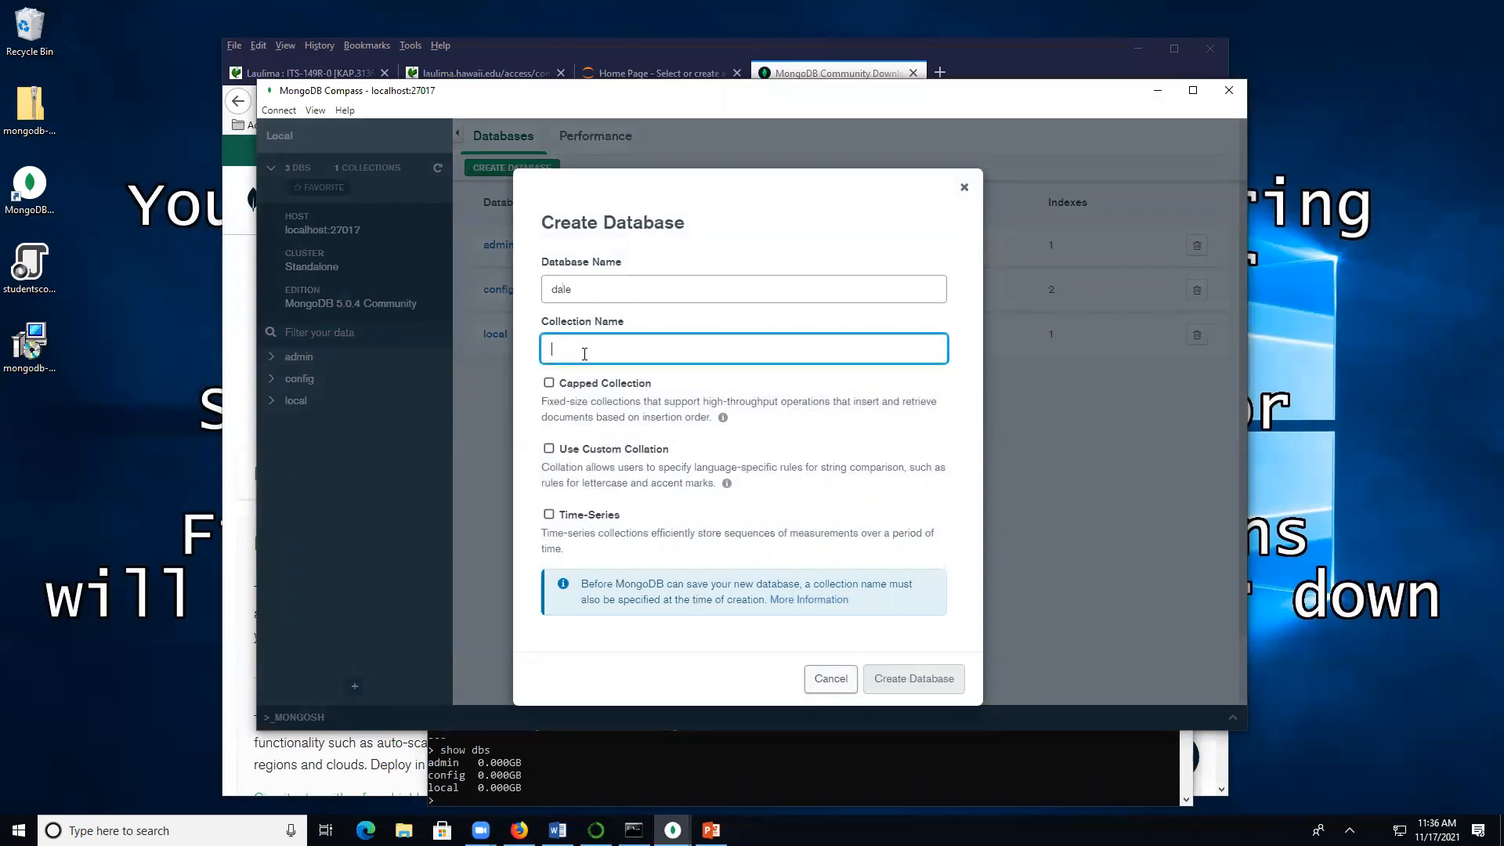
pyautogui.write('dale')
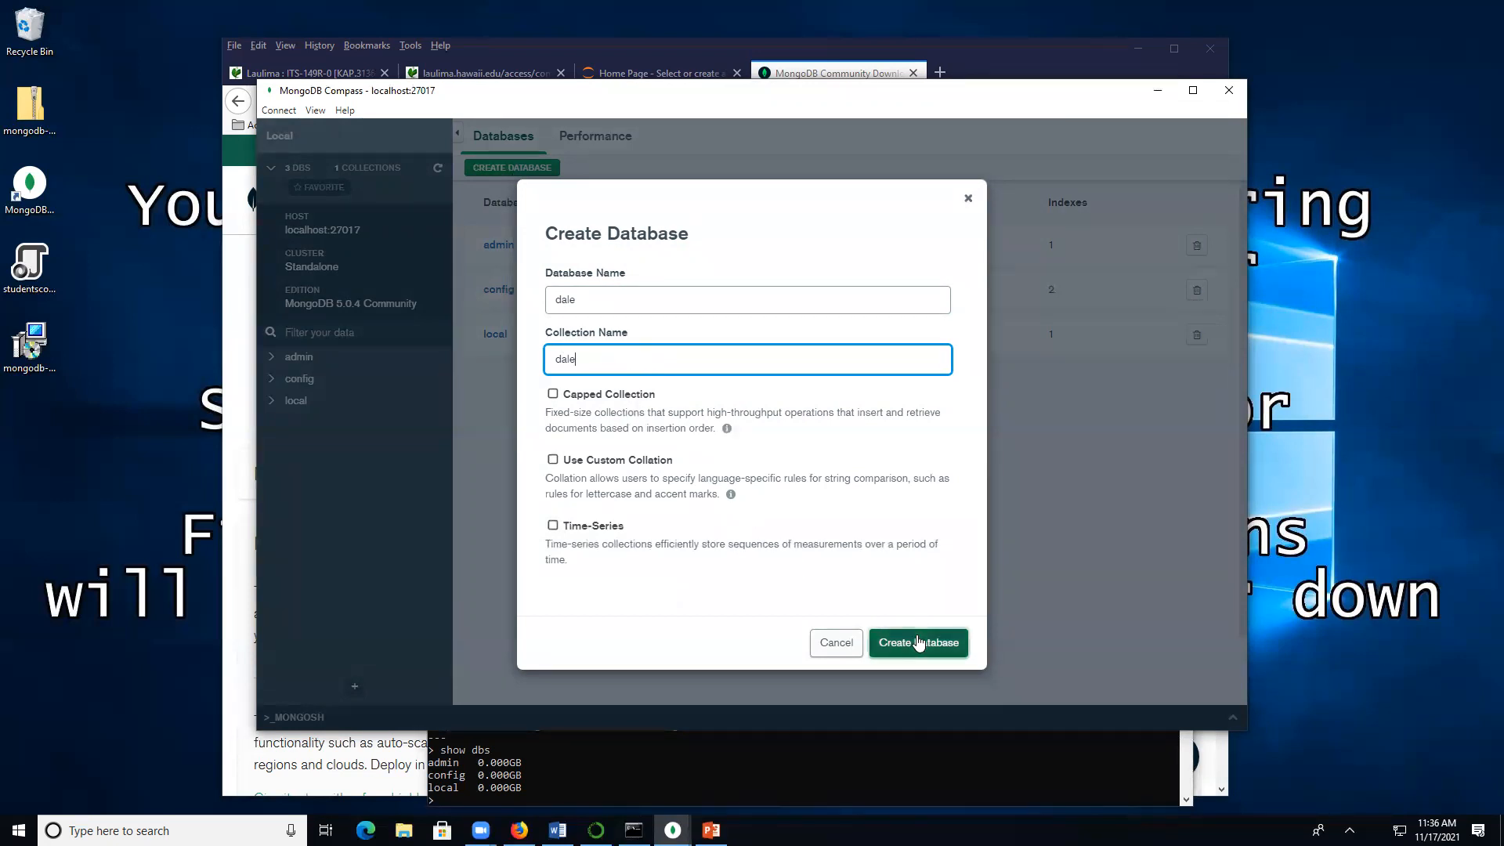
pyautogui.click(920, 632)
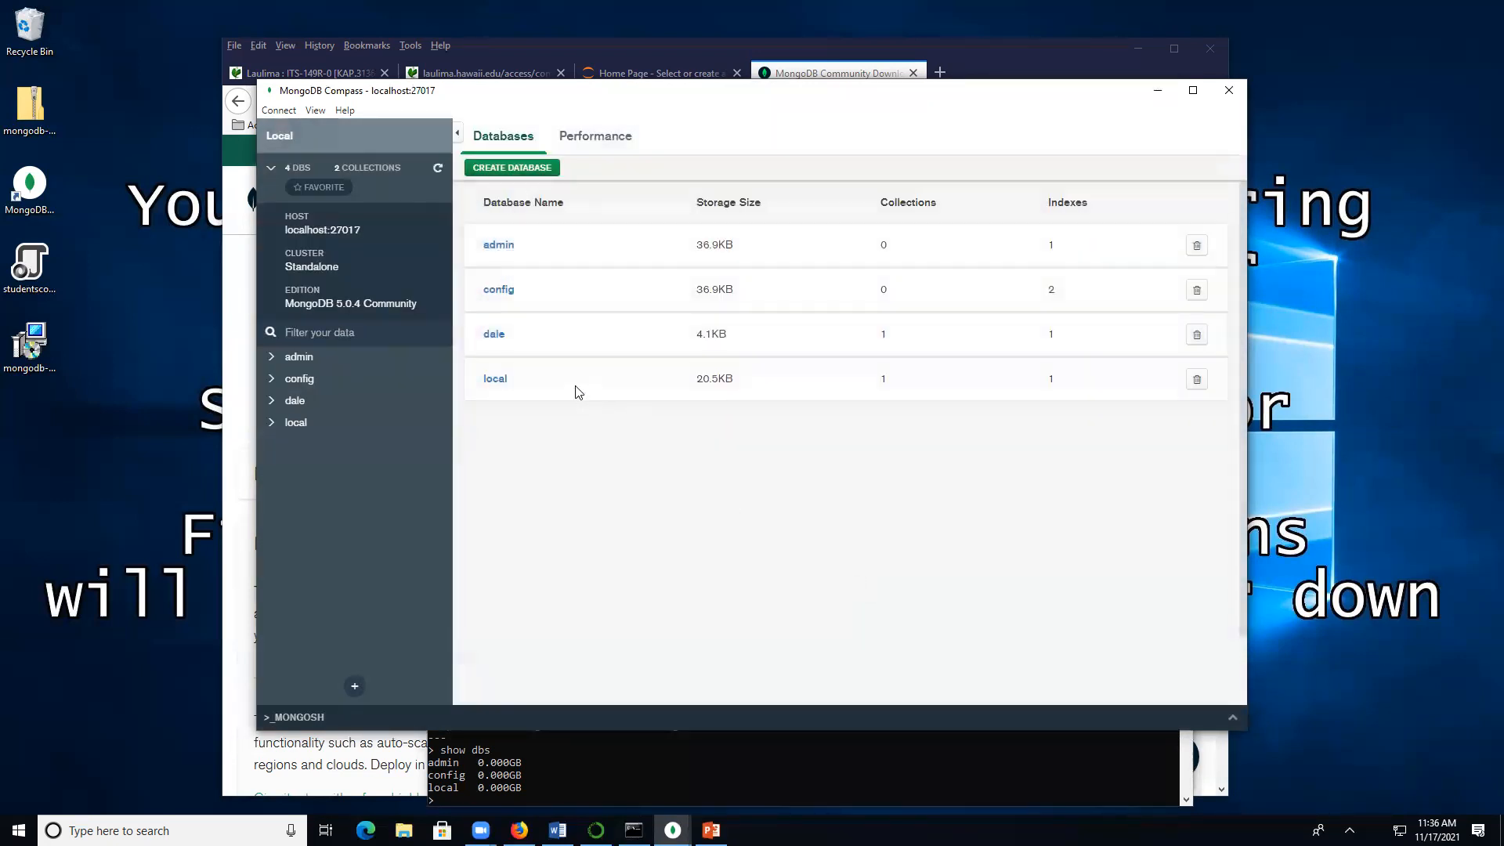
pyautogui.click(496, 335)
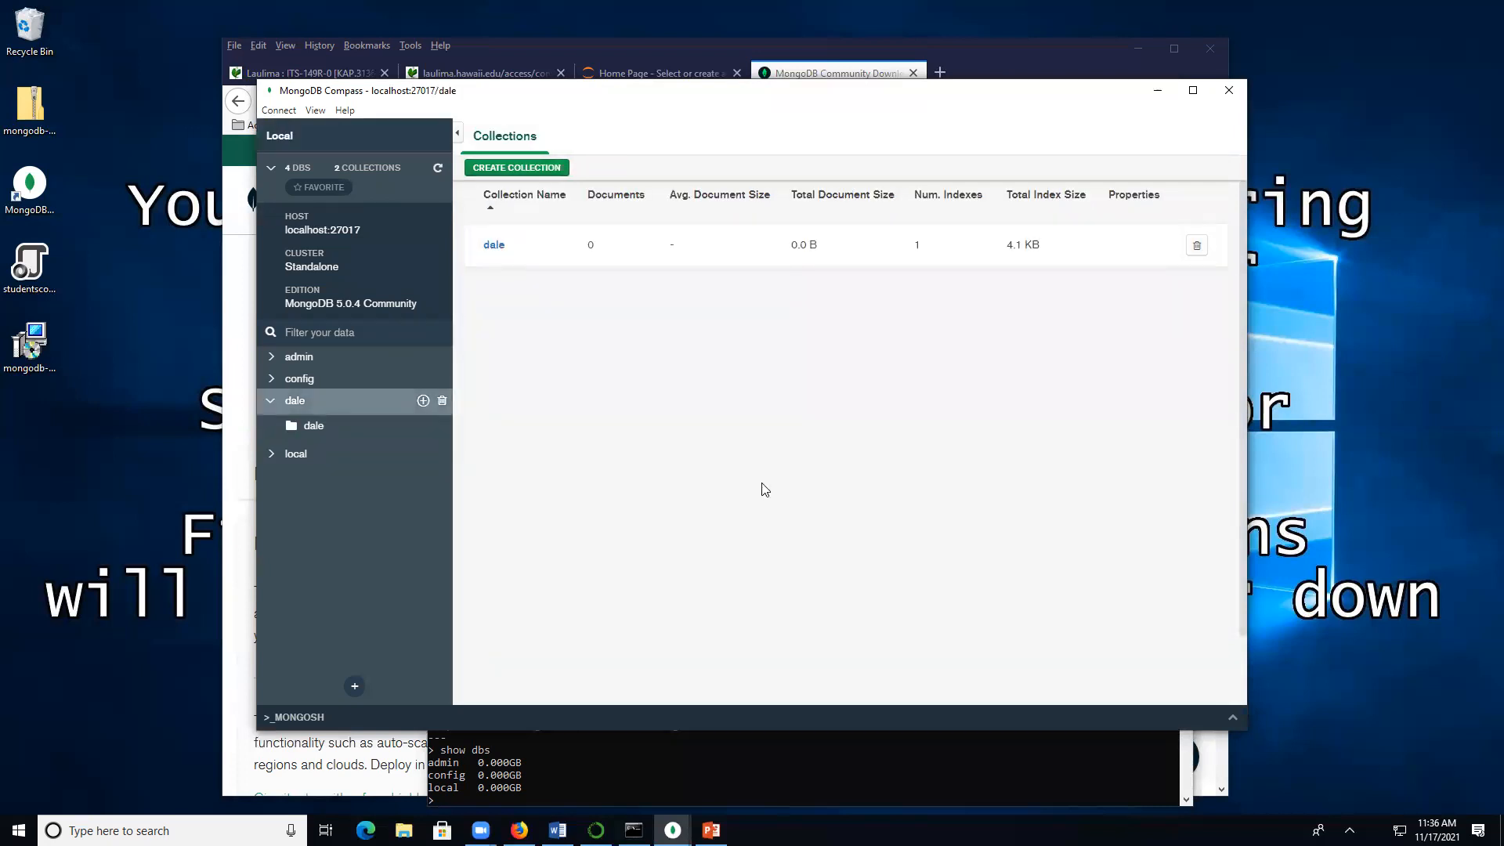
# Open the dale collection in the dale database and import studentscores.json from the Desktop into it as a JSON file
pyautogui.click(498, 248)
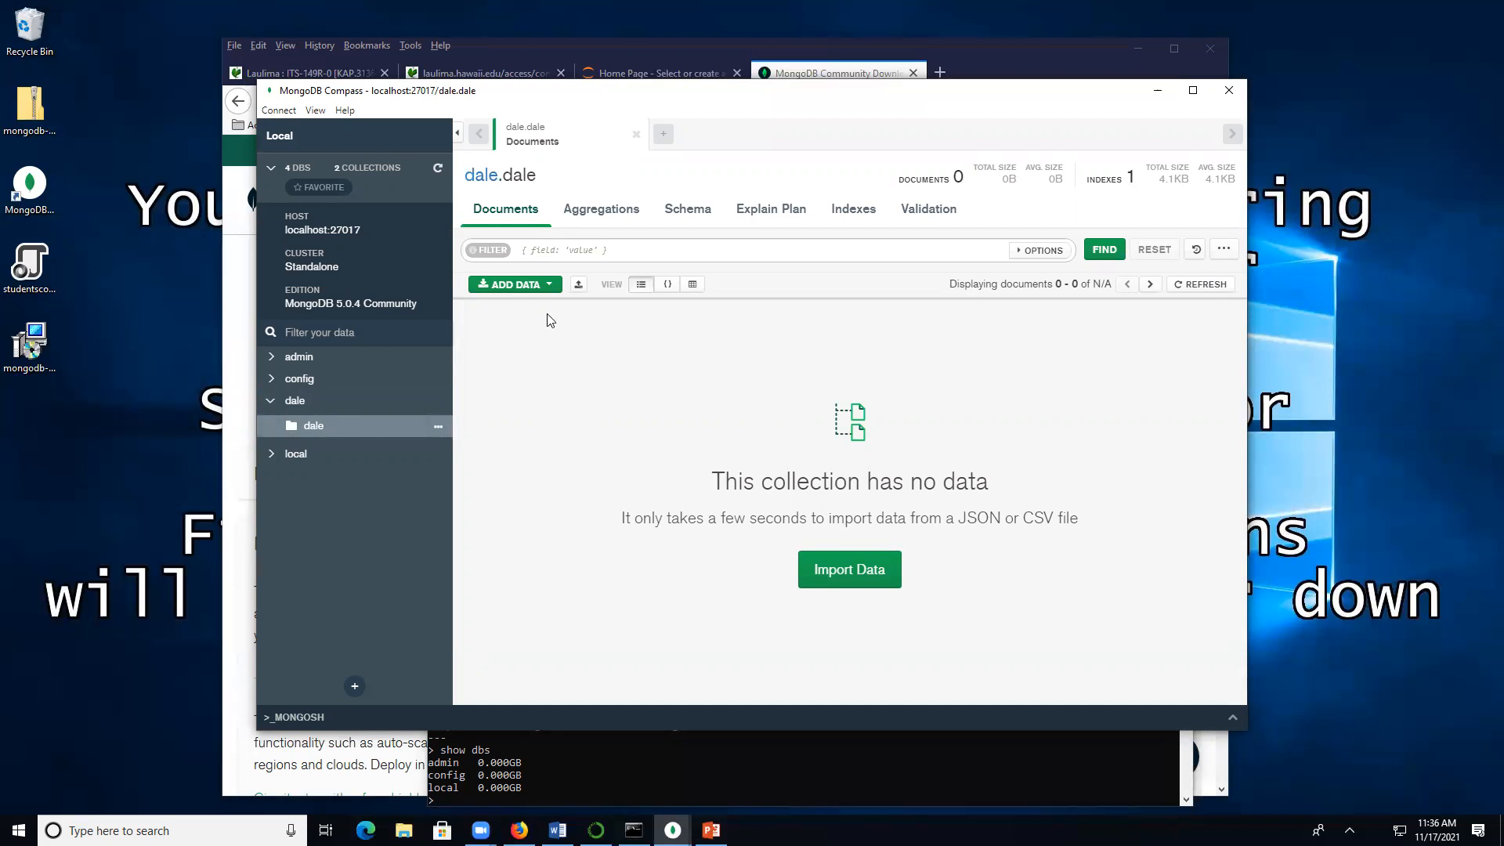
pyautogui.click(549, 286)
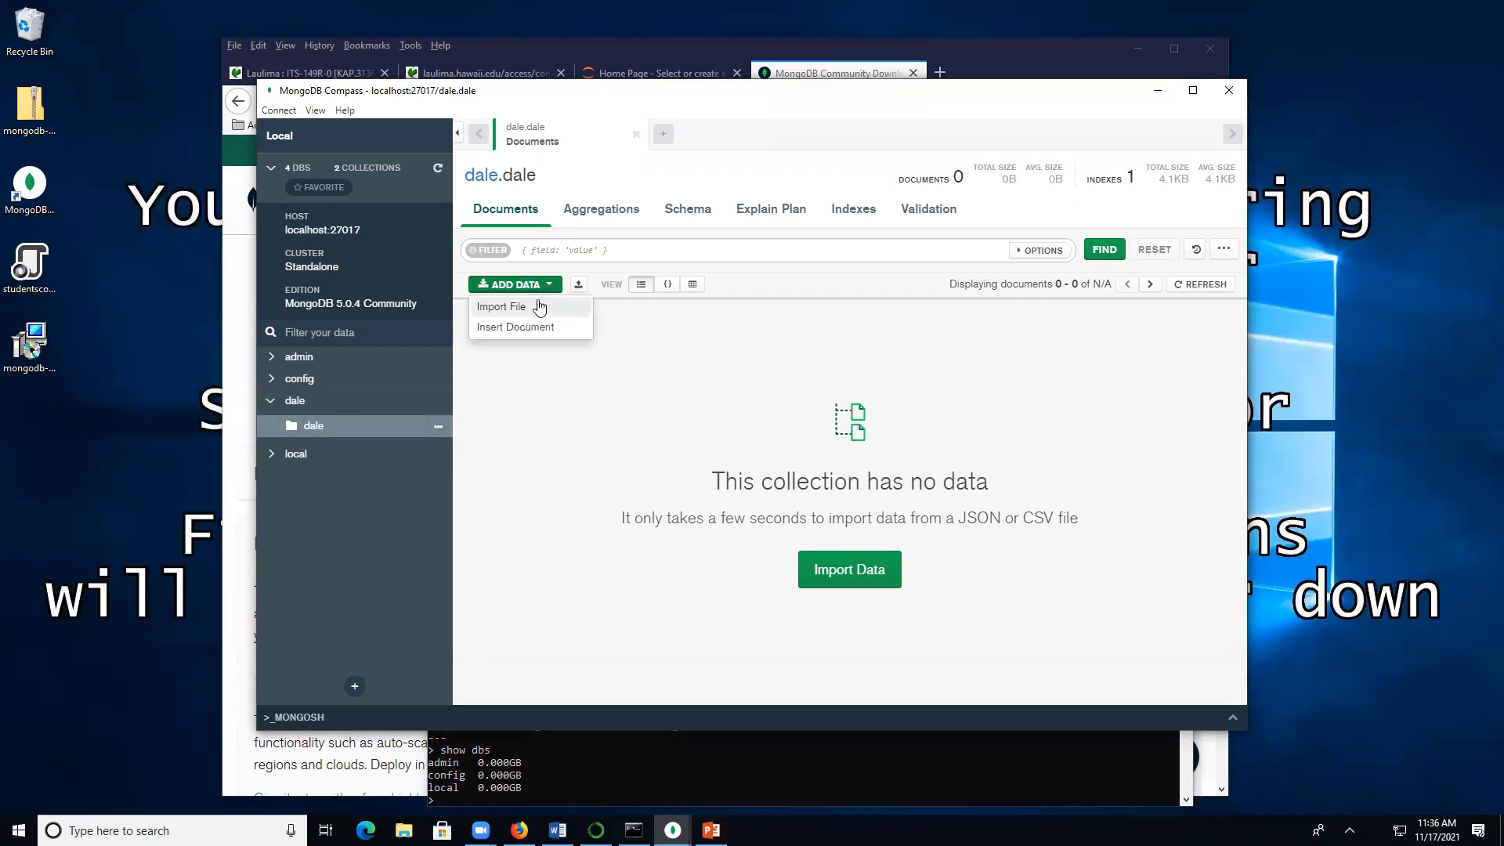
pyautogui.click(537, 309)
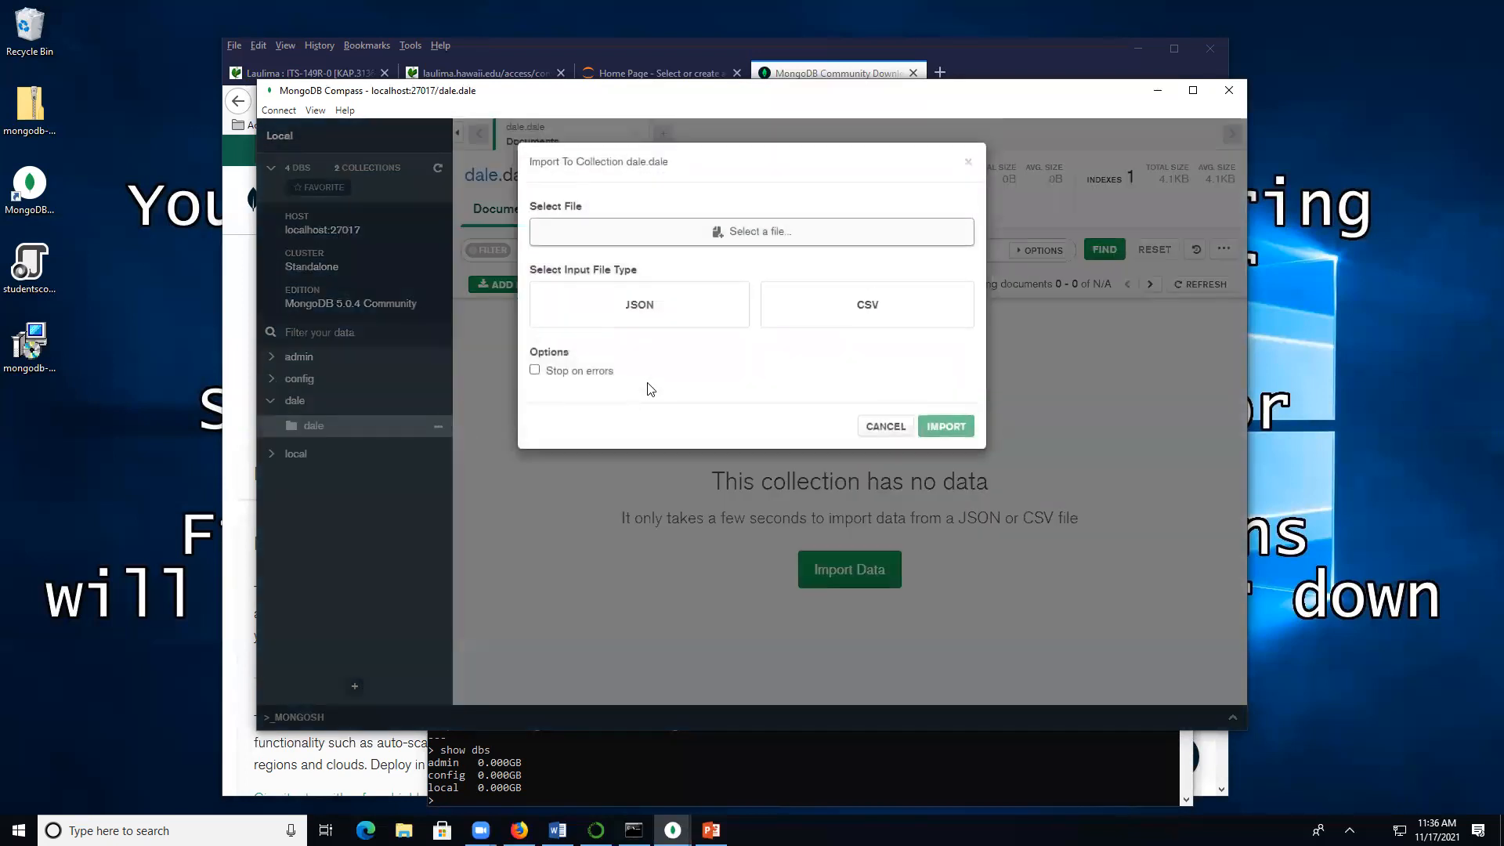
pyautogui.click(743, 230)
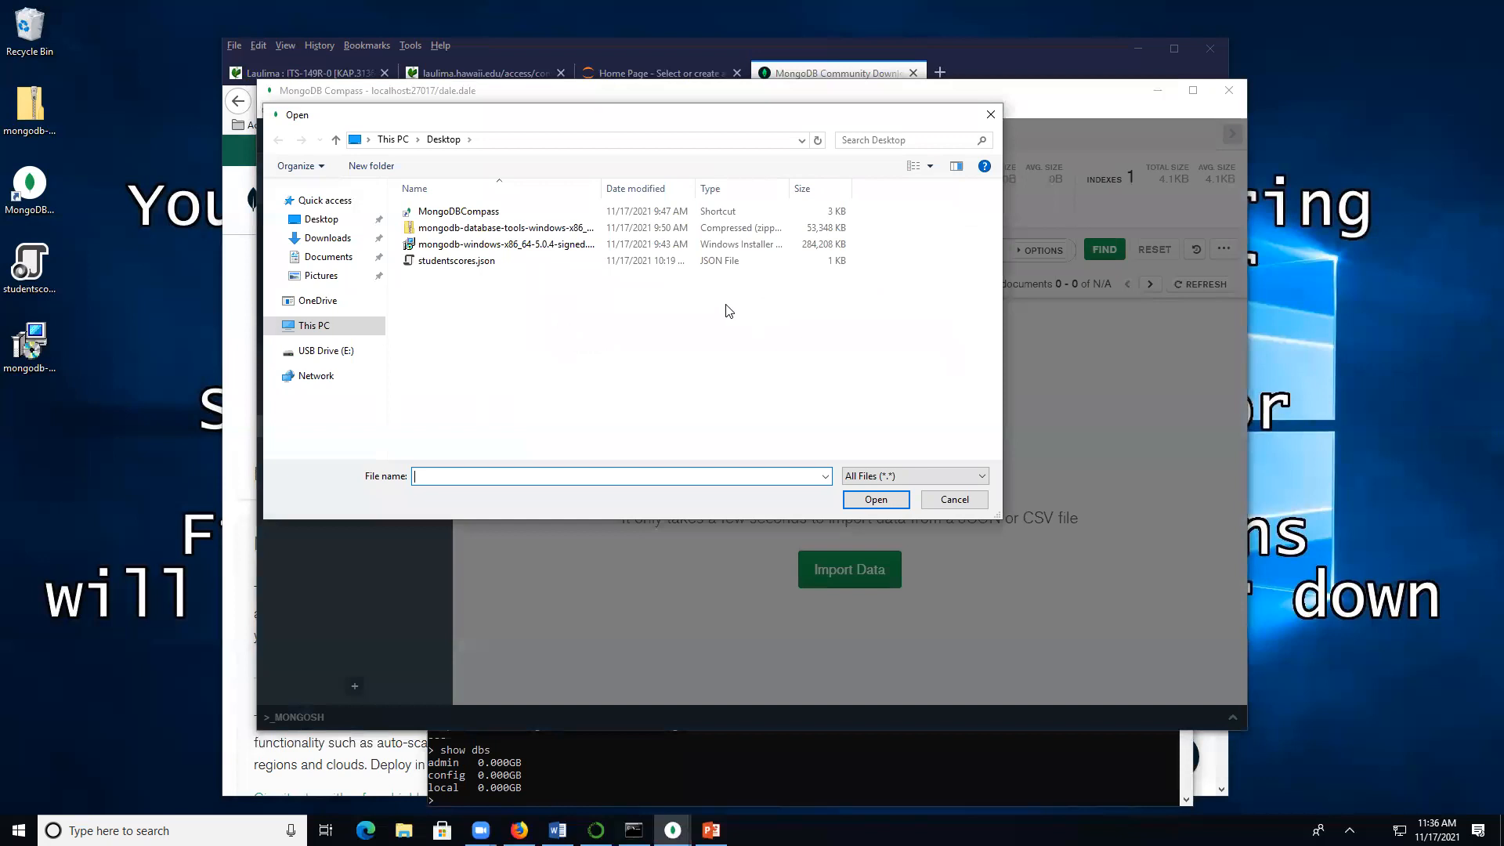
pyautogui.click(448, 262)
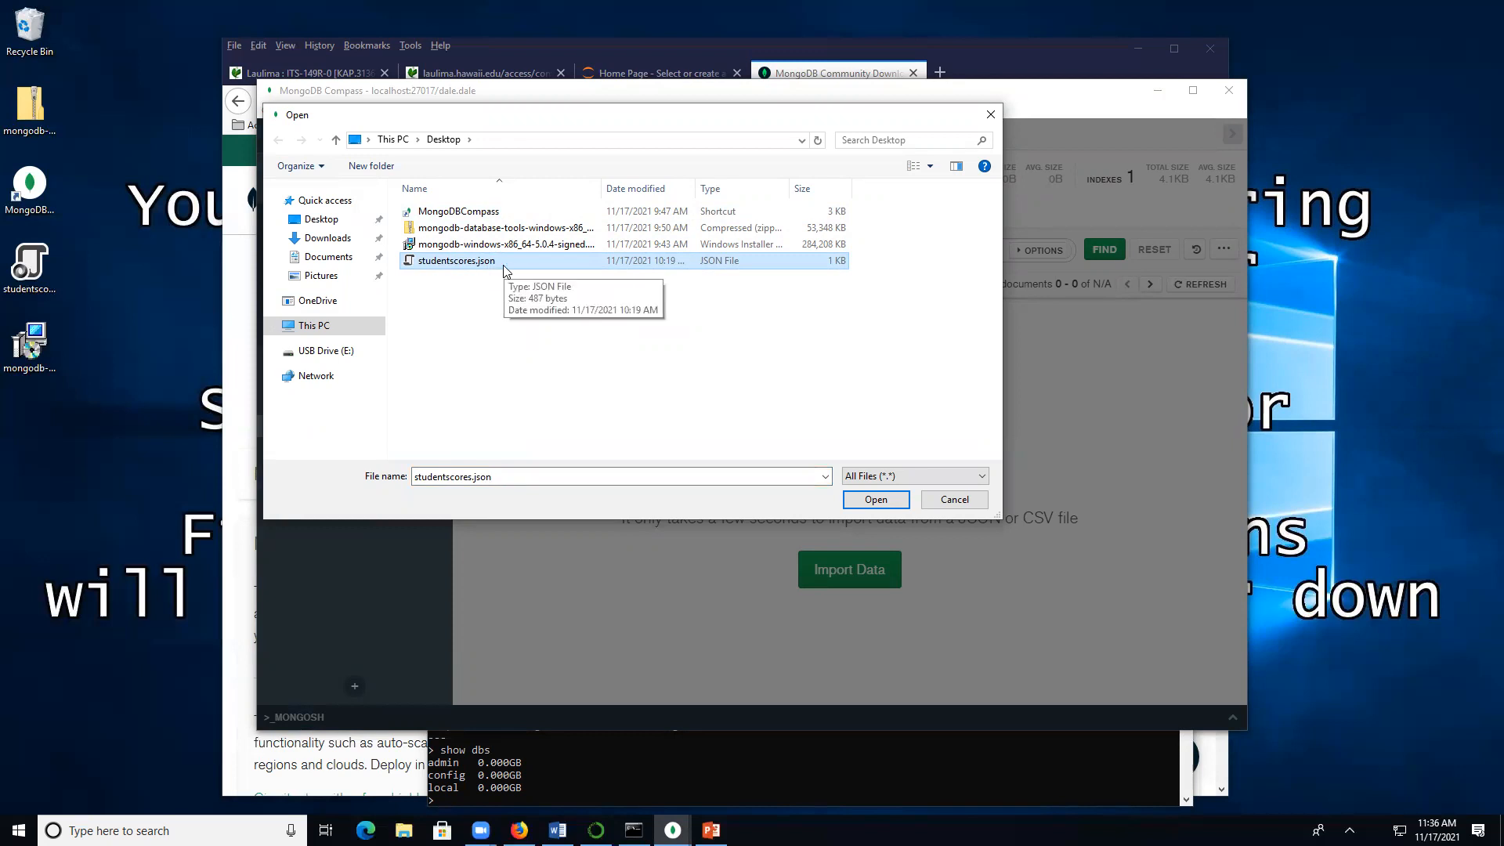
pyautogui.click(873, 499)
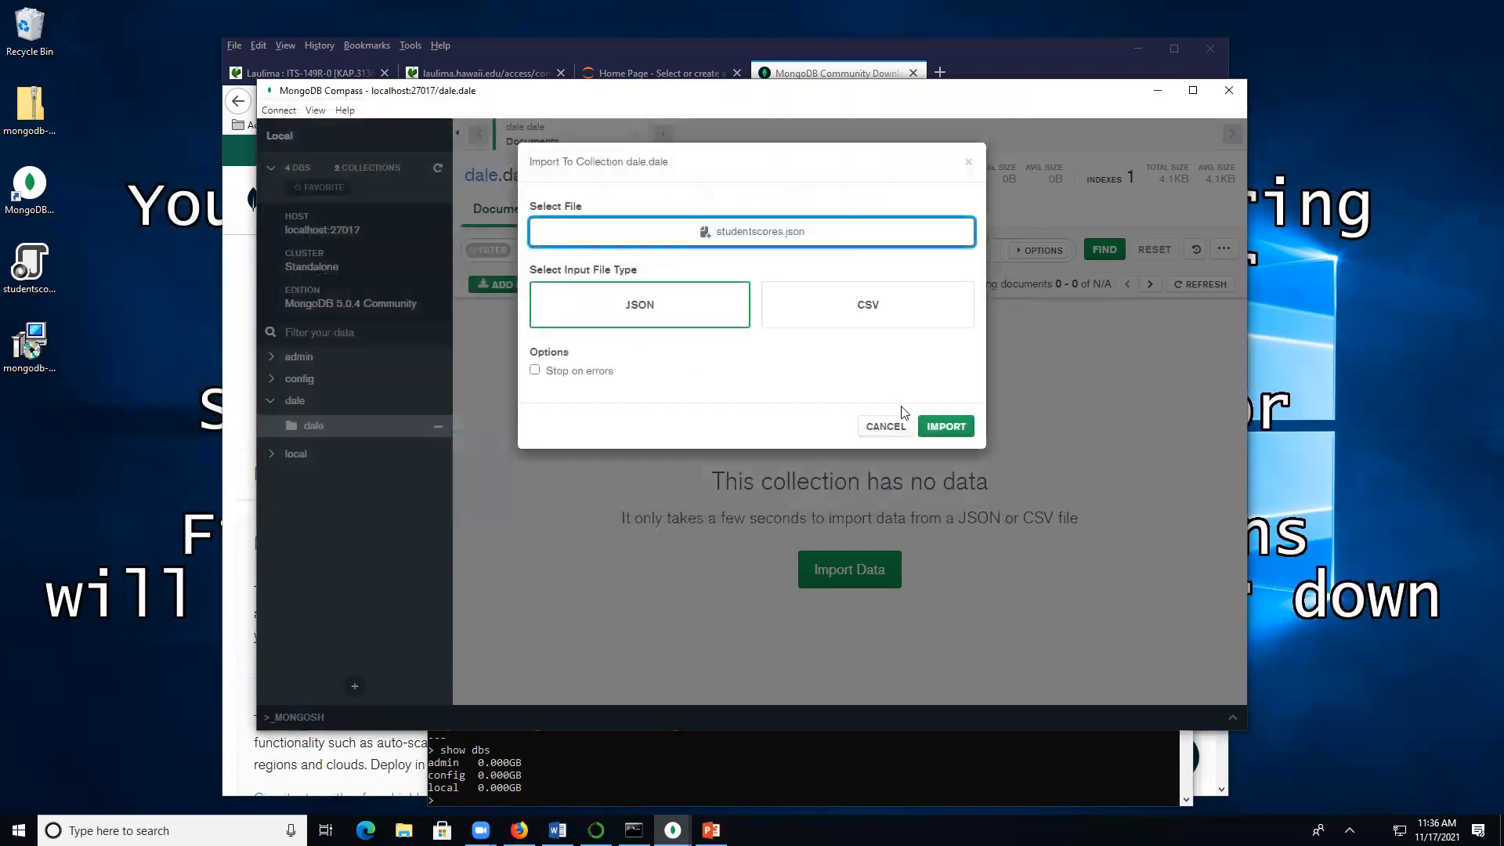
pyautogui.click(946, 426)
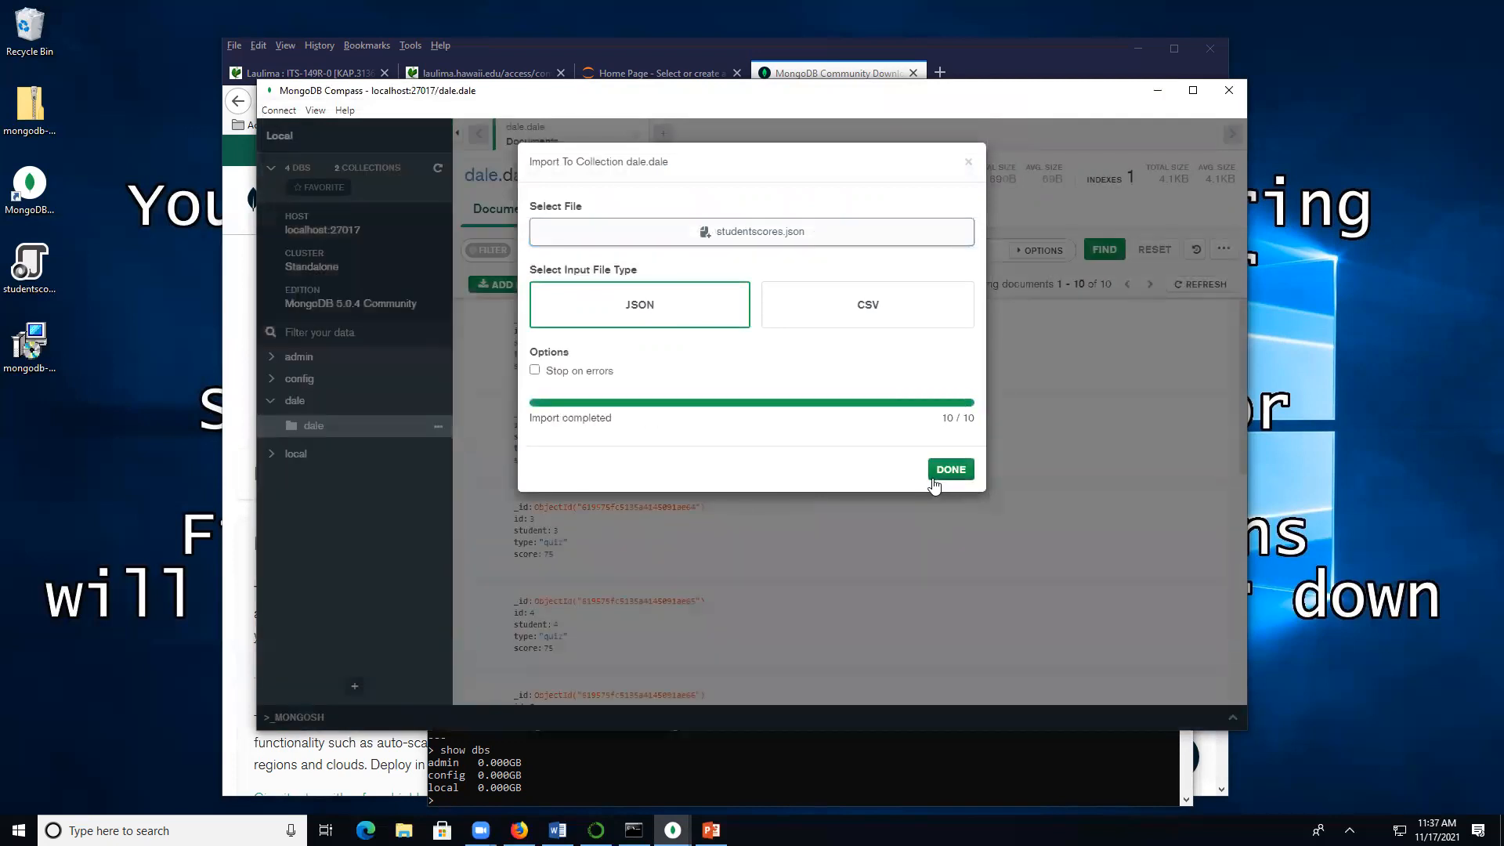
pyautogui.click(953, 470)
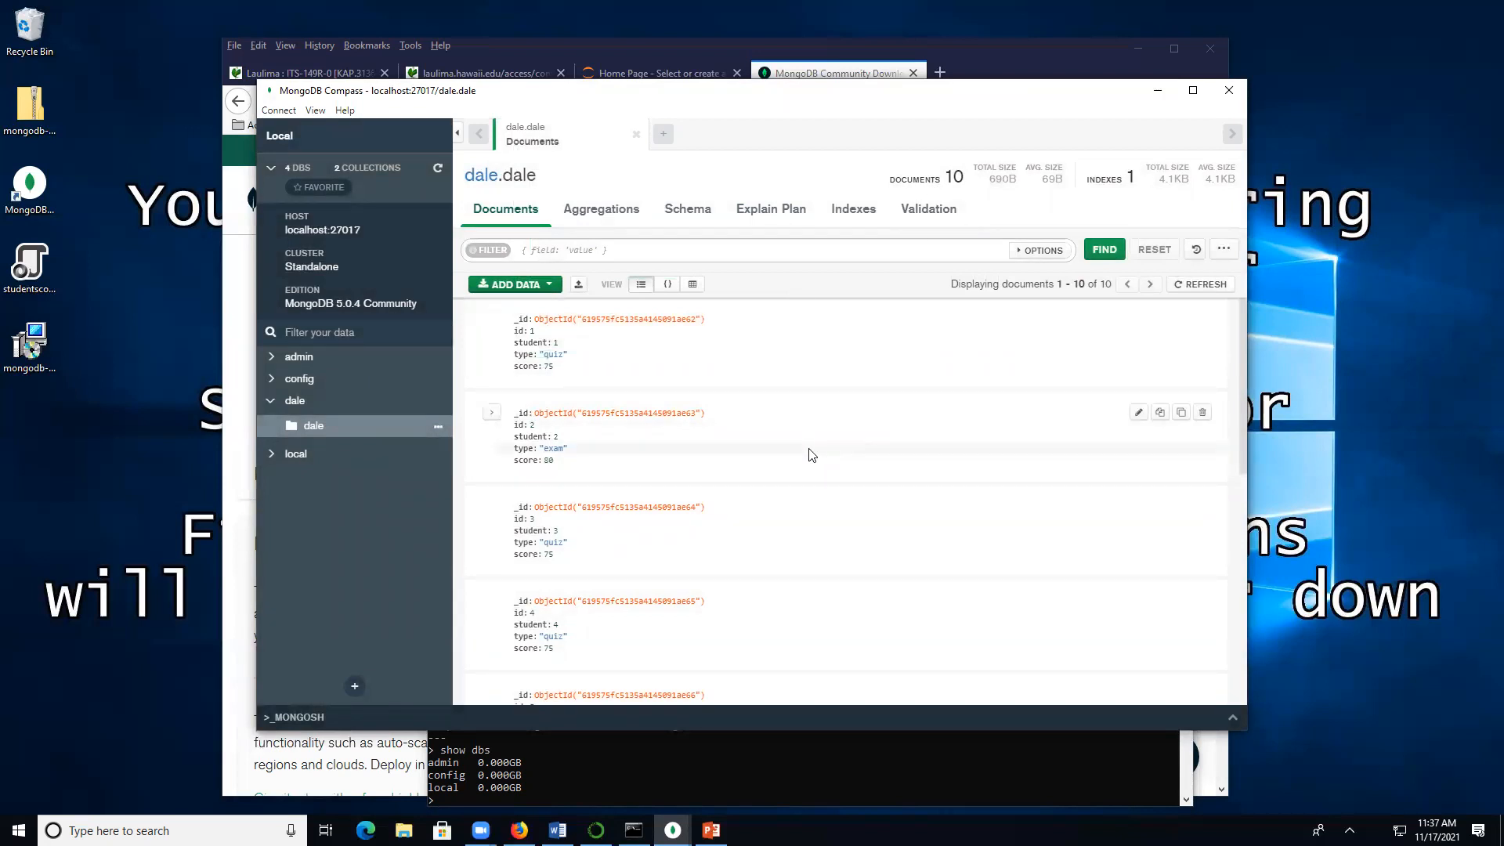
# Open studentscores.json from the Desktop in Notepad++ and place its window beside the imported documents in Compass
pyautogui.rightClick(27, 271)
pyautogui.click(129, 331)
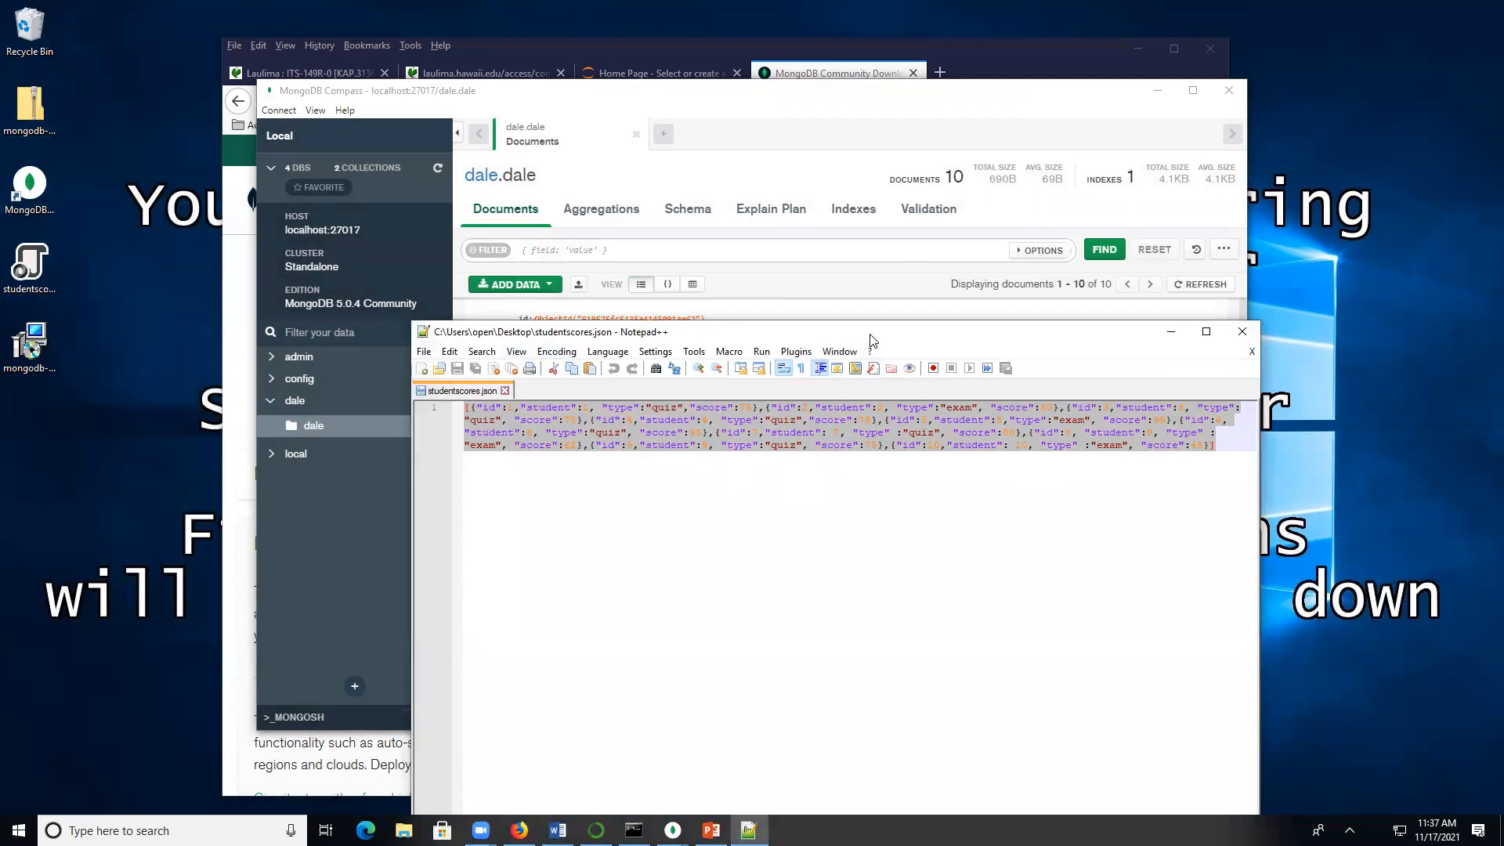
pyautogui.moveTo(858, 332); pyautogui.dragTo(1071, 222)
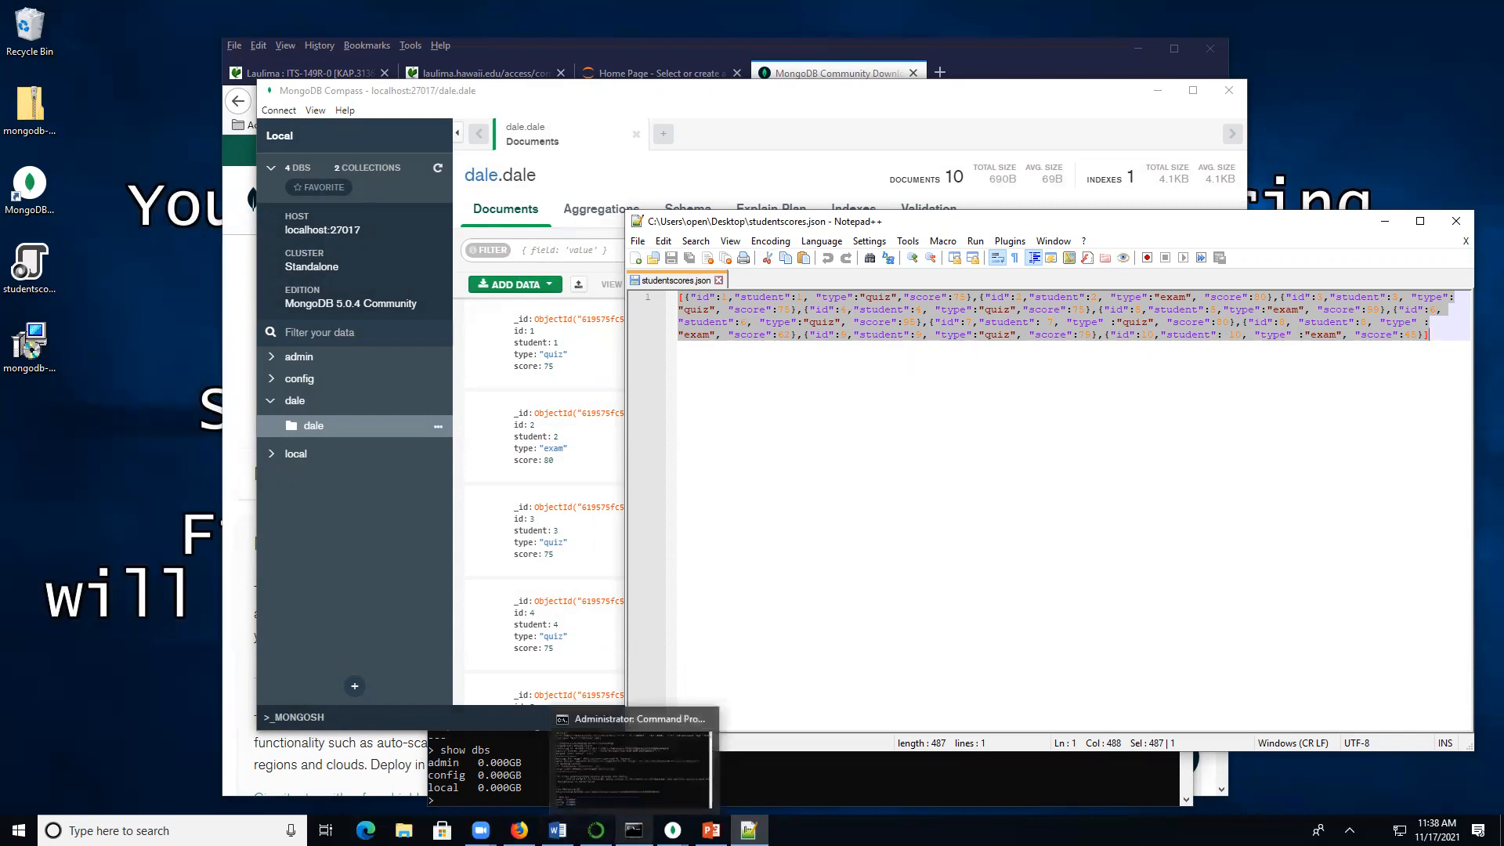
# Switch to the mongo shell in Command Prompt and list the databases again with show dbs
pyautogui.click(633, 830)
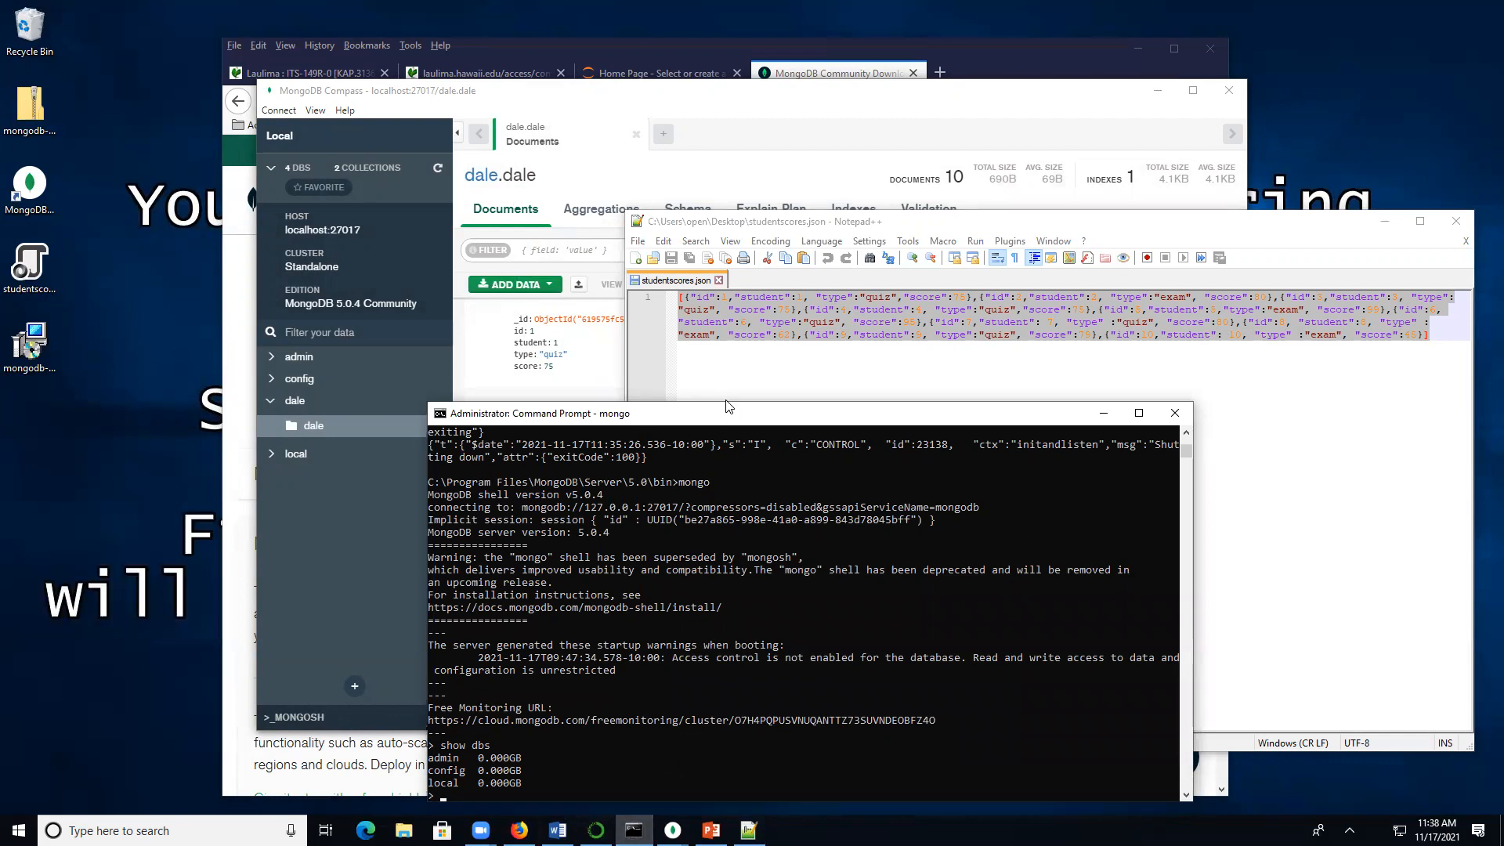
pyautogui.moveTo(723, 420); pyautogui.dragTo(718, 337)
pyautogui.write('show dbs')
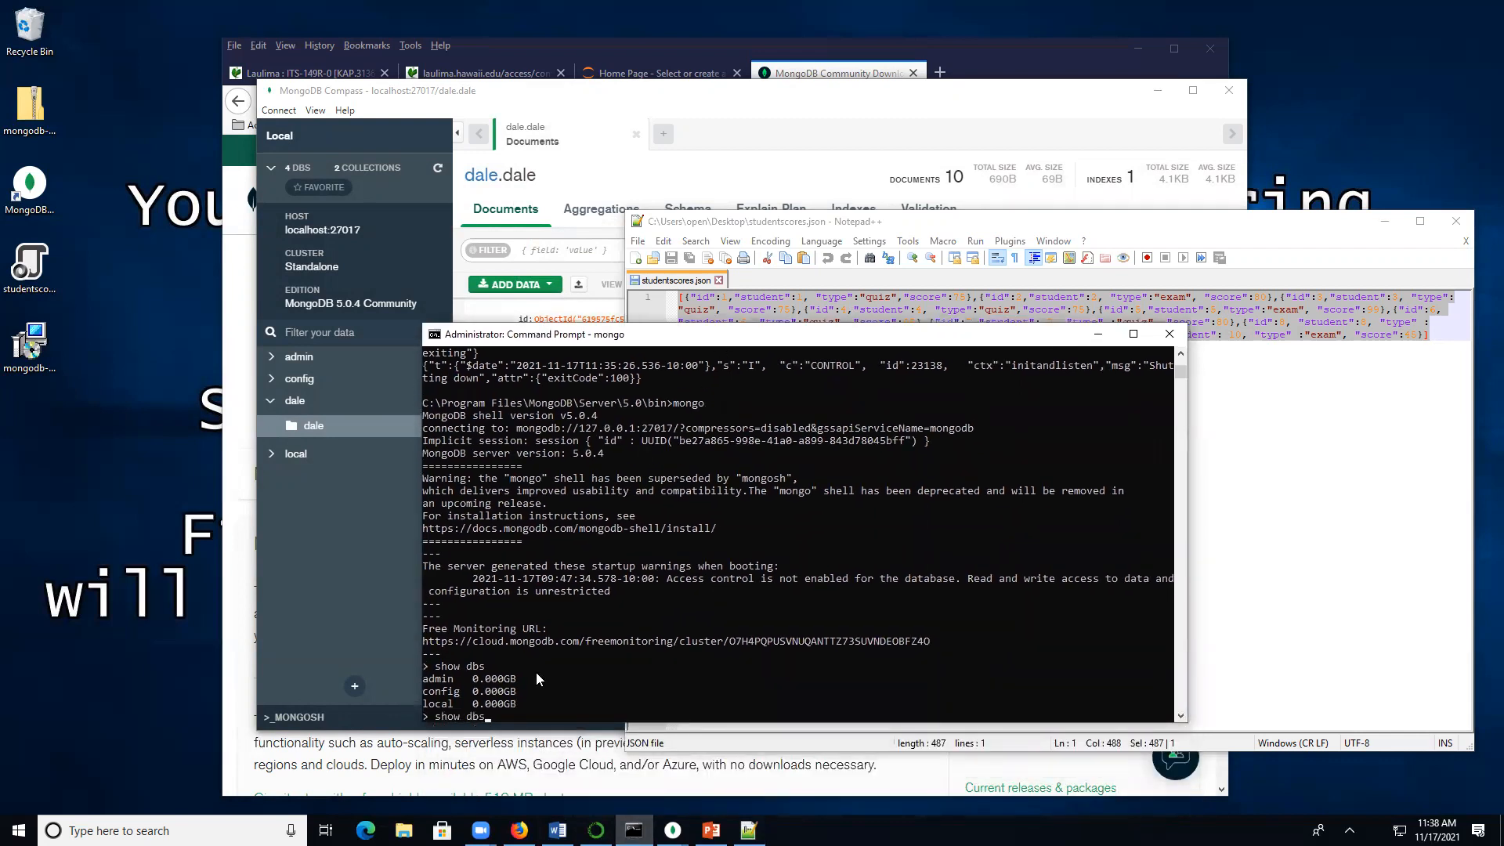
pyautogui.press('Return')
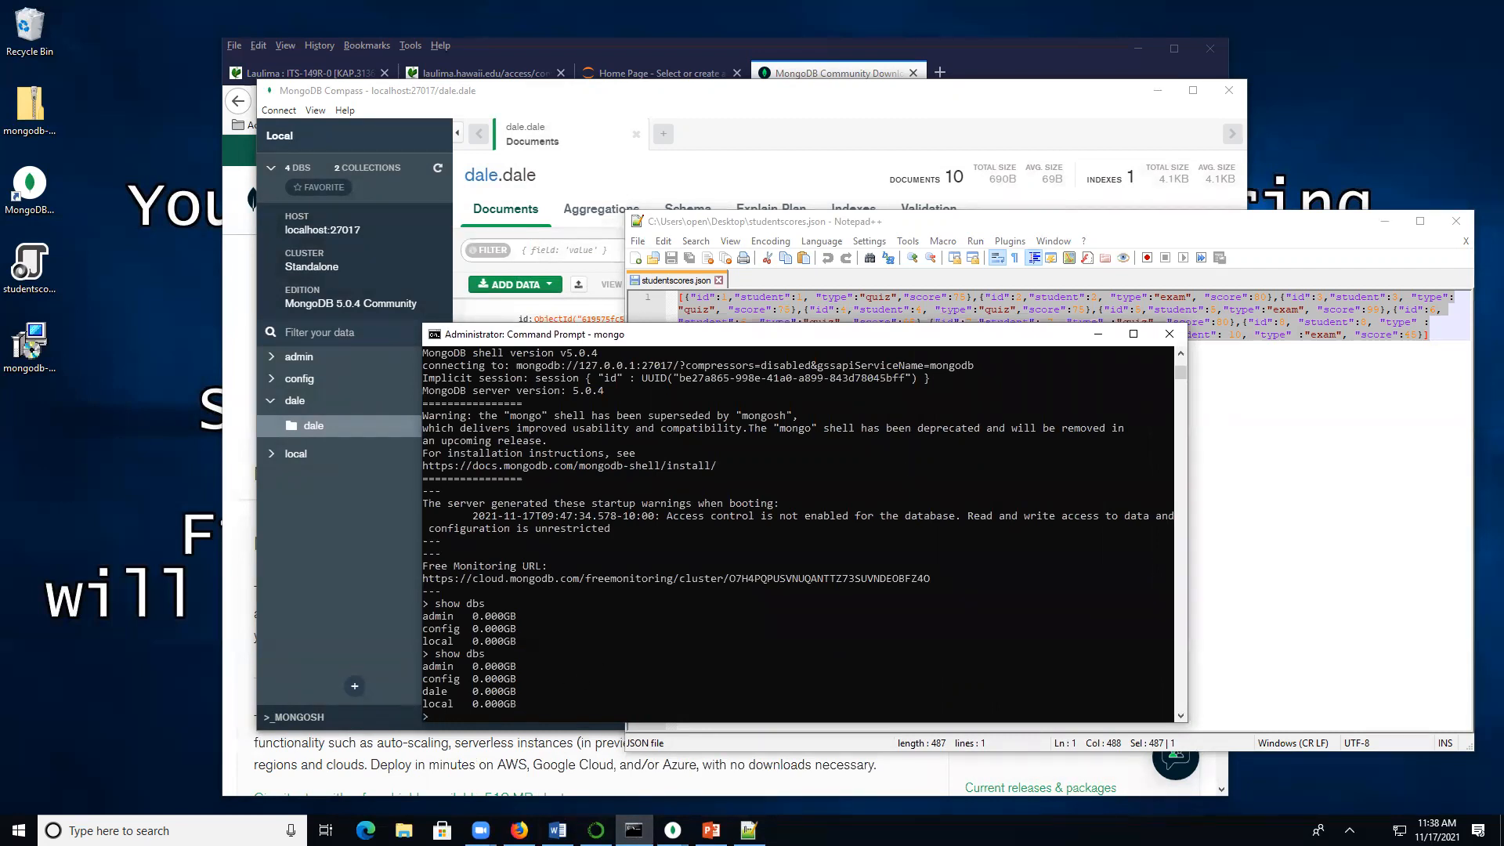
# Check the db.collection.find() read operations in the ITS 149R - MongoDB Data document in Word, and put the document away
pyautogui.hotkey('alt', 'Tab')
pyautogui.scroll(-5, 1067, 397)
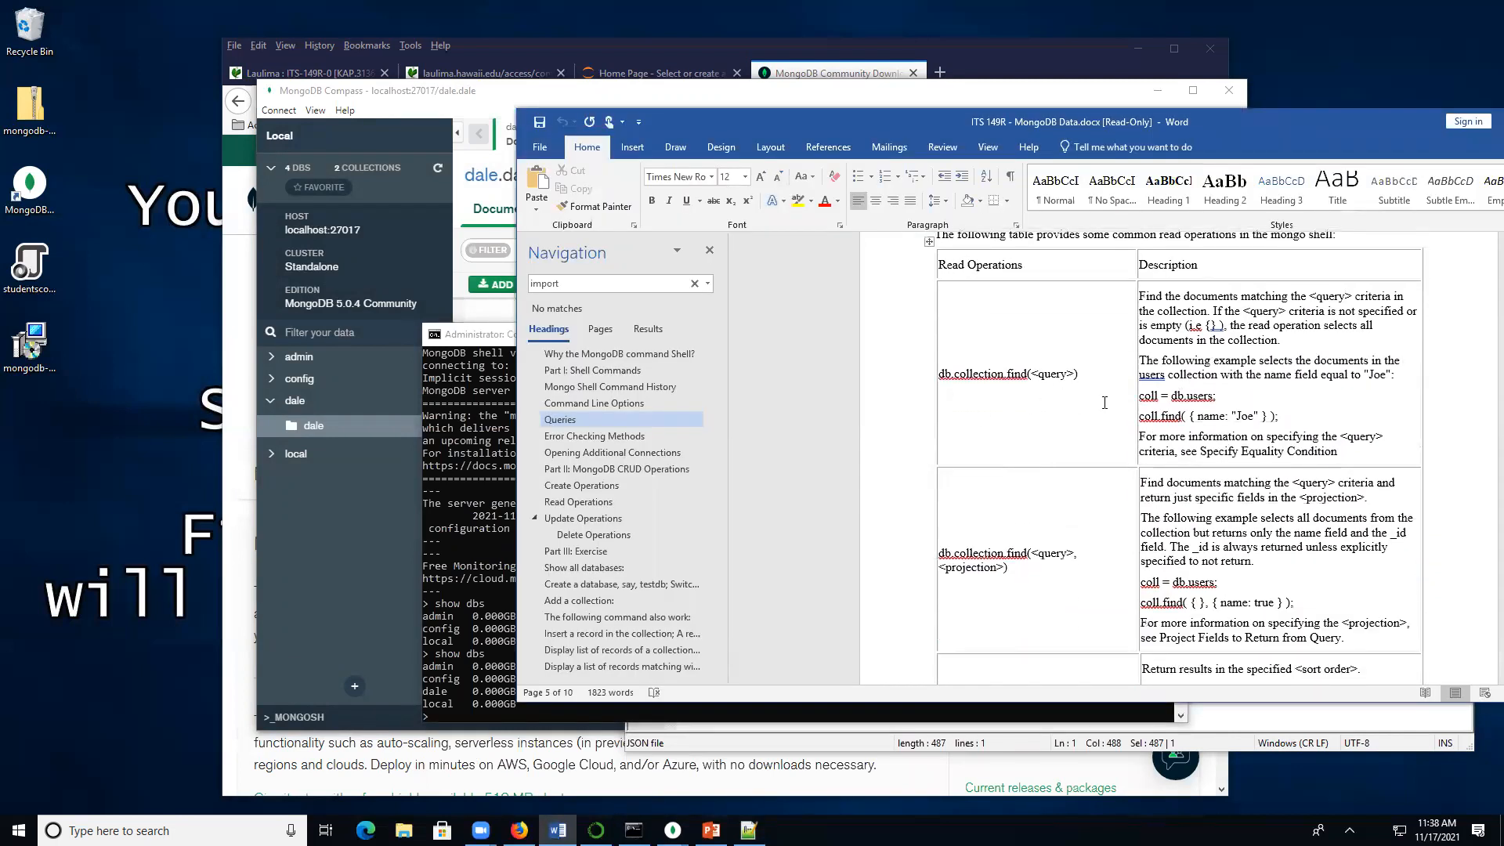
pyautogui.scroll(-4, 1105, 402)
pyautogui.scroll(-5, 1146, 479)
pyautogui.scroll(4, 1146, 466)
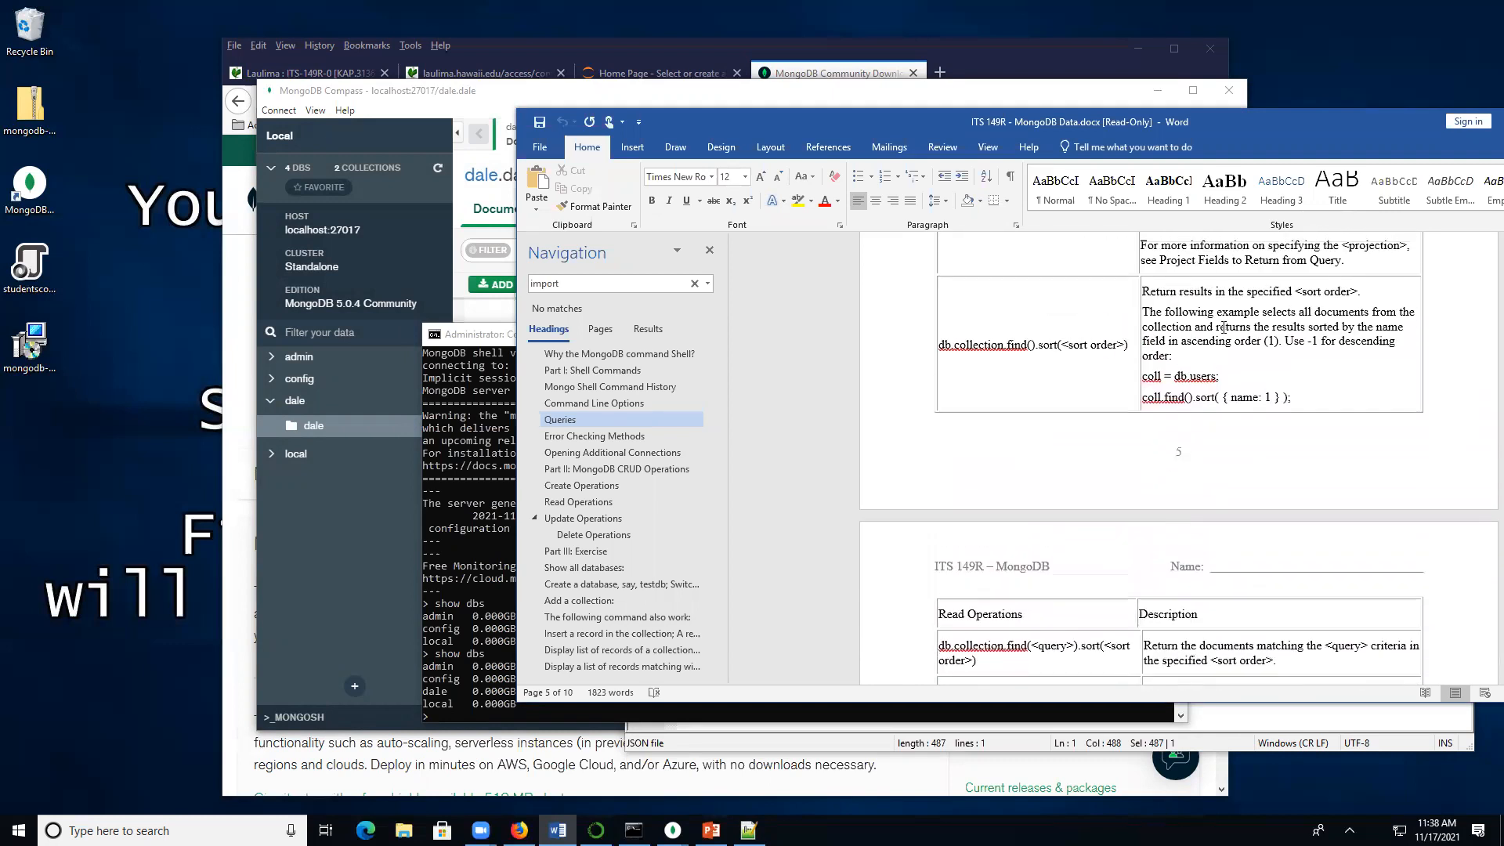
pyautogui.doubleClick(1305, 142)
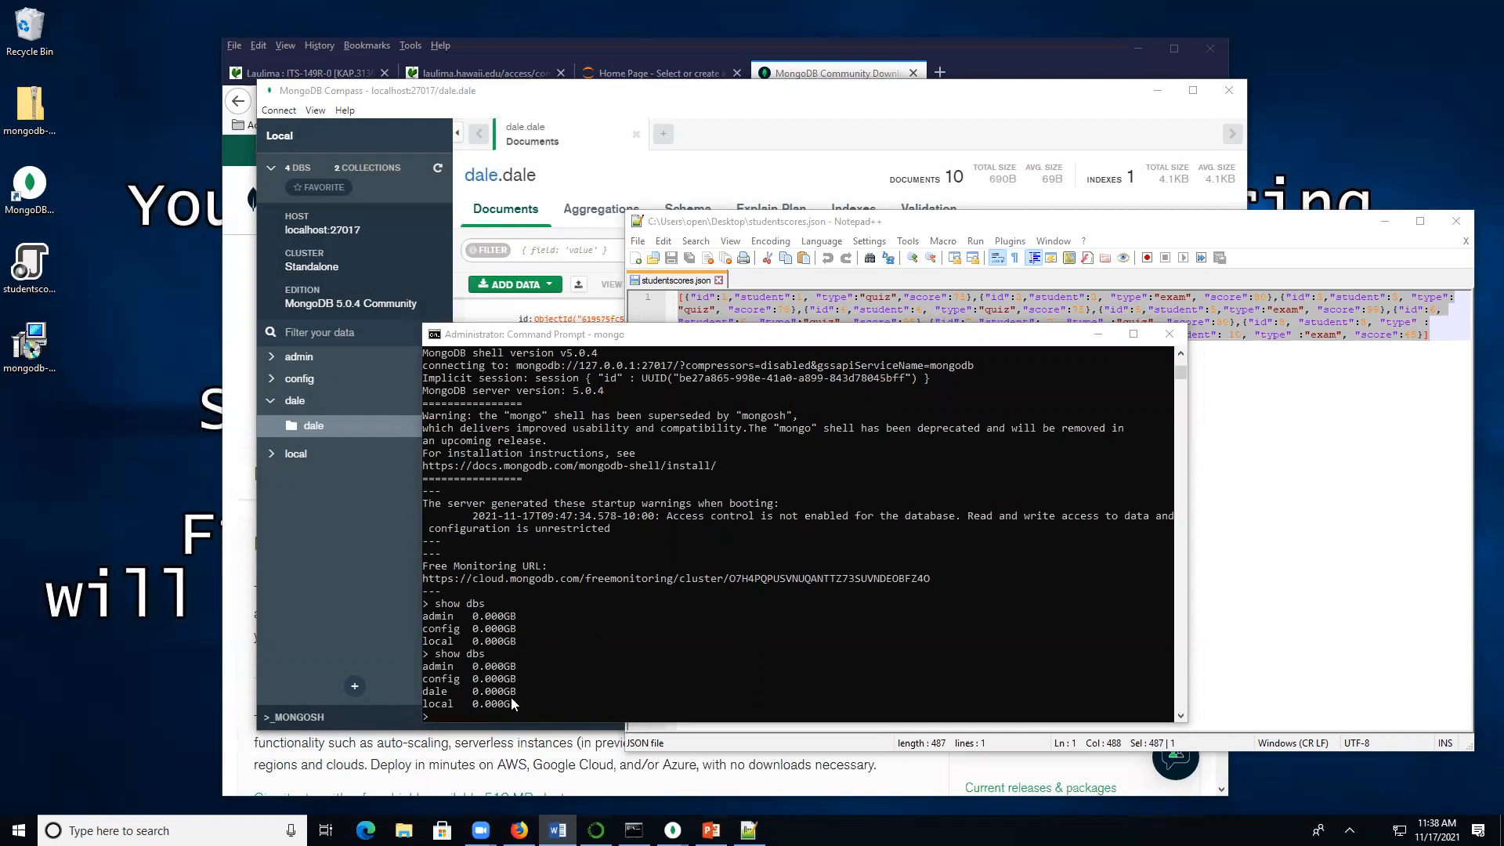
# In the mongo shell, switch to the dale database with use dale and list all its documents with db.dale.find()
pyautogui.click(532, 716)
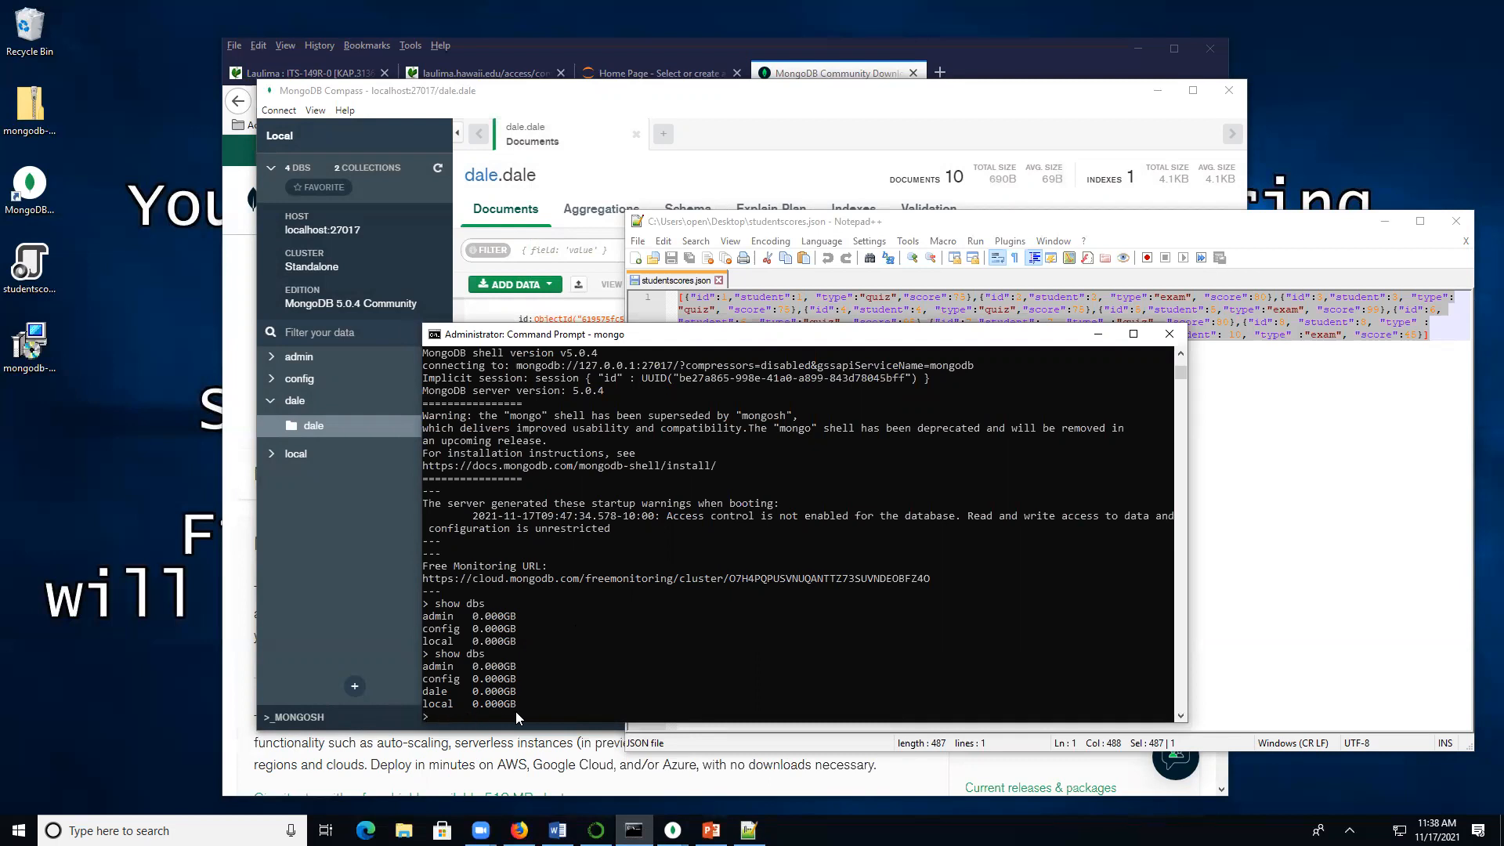
pyautogui.write('use dale')
pyautogui.press('Return')
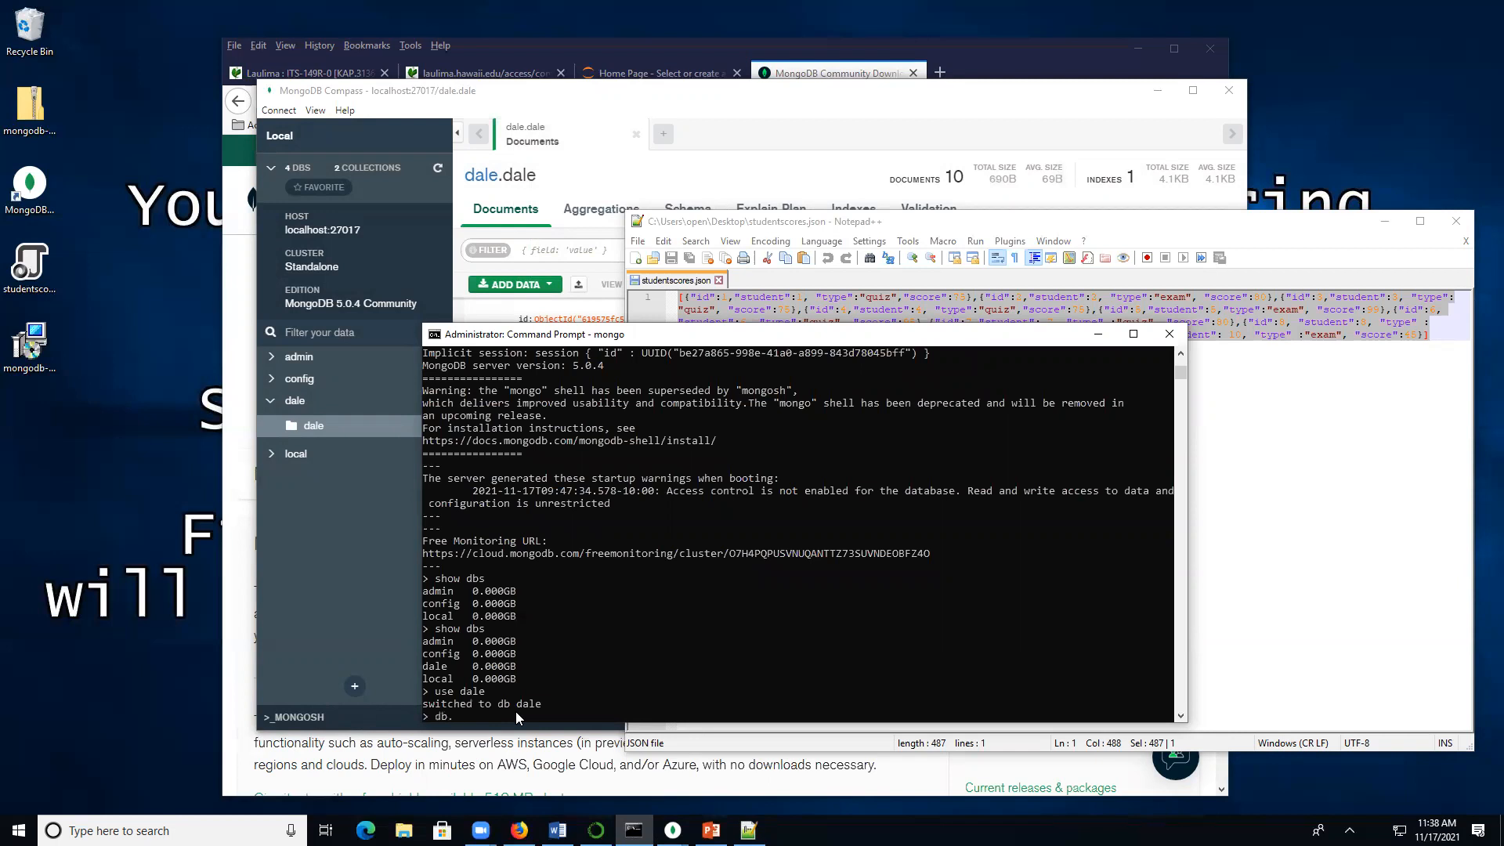
pyautogui.write('db.dale.find()')
pyautogui.press('Return')
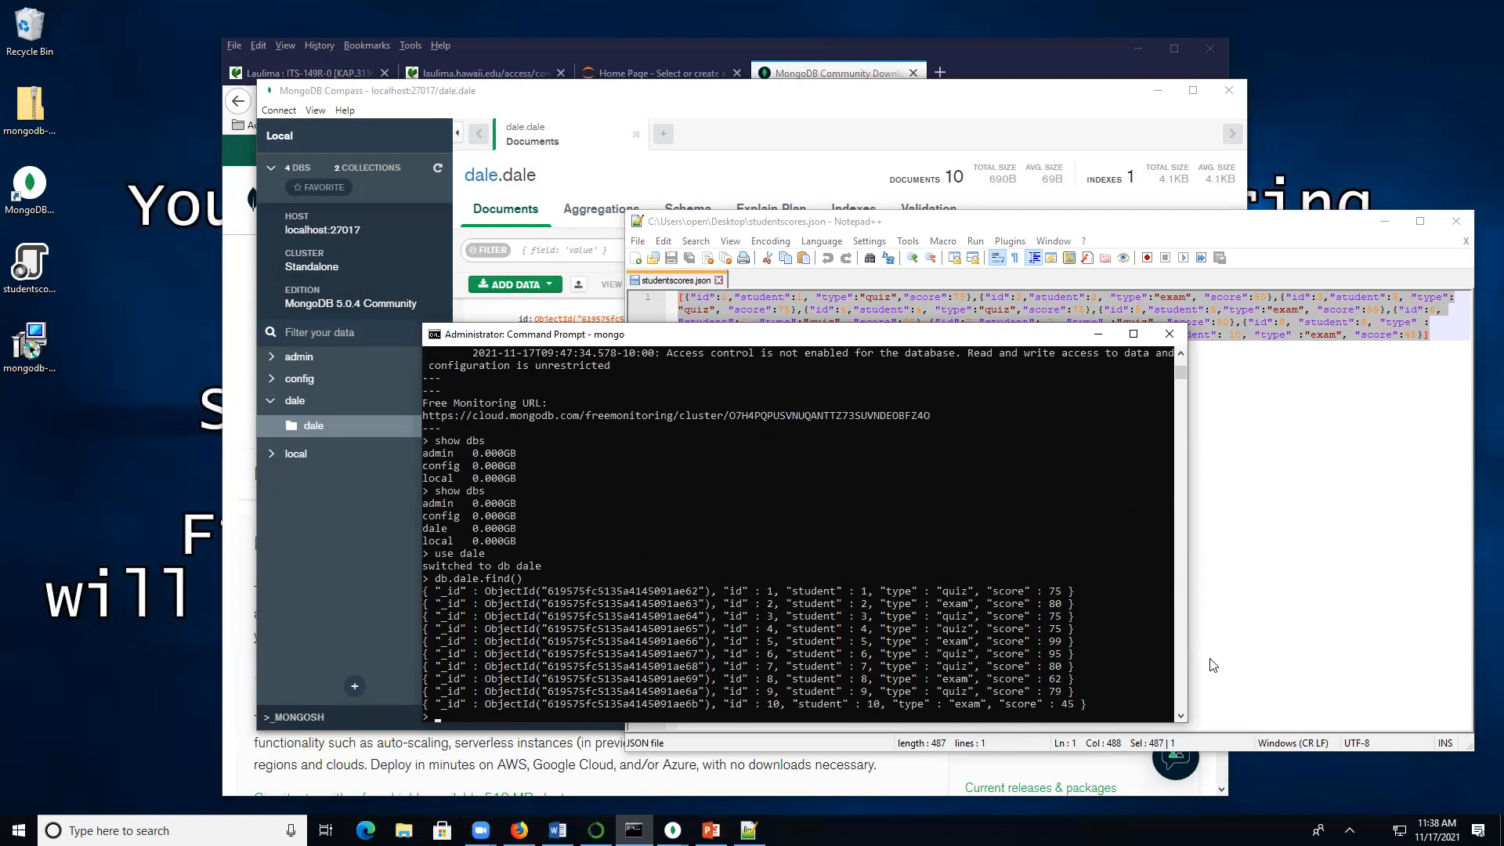
# Compare the shell's query output with the documents in Compass, placing the shell window beside the document list
pyautogui.moveTo(1038, 335); pyautogui.dragTo(1249, 473)
pyautogui.click(483, 364)
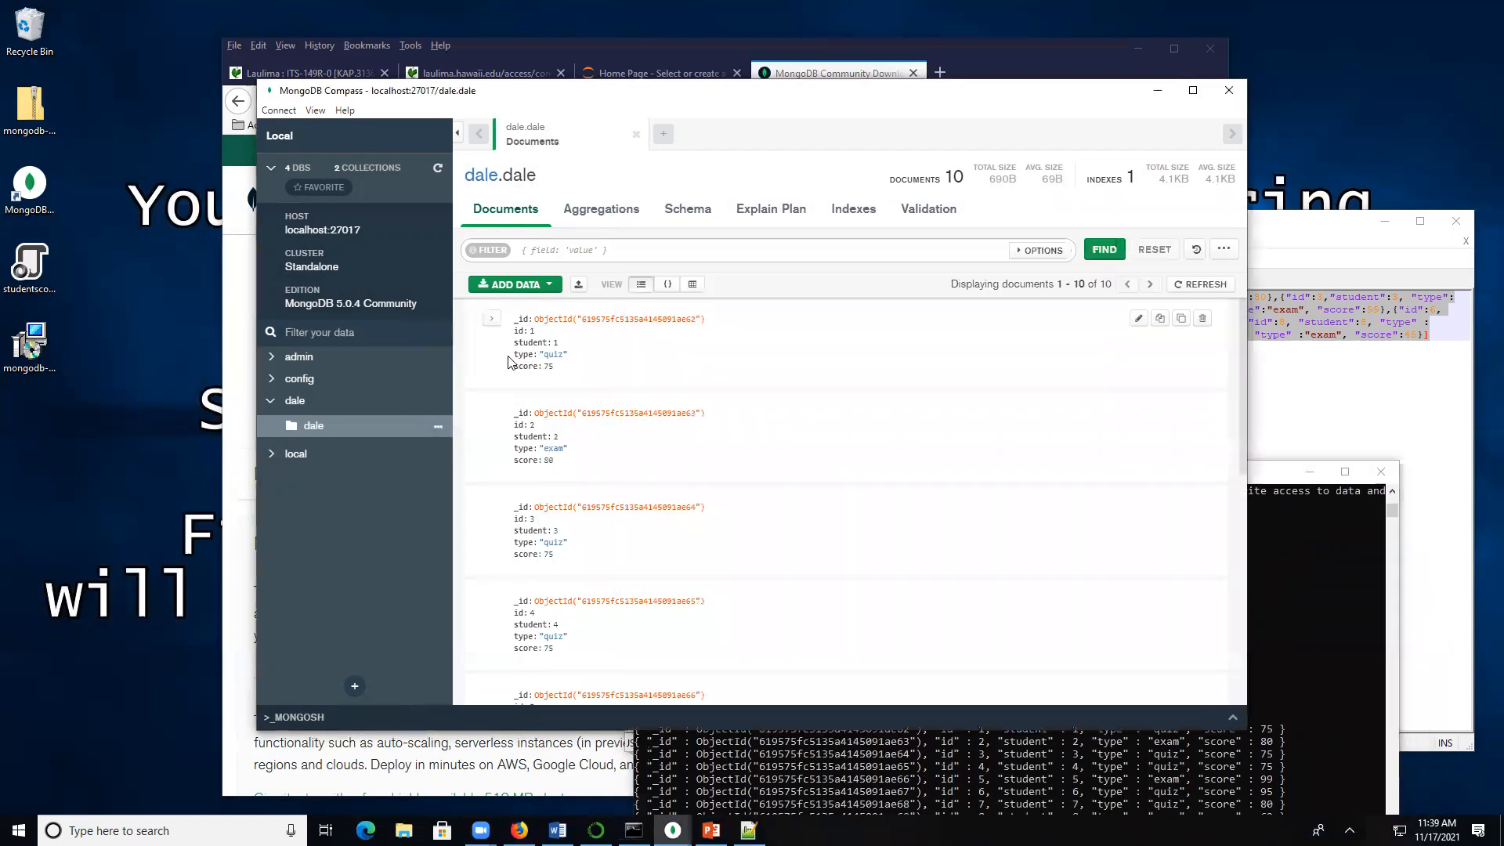
pyautogui.moveTo(1267, 473); pyautogui.dragTo(1260, 263)
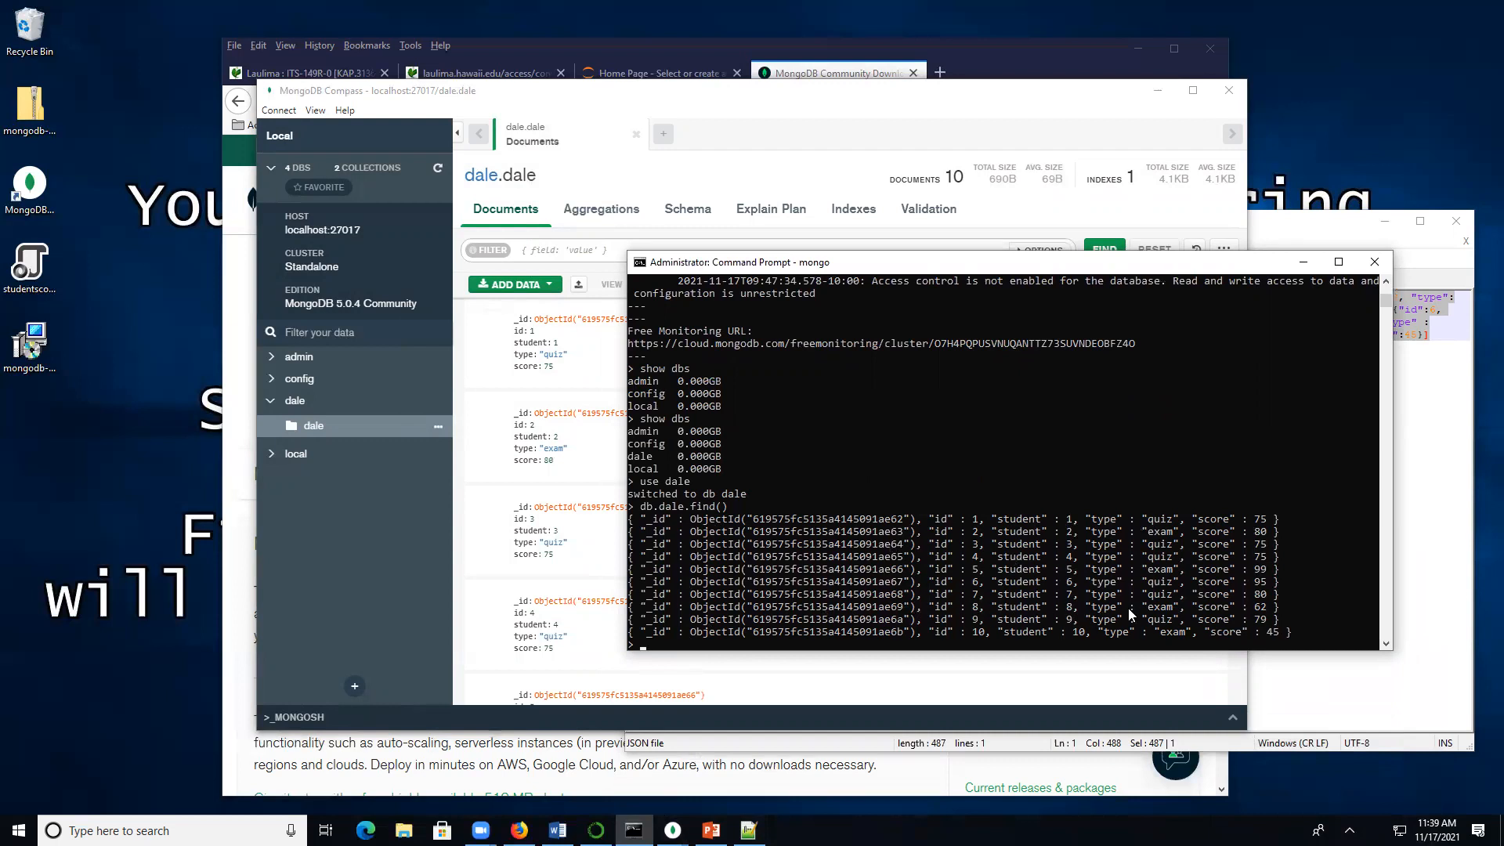
# In the mongo shell, query the dale collection for student 5 with db.dale.find({"student": 5})
pyautogui.click(657, 644)
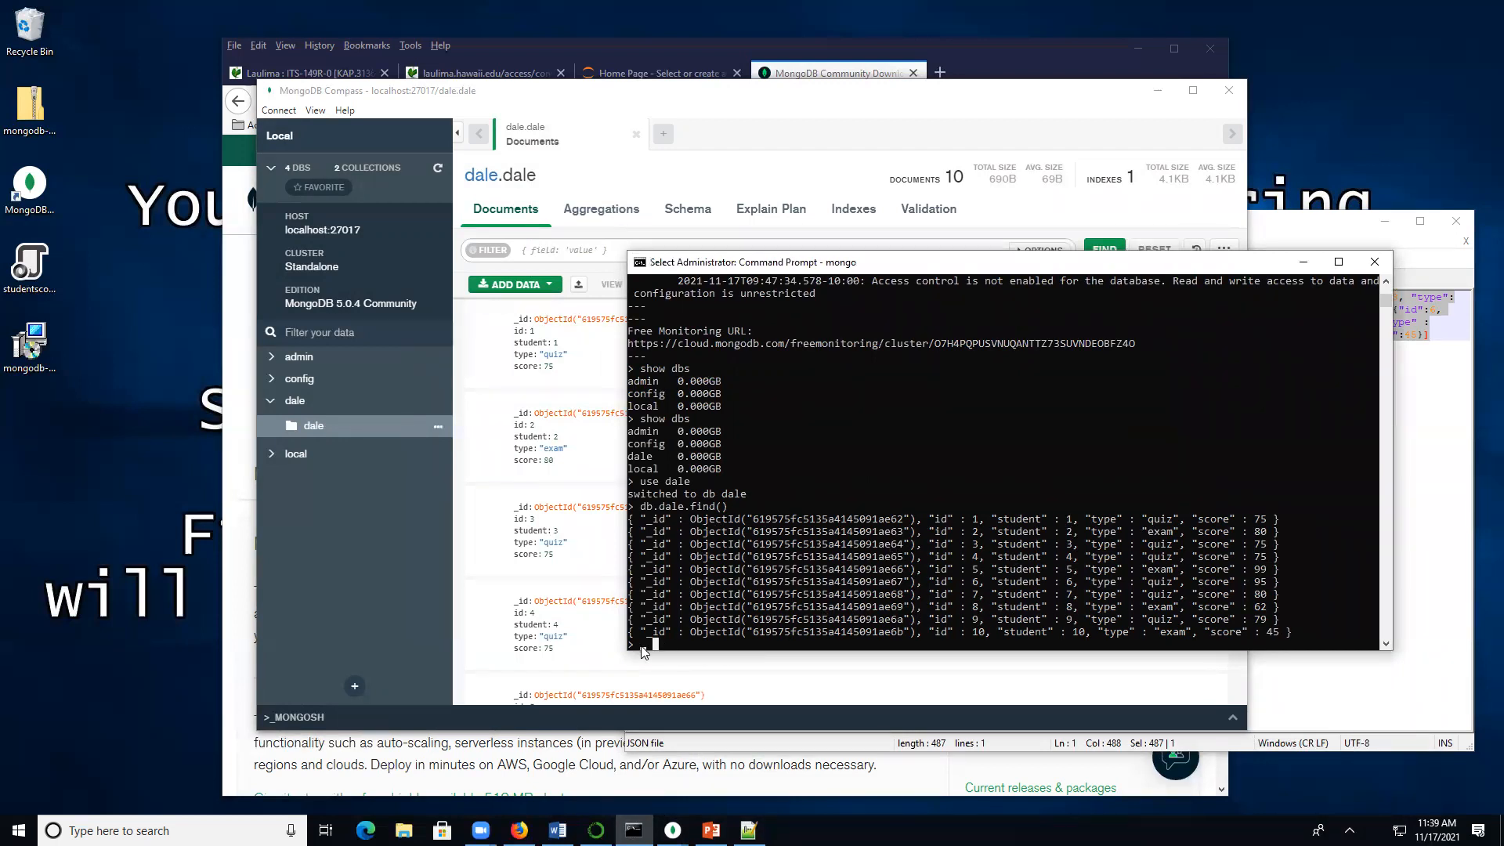
pyautogui.write('db.dale.f')
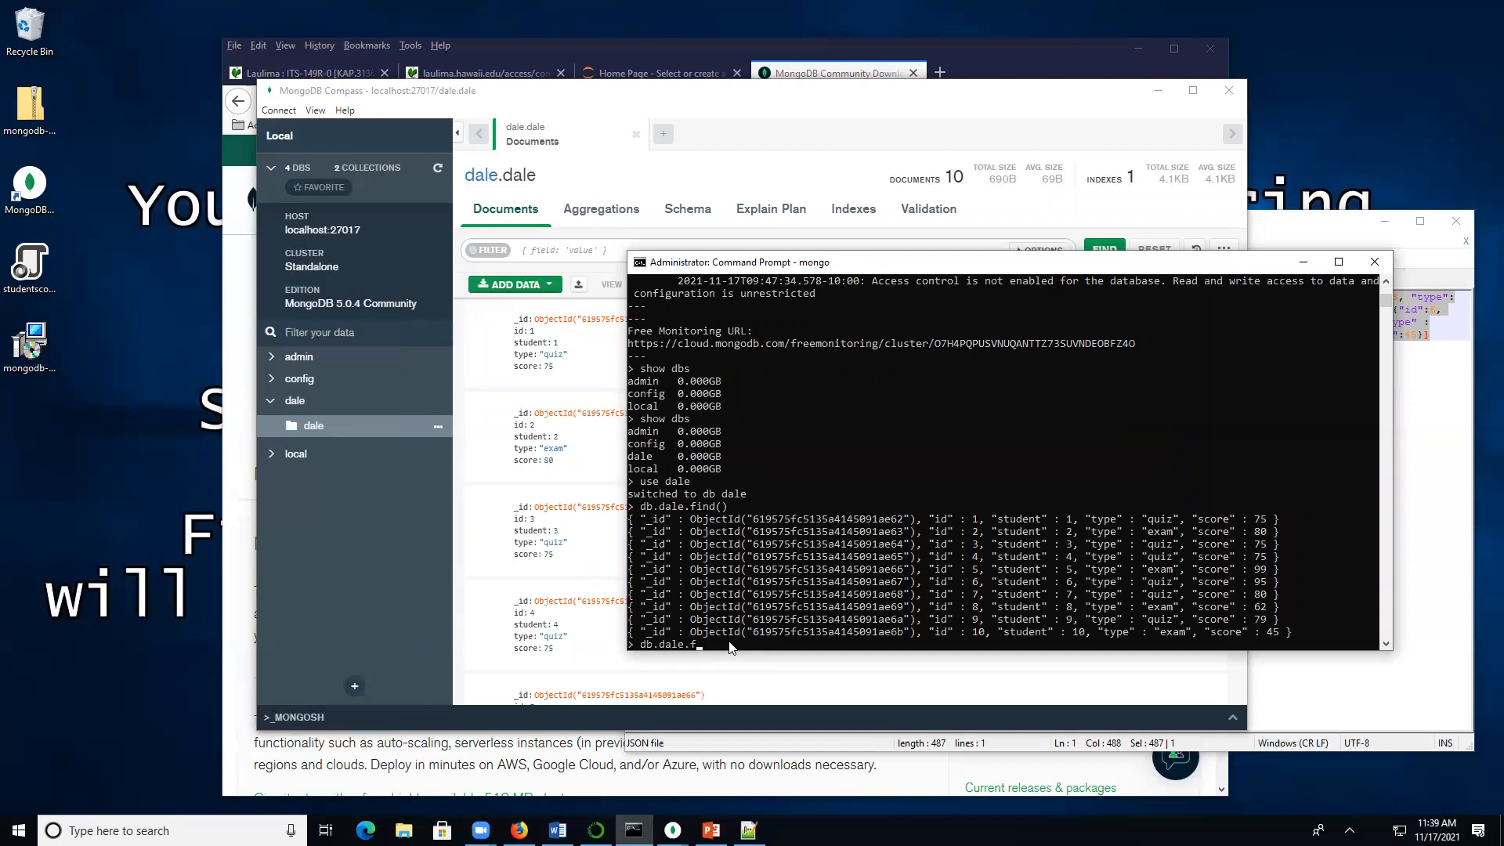
pyautogui.write('ind()')
pyautogui.write('"student')
pyautogui.write('"')
pyautogui.write(': ')
pyautogui.write('5')
pyautogui.press('Return')
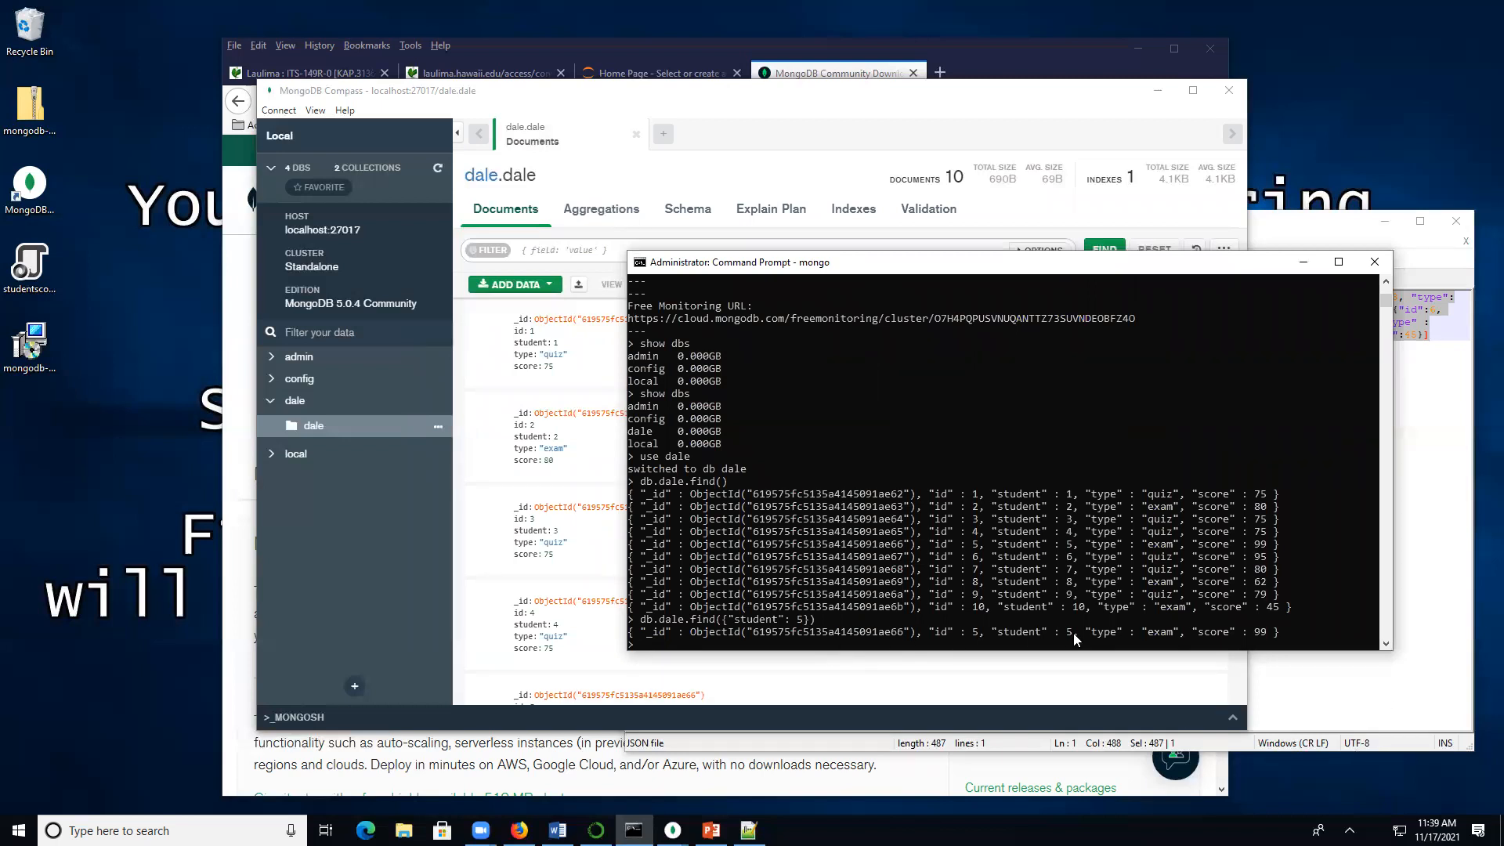
# In MongoDB Compass, find the documents of the dale collection that match the filter {"student": 5}
pyautogui.click(458, 533)
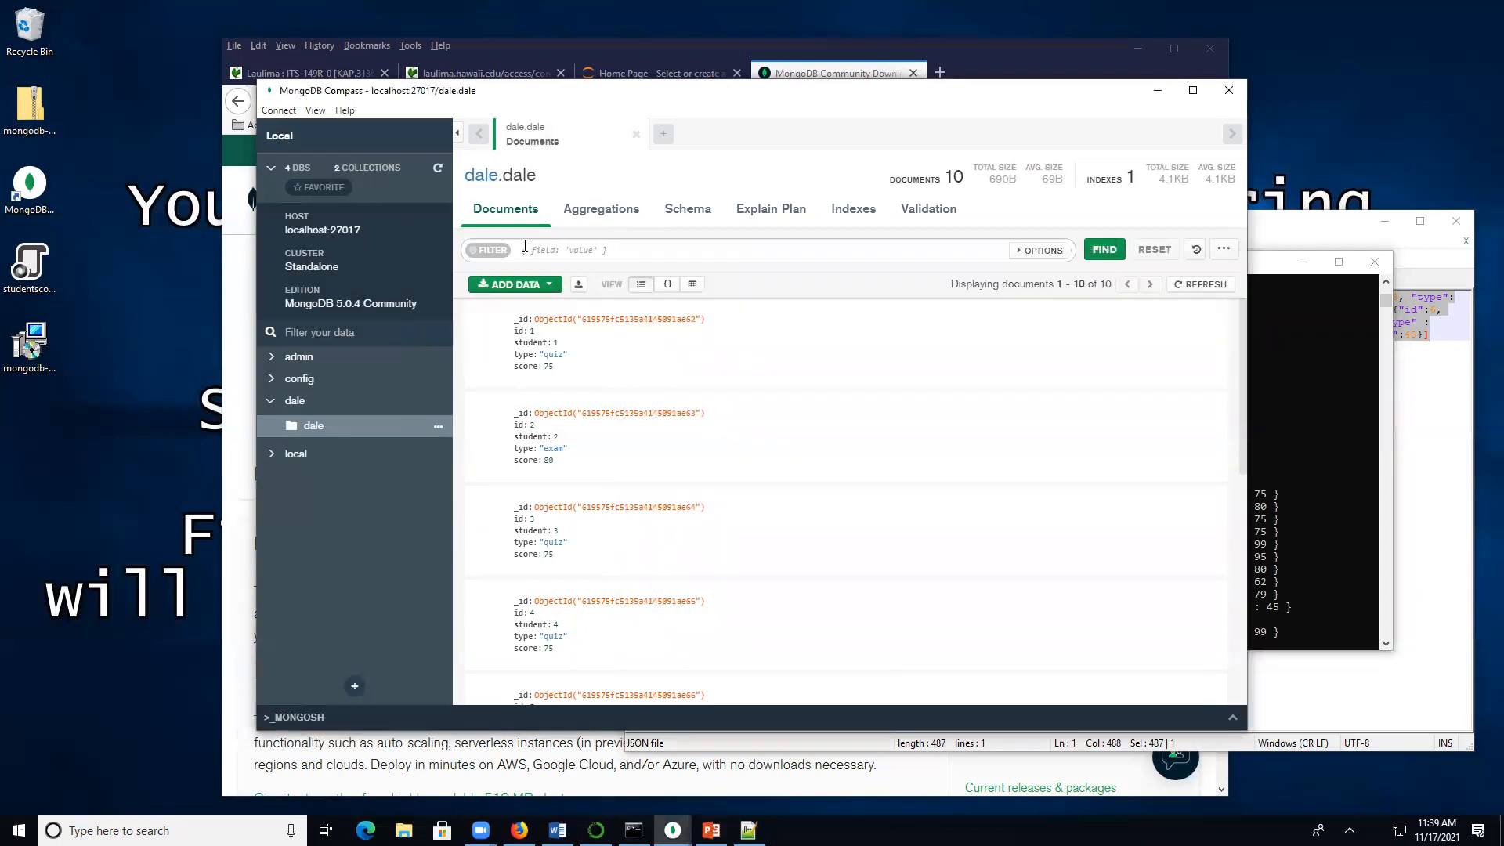
pyautogui.click(634, 249)
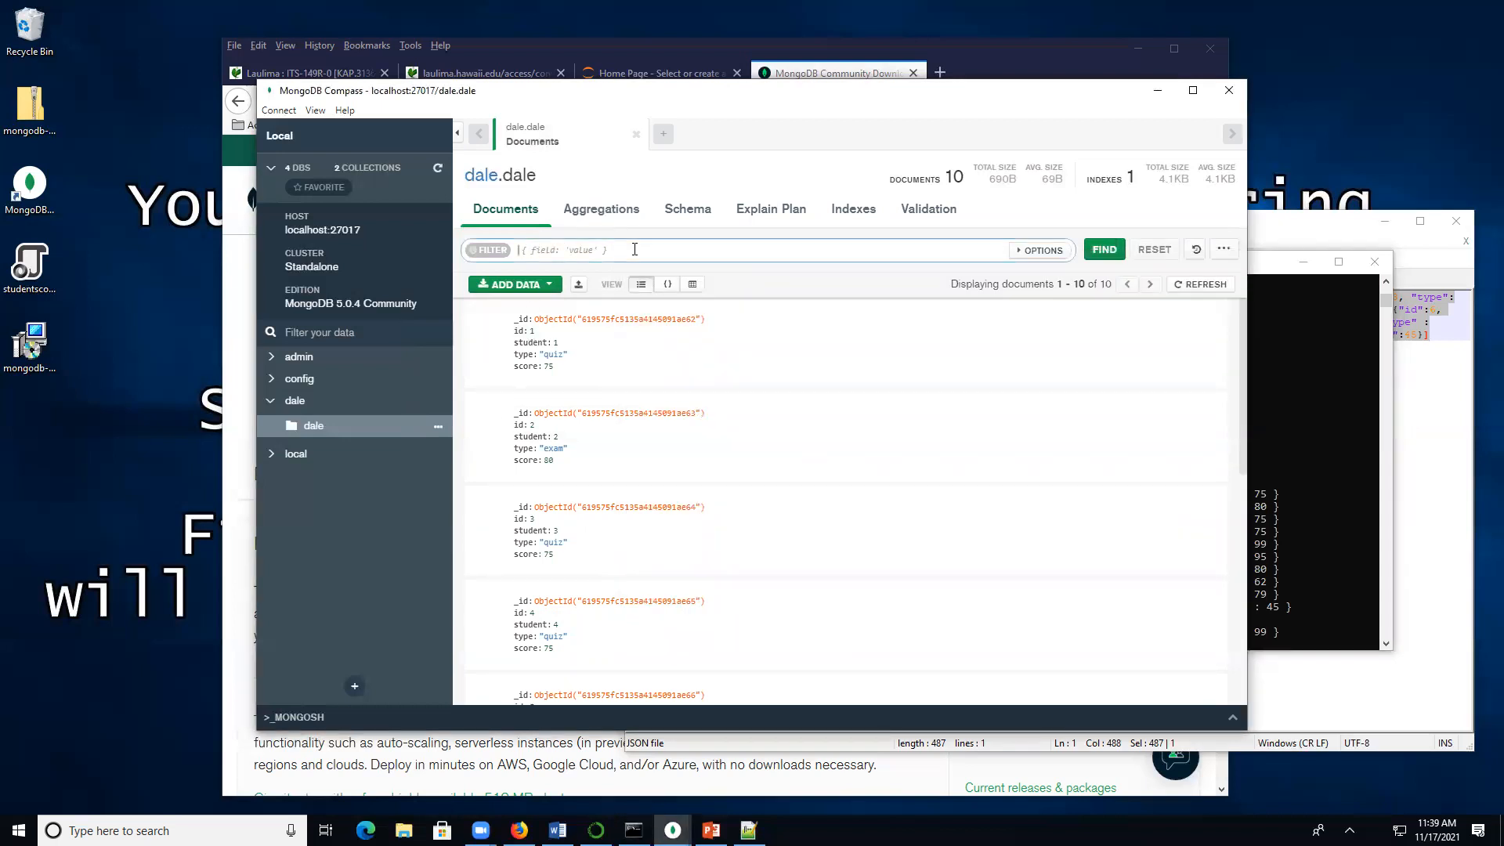
pyautogui.write('{}')
pyautogui.write('"student')
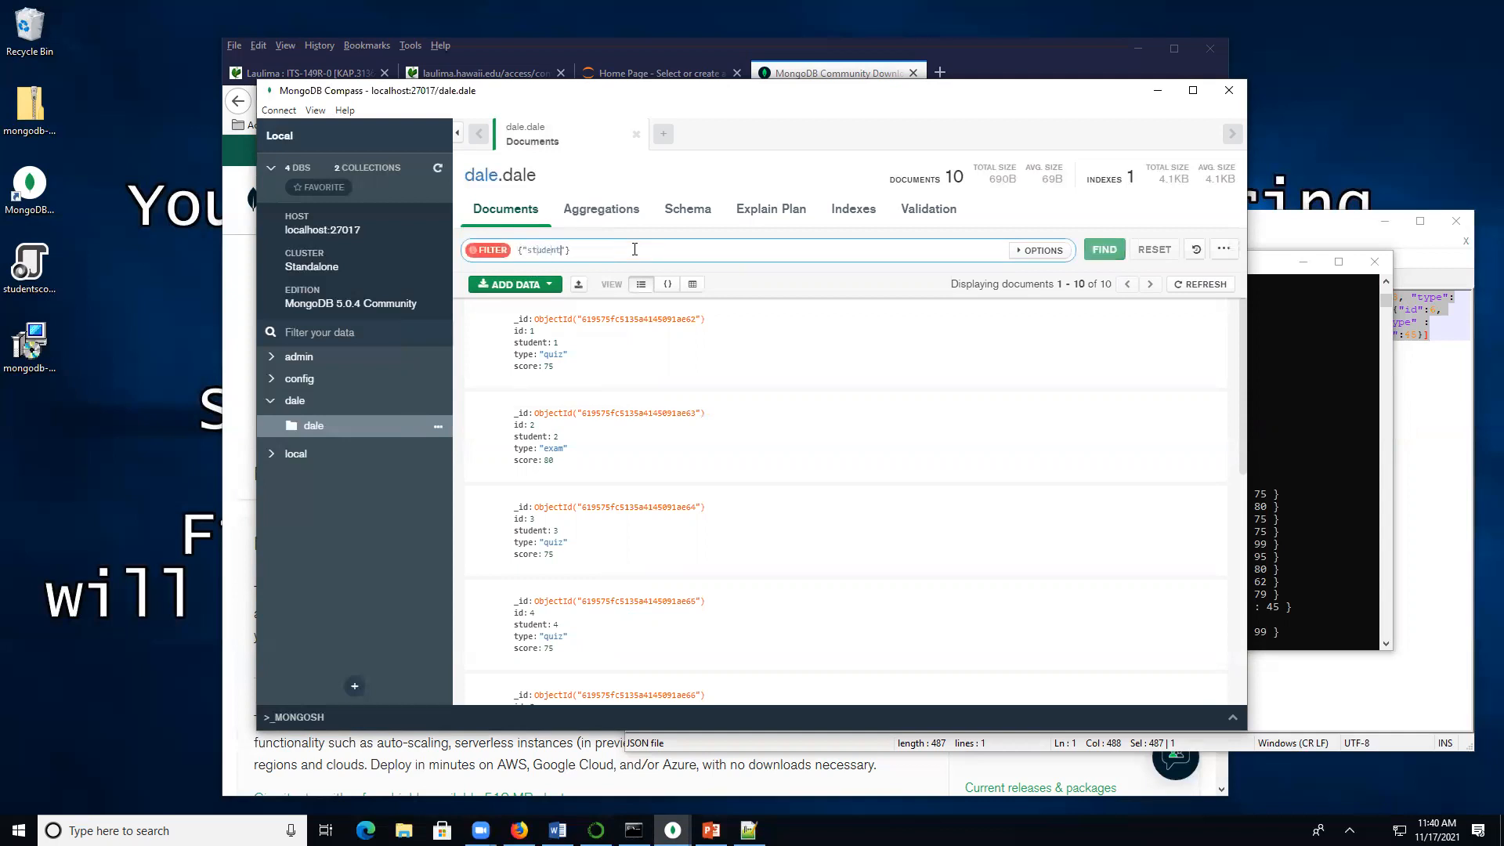
pyautogui.write(':')
pyautogui.press('BackSpace')
pyautogui.write(': 5')
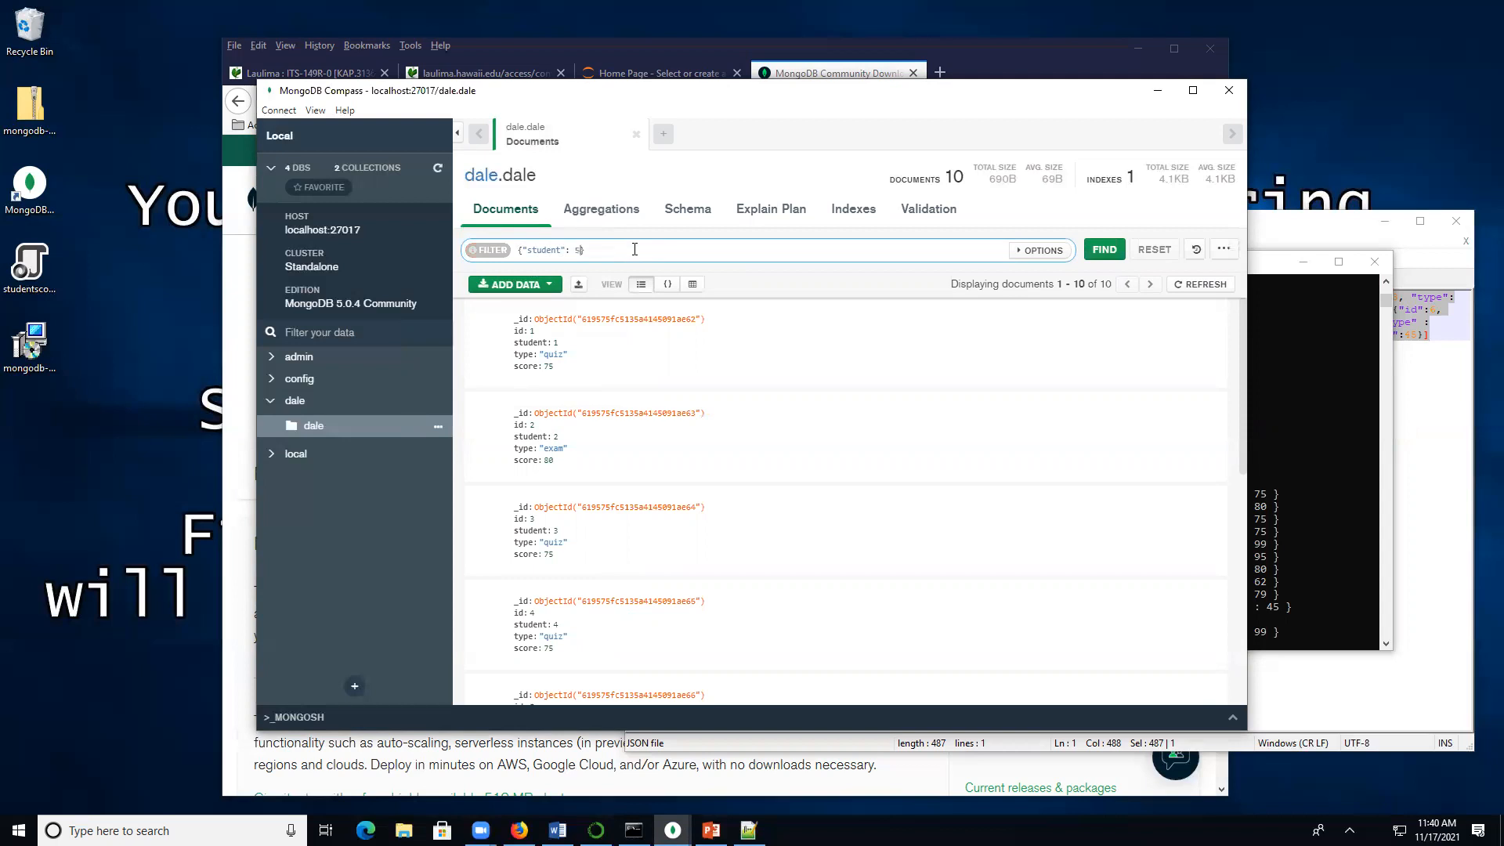
pyautogui.click(1104, 249)
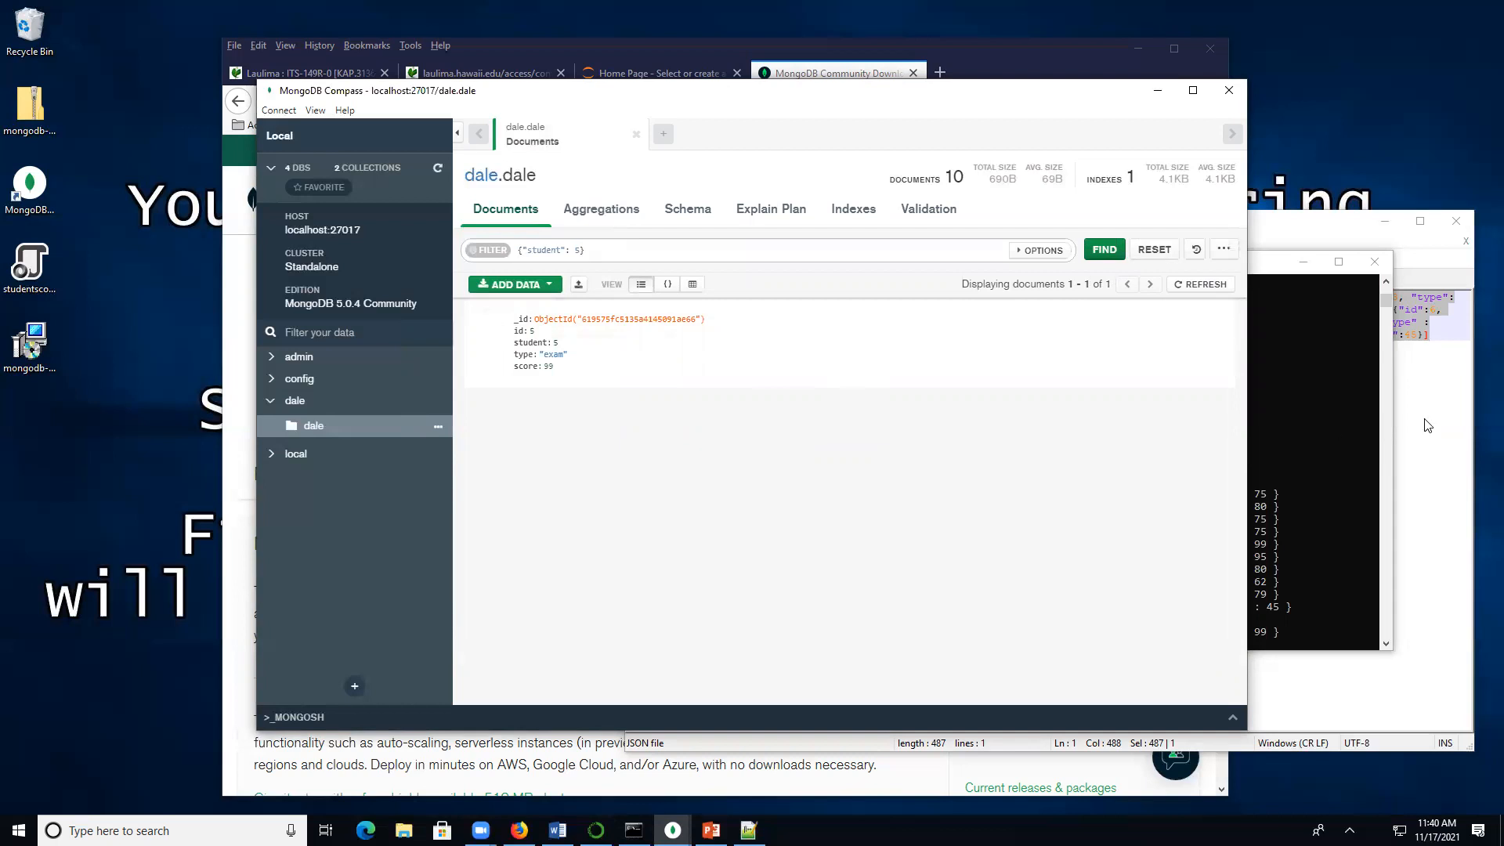
# Switch to Notepad++ and copy the entire content of studentscores.json into a new document
pyautogui.click(1360, 407)
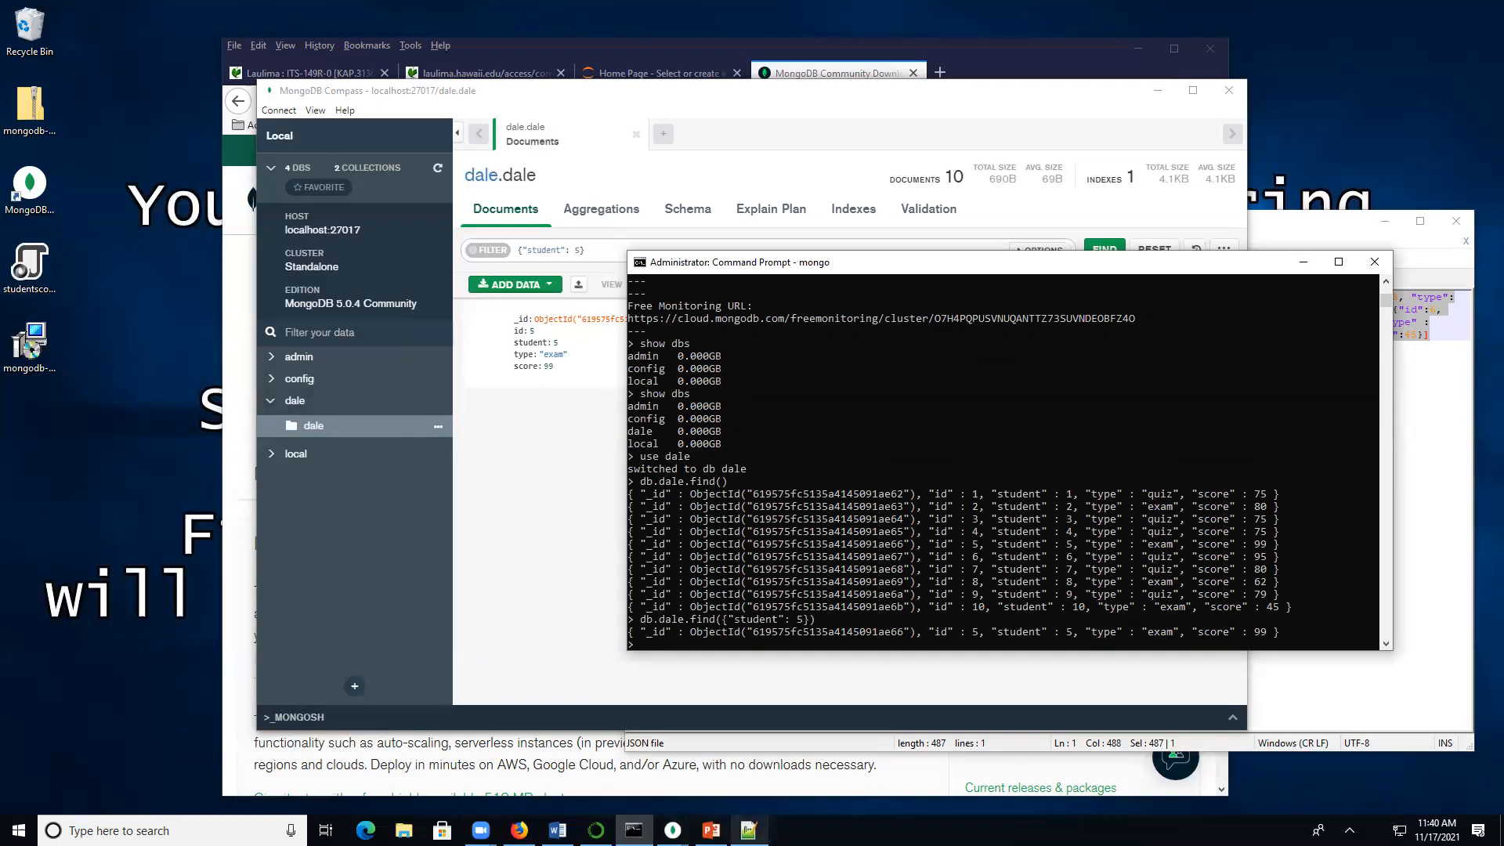
pyautogui.moveTo(748, 831)
pyautogui.click(749, 764)
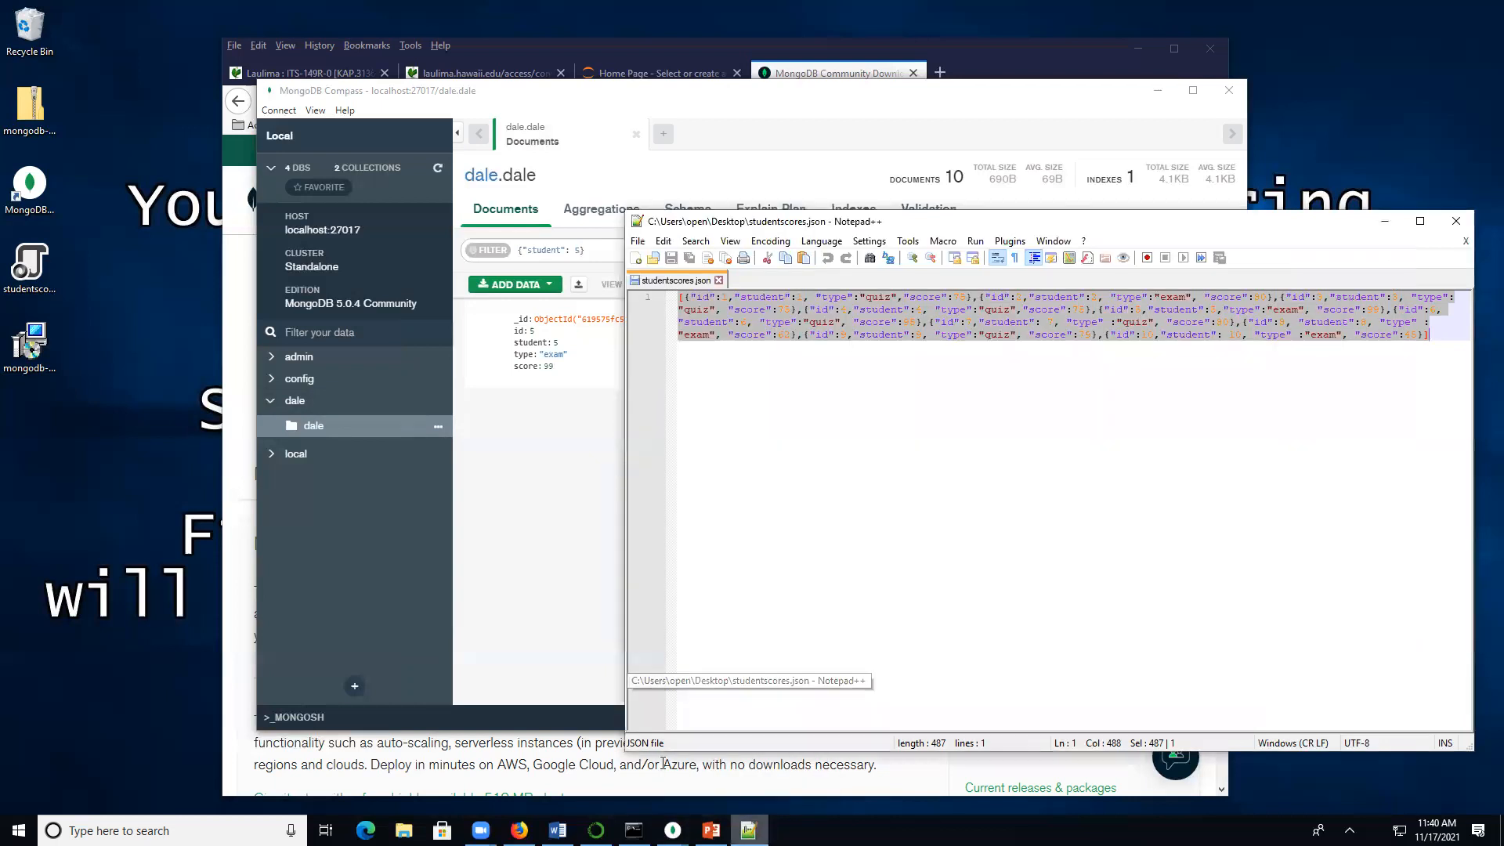
pyautogui.click(1356, 362)
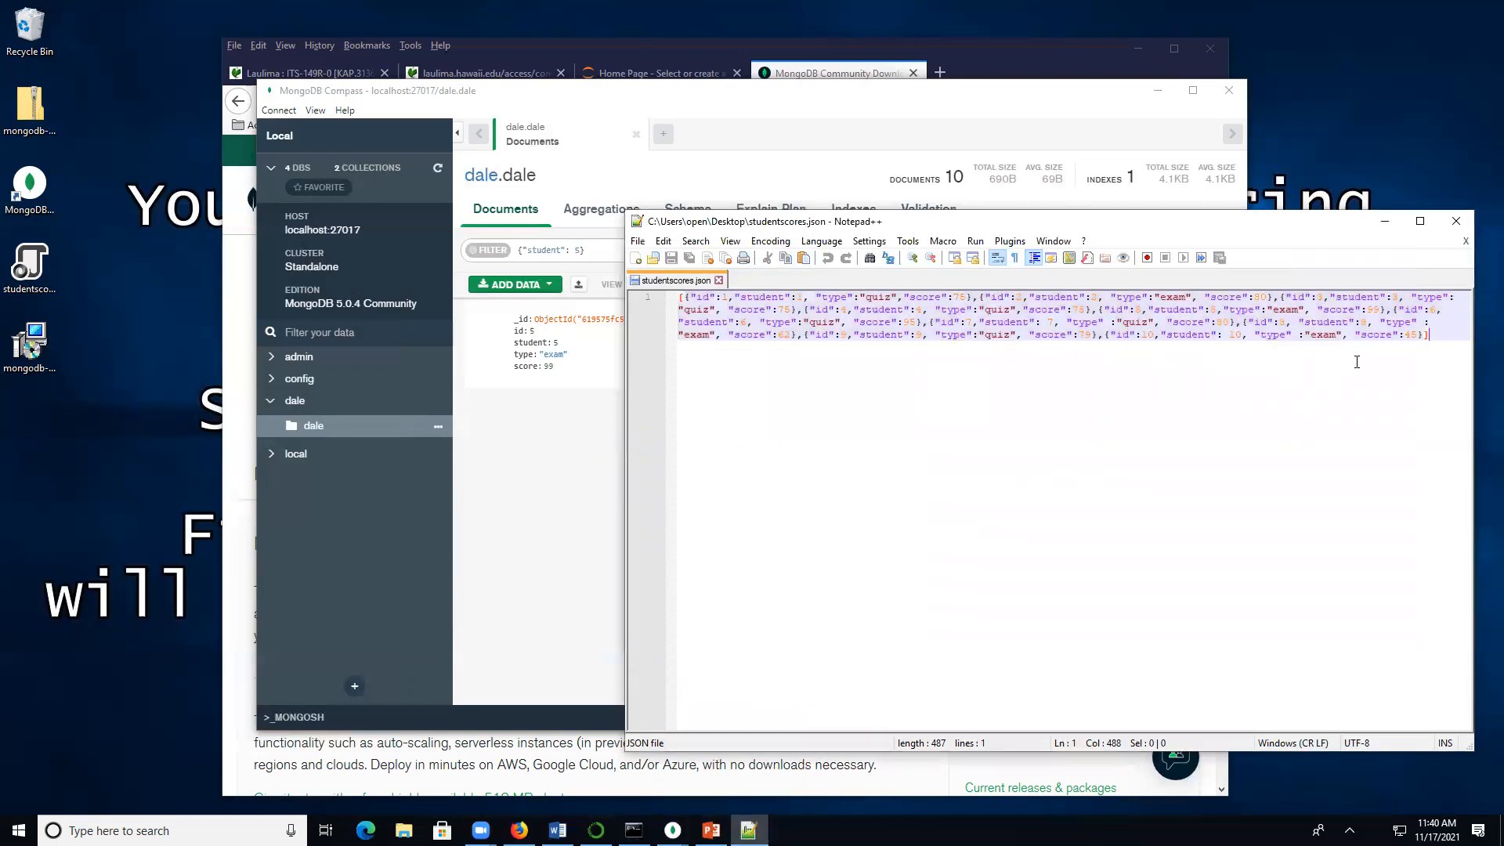
pyautogui.moveTo(1443, 337); pyautogui.dragTo(664, 293)
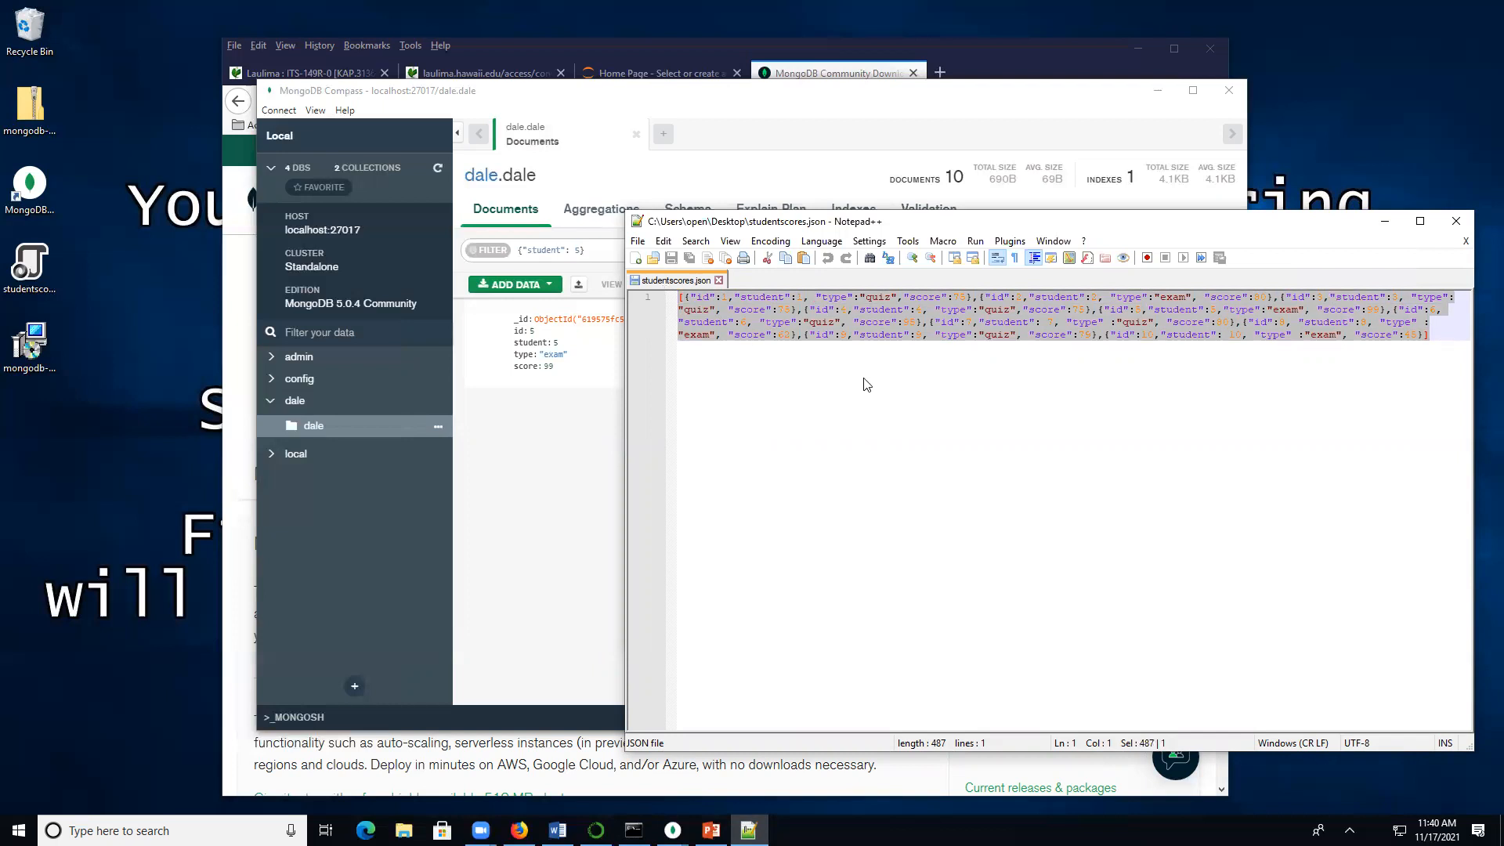
pyautogui.click(636, 259)
pyautogui.write('[{"id":1,"student":1, "type":"quiz","score":75},{"id":2,"student":2, "type":"exam", "score":80},{"id":3,"student":3, "type":"quiz", "score":75},{"id":4,"student":4, "type":"quiz","score":75},{"id":5,"student":5,"type":"exam", "score":99},{"id":6, "student":6, "type":"quiz", "score":95},{"id":7,"student": 7, "type" :"quiz", "score":80},{"id":8, "student":8, "type" :"exam", "score":62},{"id":9,"student":9, "type":"quiz", "score":79},{"id":10,"student": 10, "type" :"exam", "score":45}]')
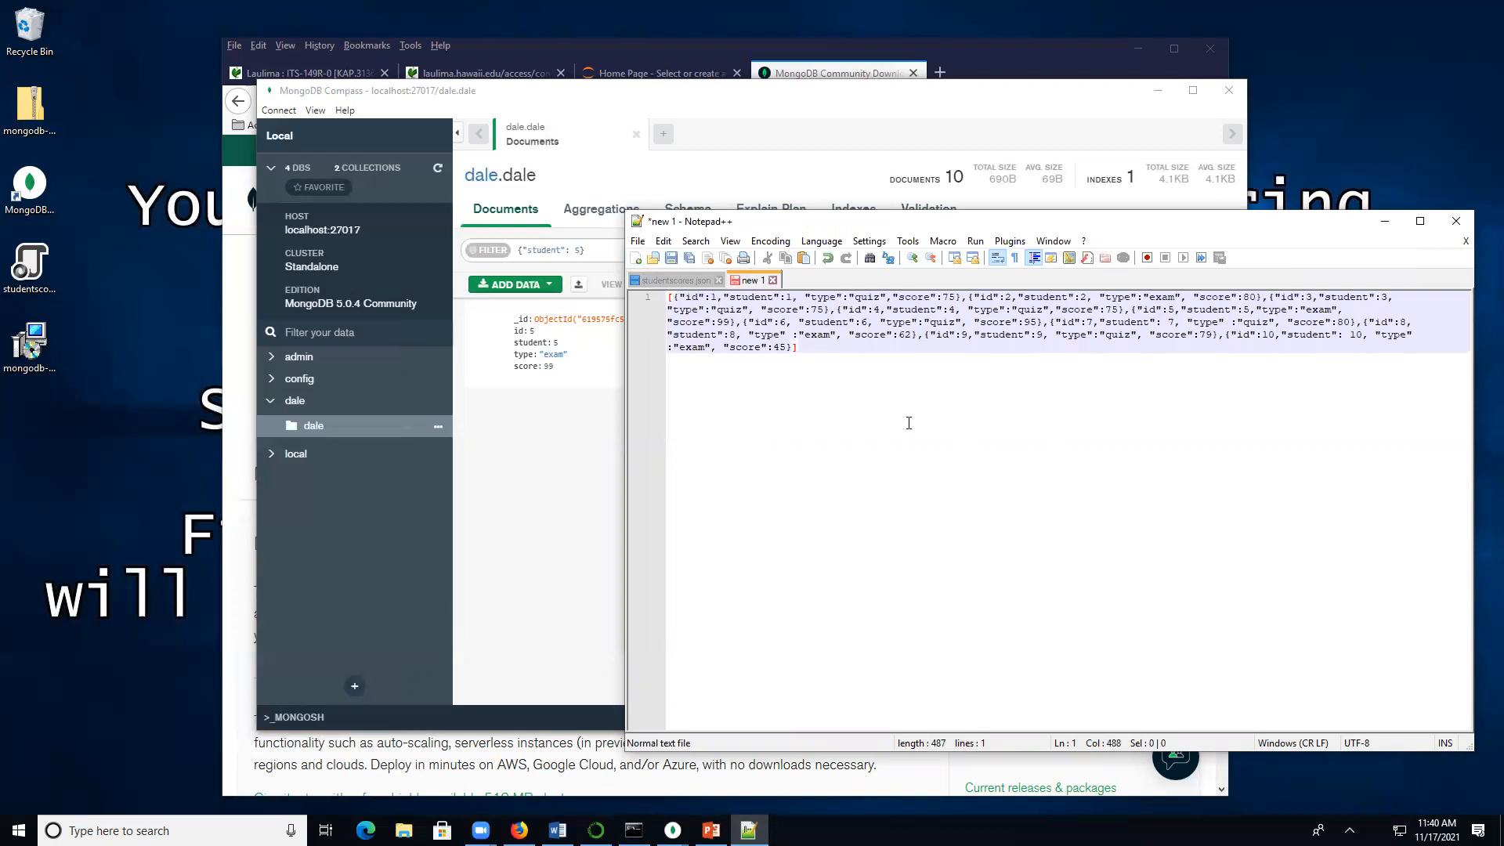
# Replace every occurrence of "student" with "car" in the new document
pyautogui.click(663, 240)
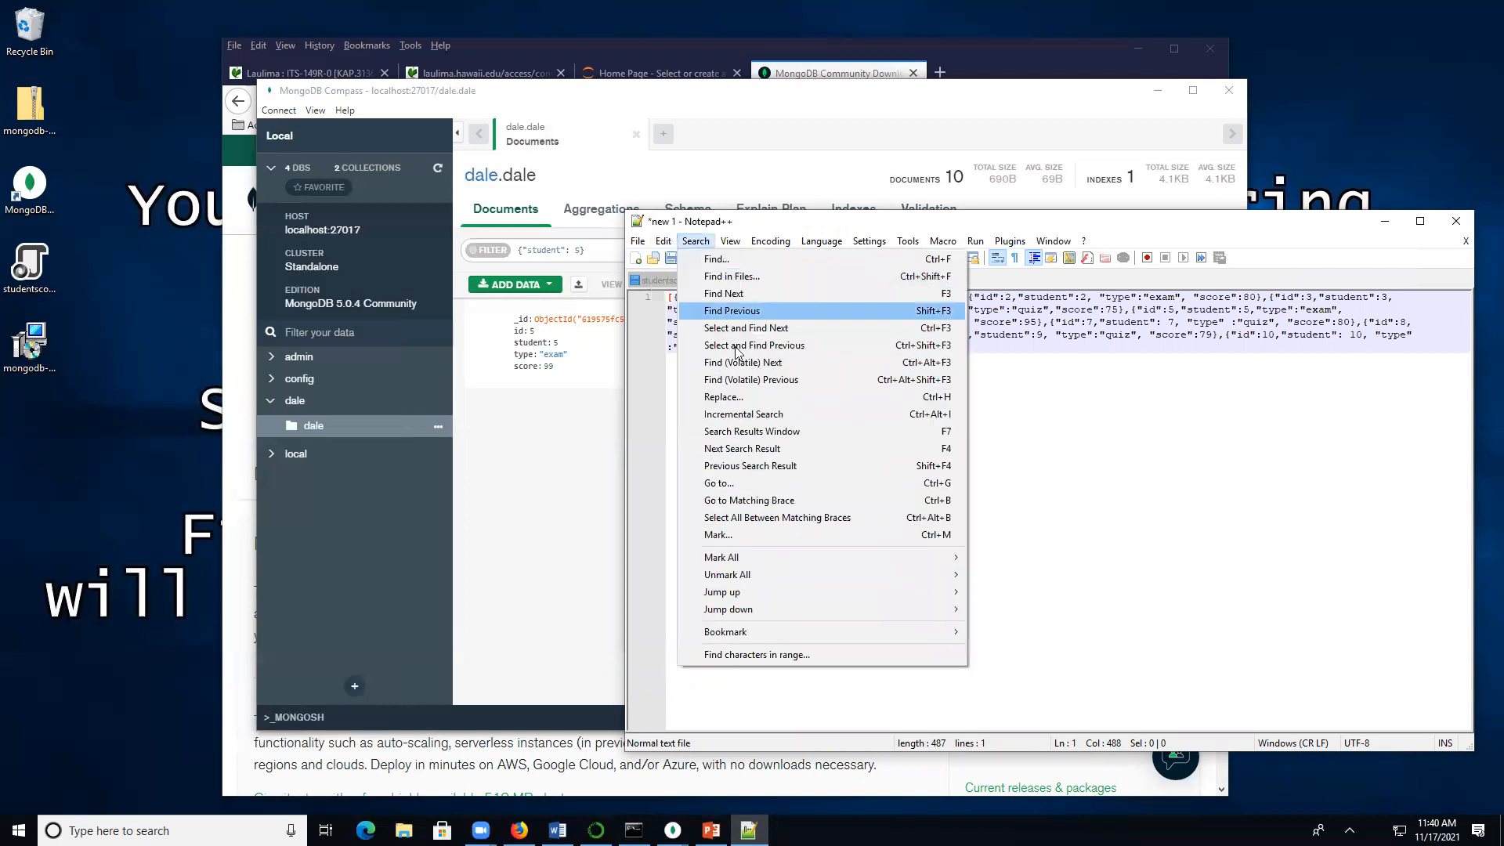
pyautogui.click(740, 395)
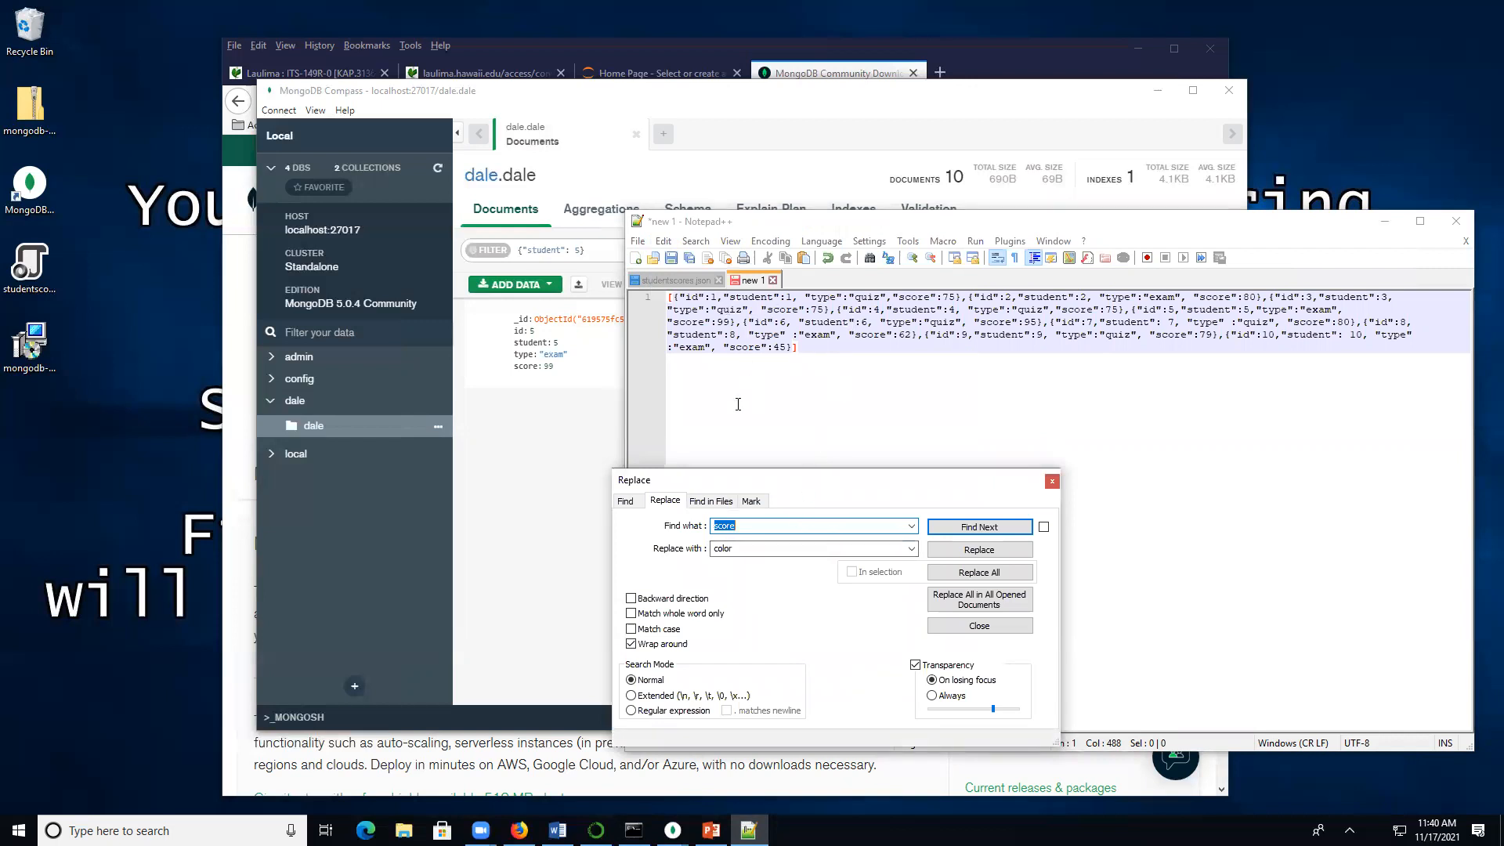
pyautogui.write('student')
pyautogui.click(759, 548)
pyautogui.write('car')
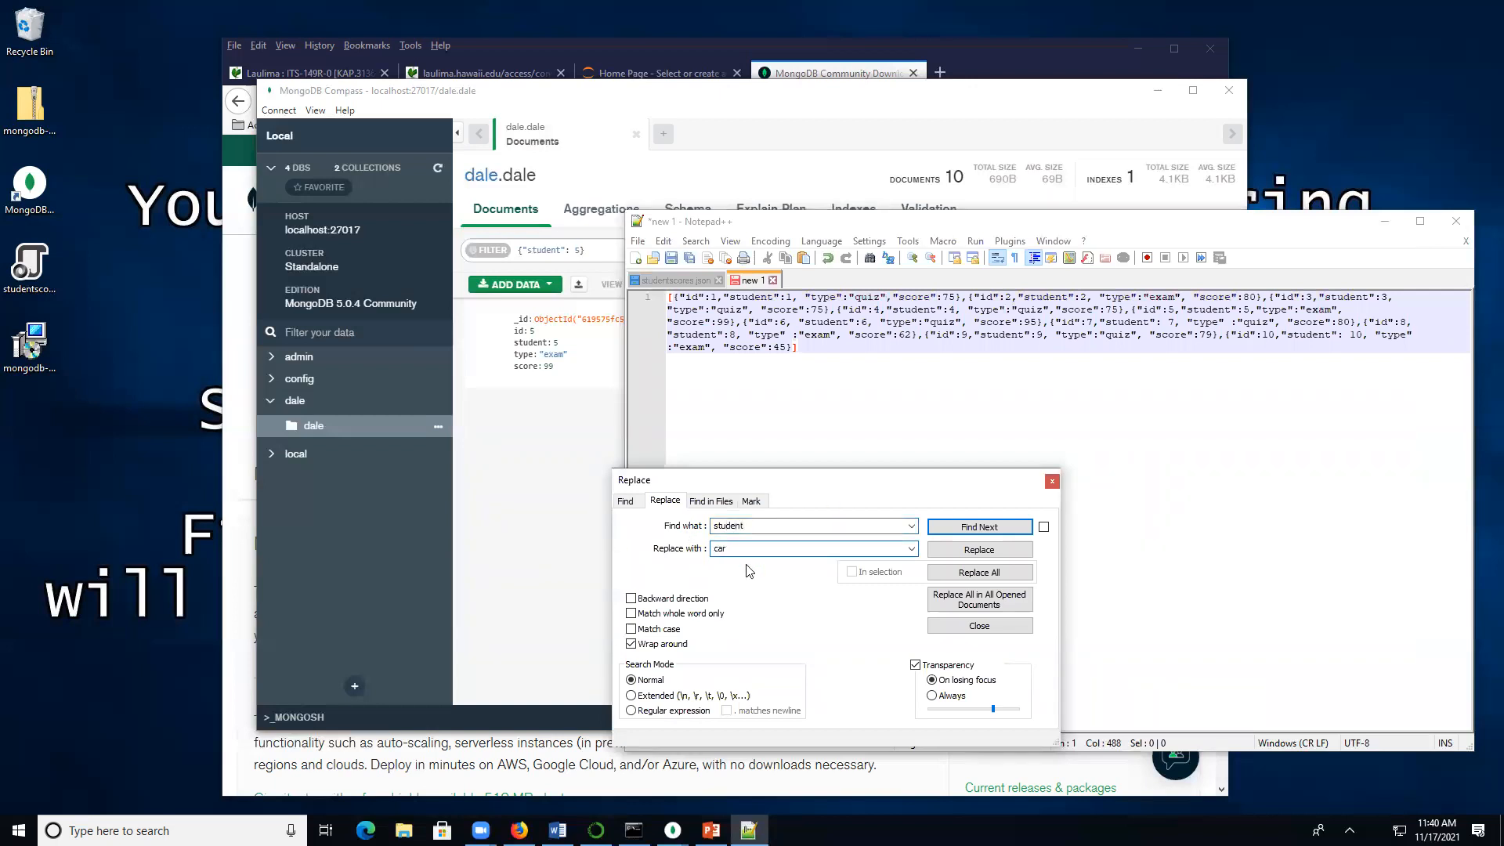
pyautogui.click(973, 572)
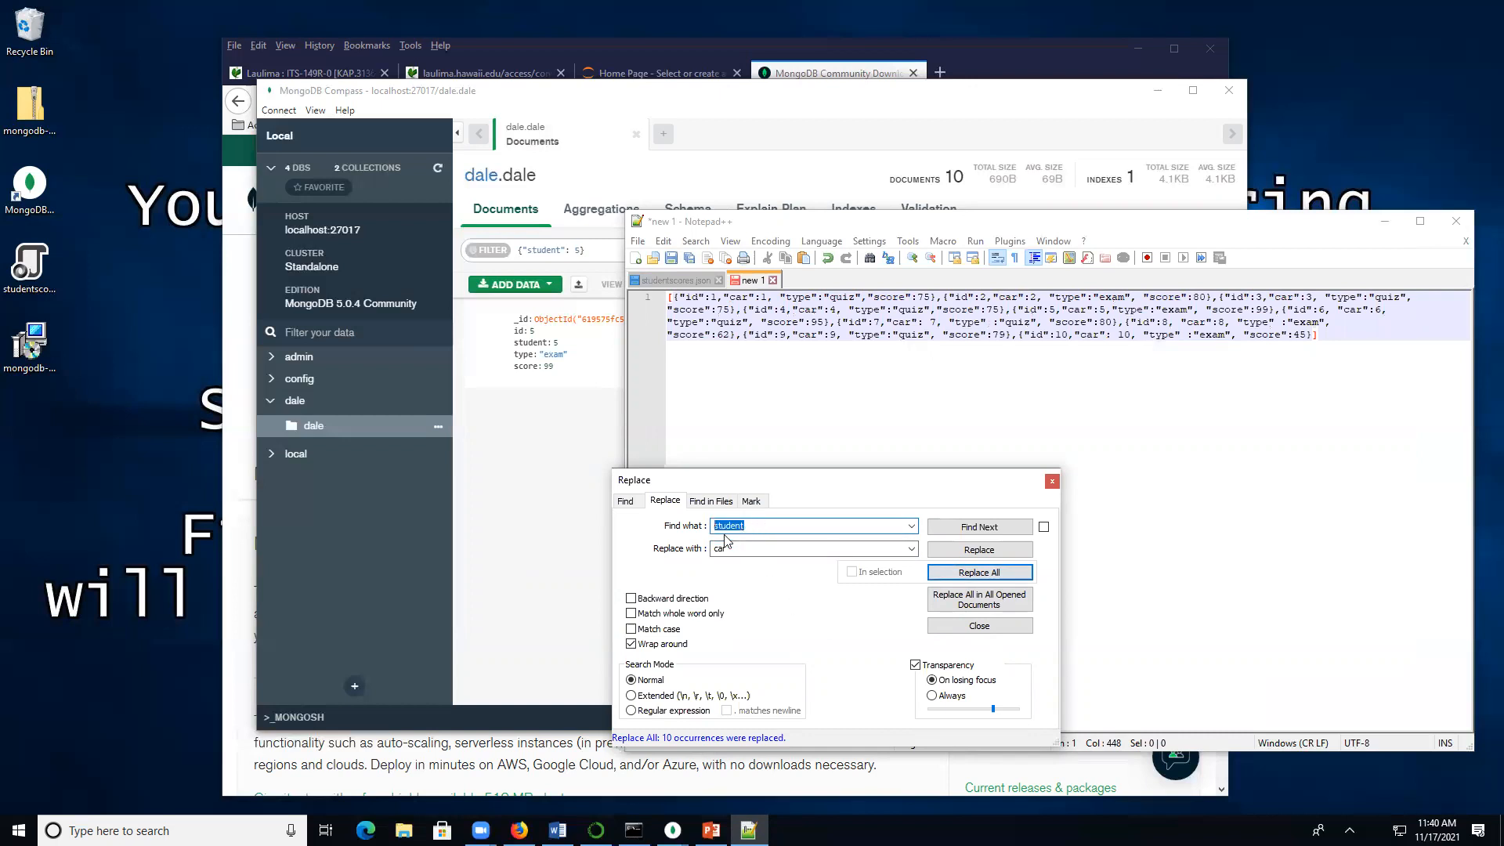
# Replace every occurrence of "type" with "make" in the new document
pyautogui.write('ty')
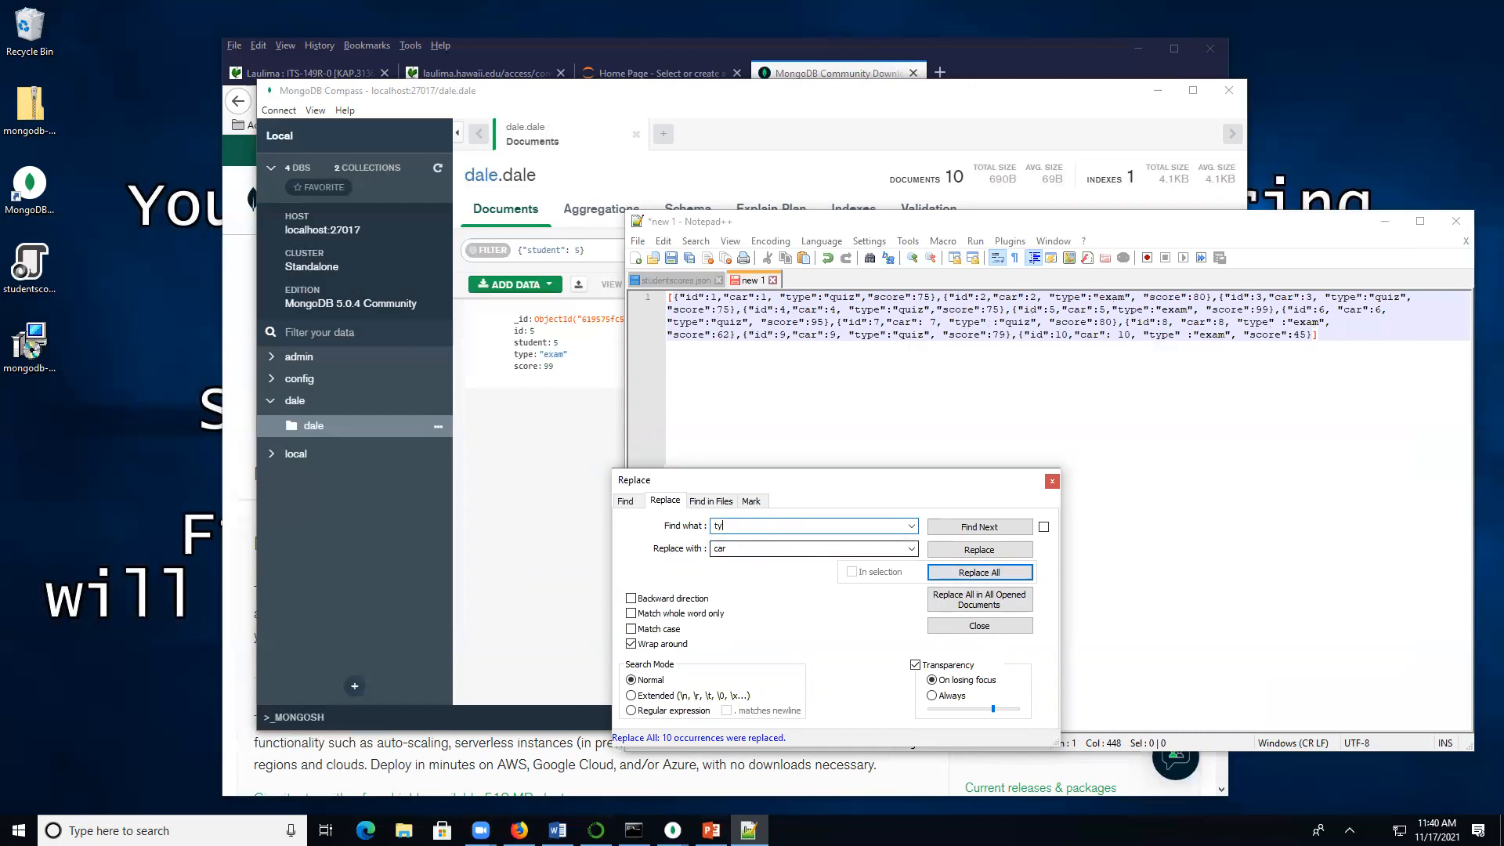
pyautogui.press('Tab')
pyautogui.write('amke')
pyautogui.press('BackSpace')
pyautogui.press('BackSpace')
pyautogui.write('make')
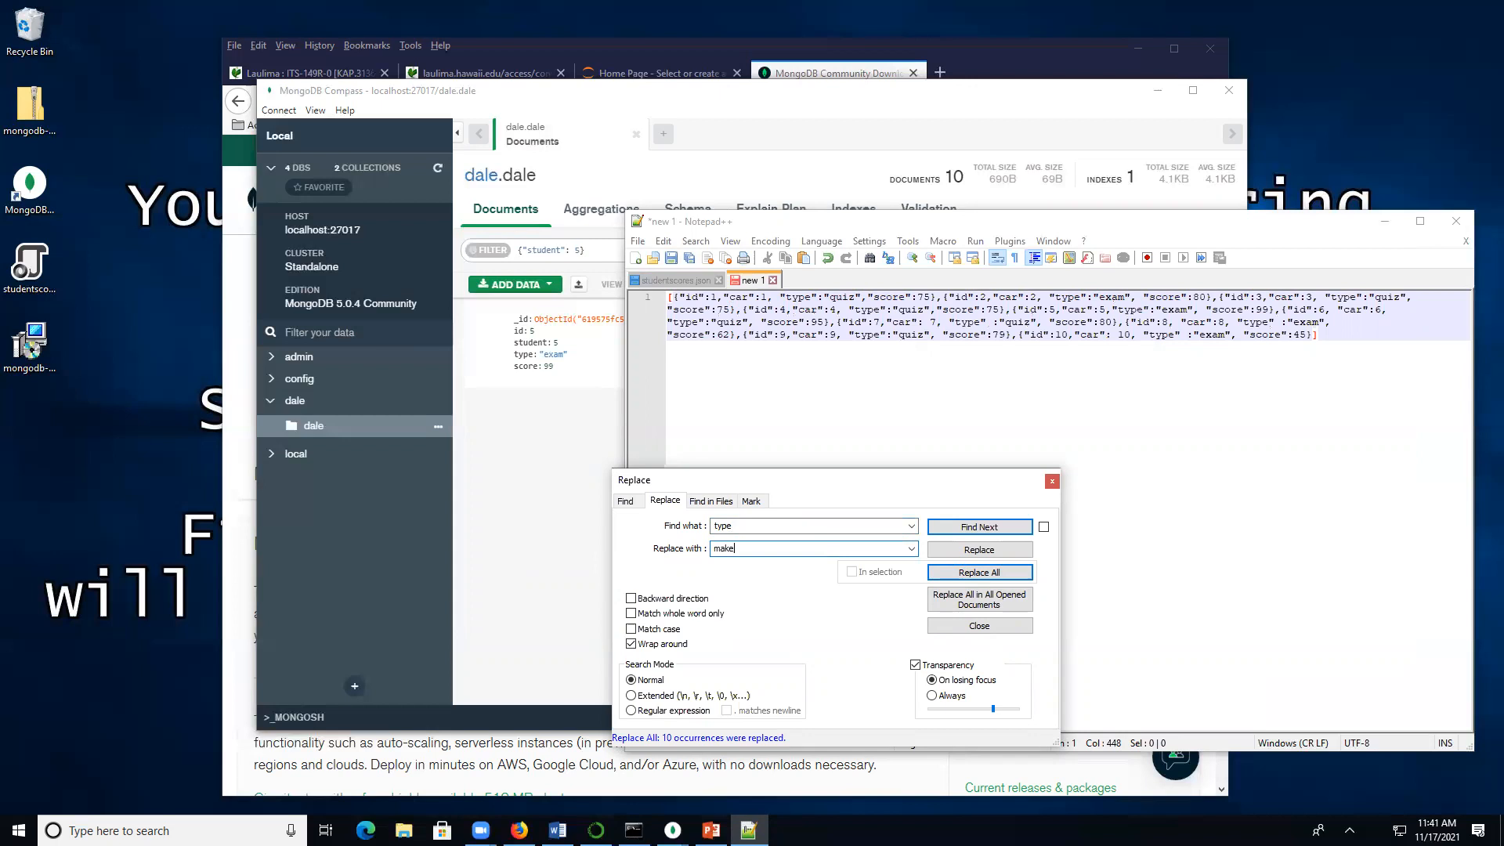
pyautogui.click(967, 572)
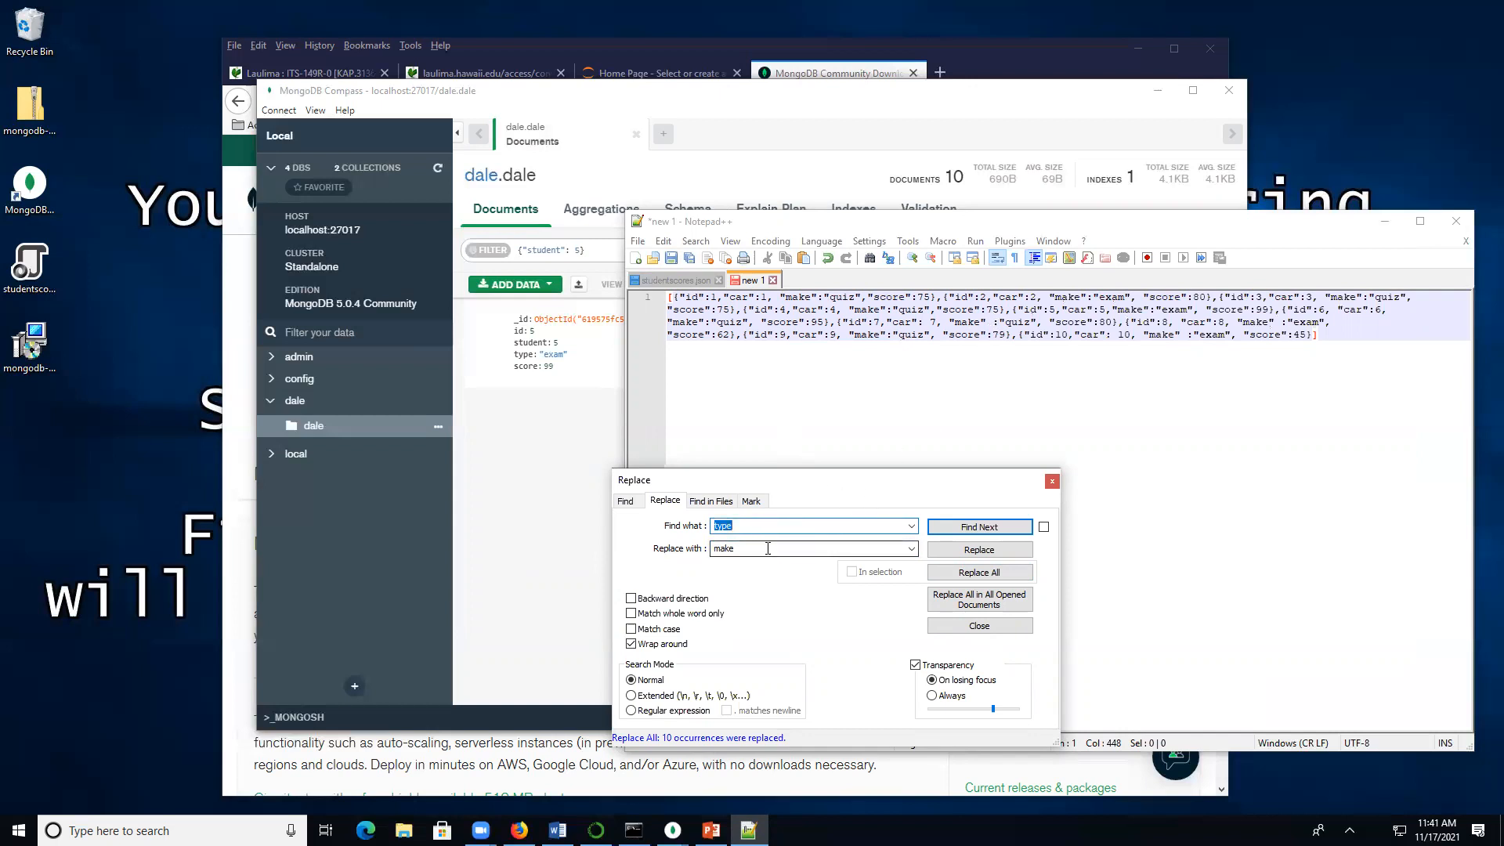
# Replace every occurrence of "score" with "color" in the new document and close the Replace dialog
pyautogui.write('score')
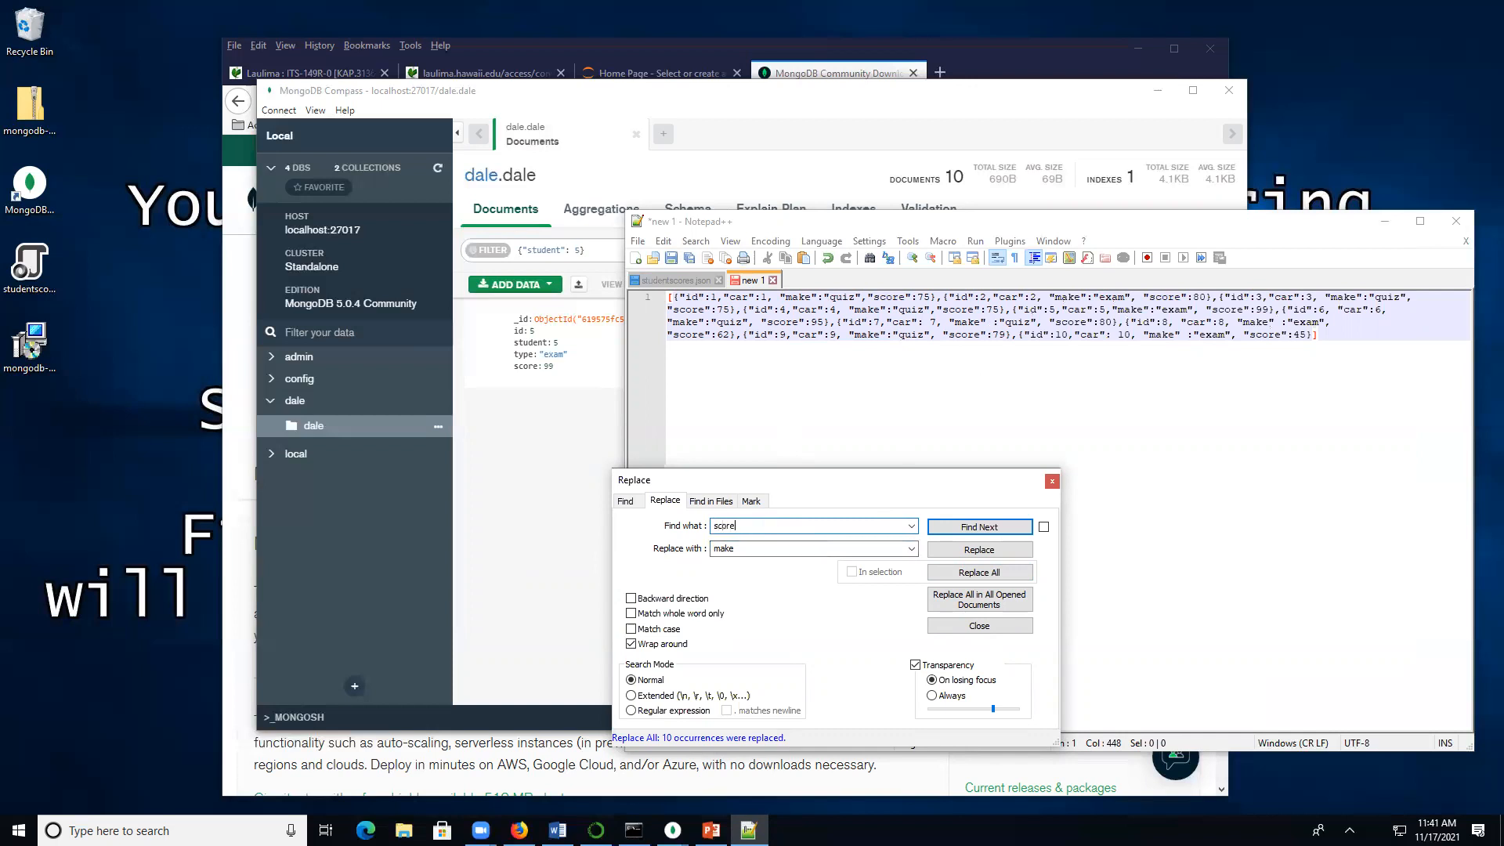
pyautogui.press('Tab')
pyautogui.write('color')
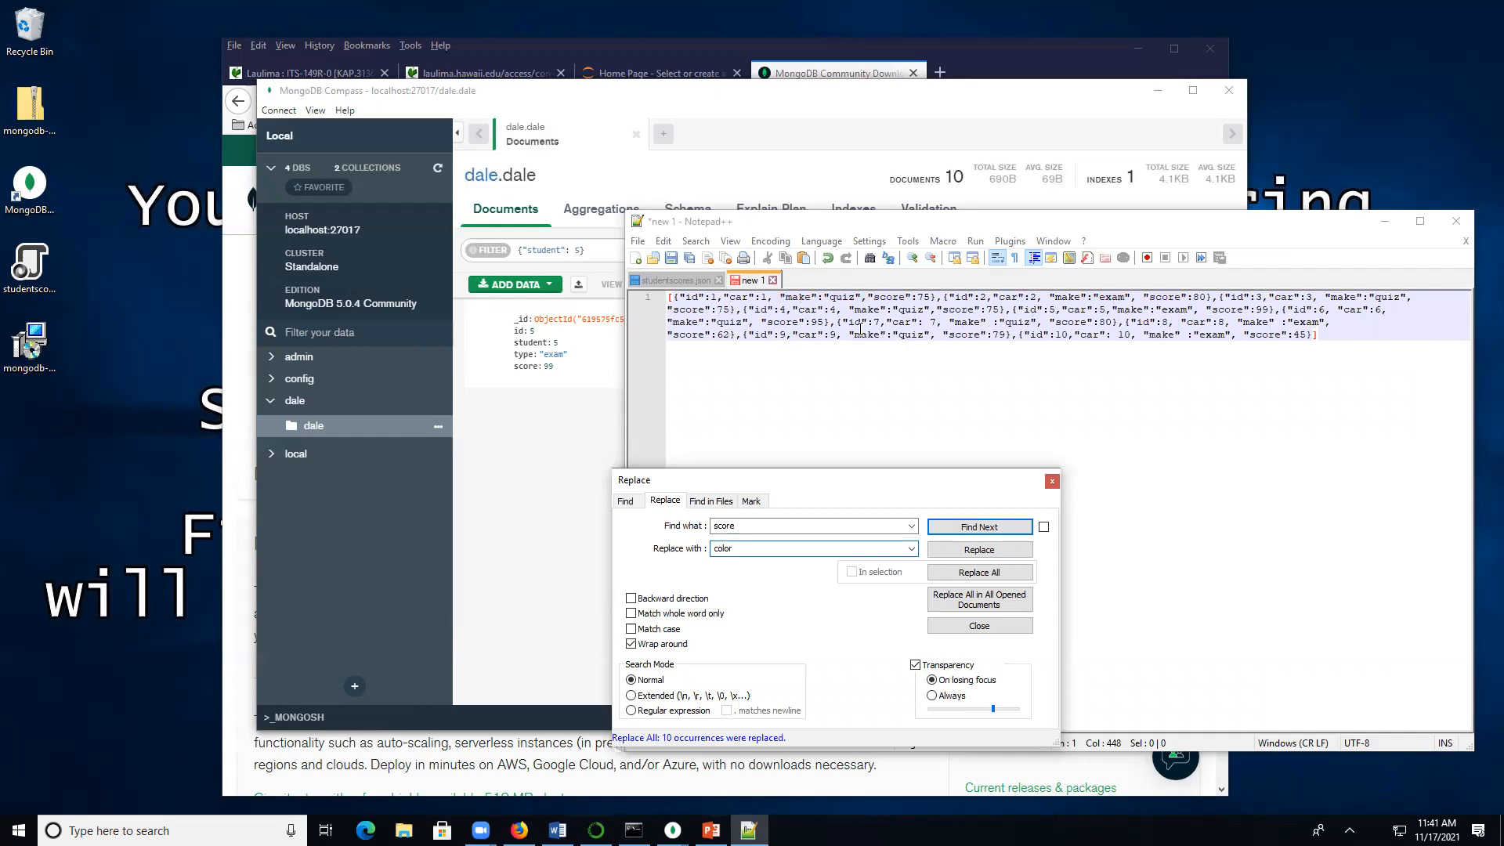
pyautogui.click(971, 600)
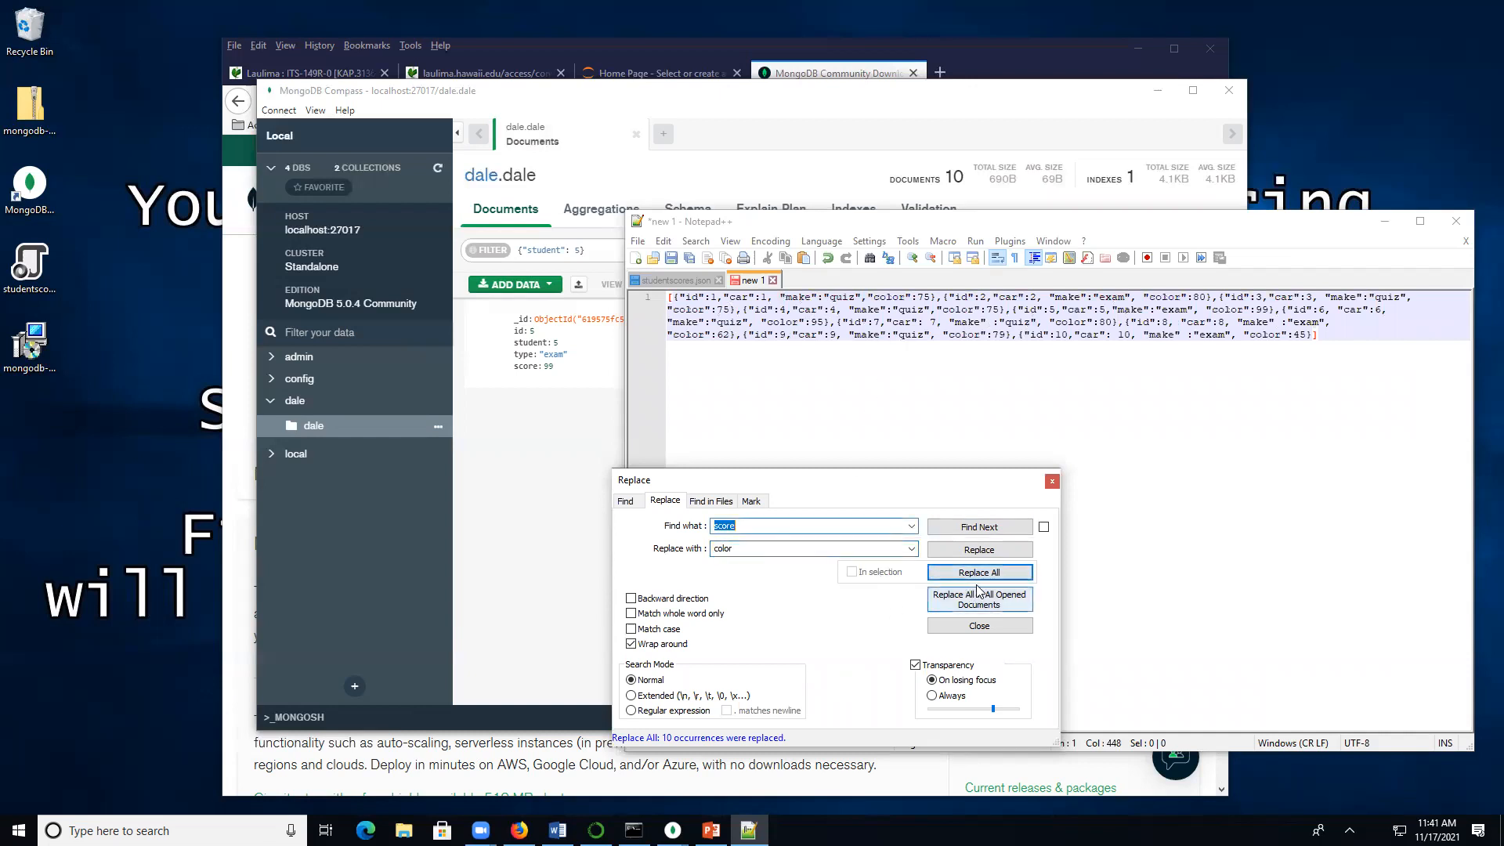
pyautogui.click(993, 622)
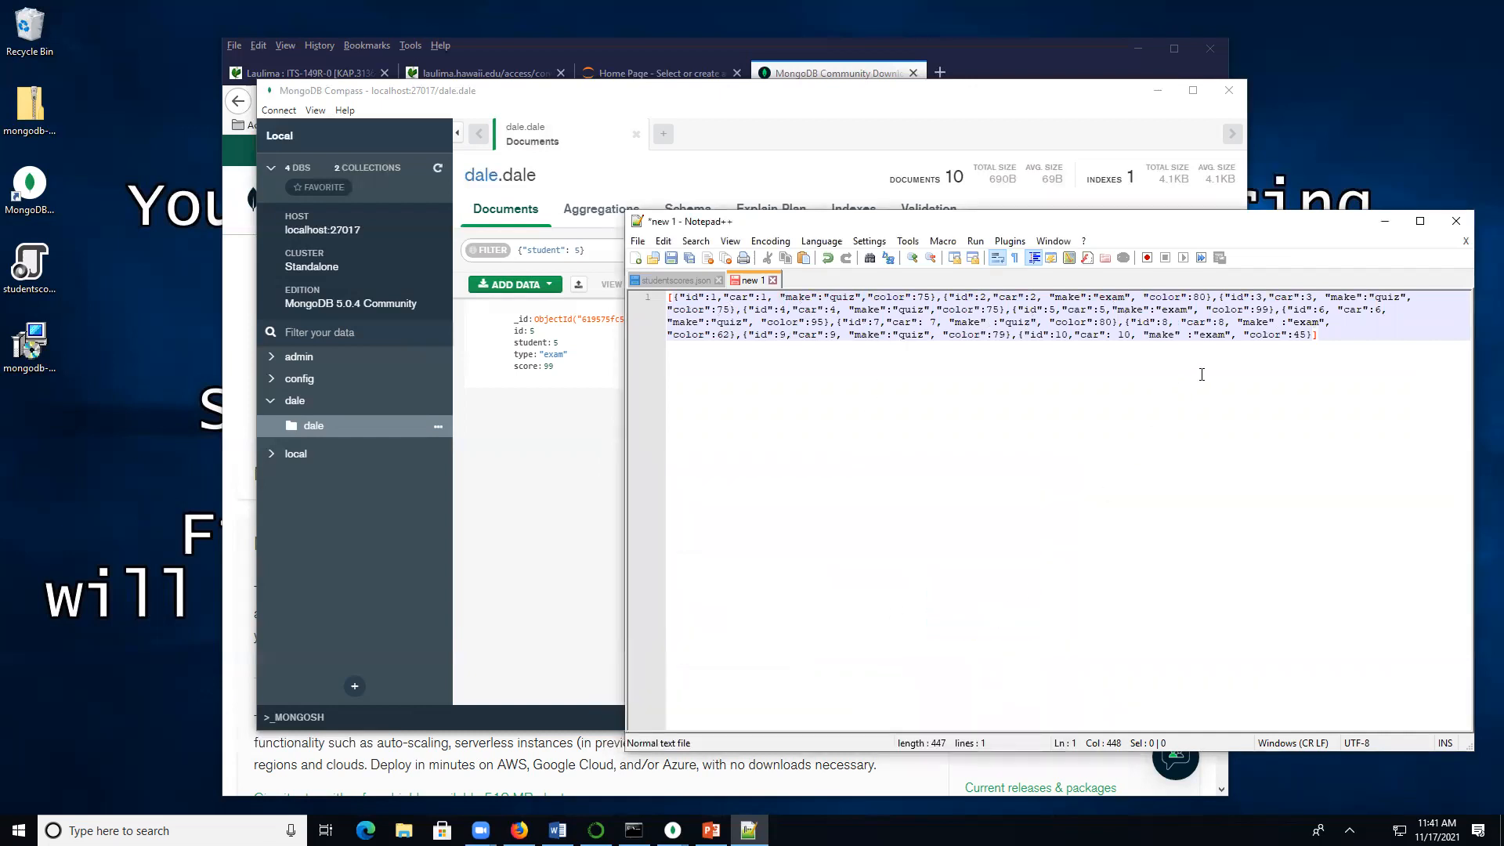
# Delete all records after the second one, keeping the closing brackets of the JSON array
pyautogui.moveTo(1211, 297); pyautogui.dragTo(1309, 338)
pyautogui.press('Delete')
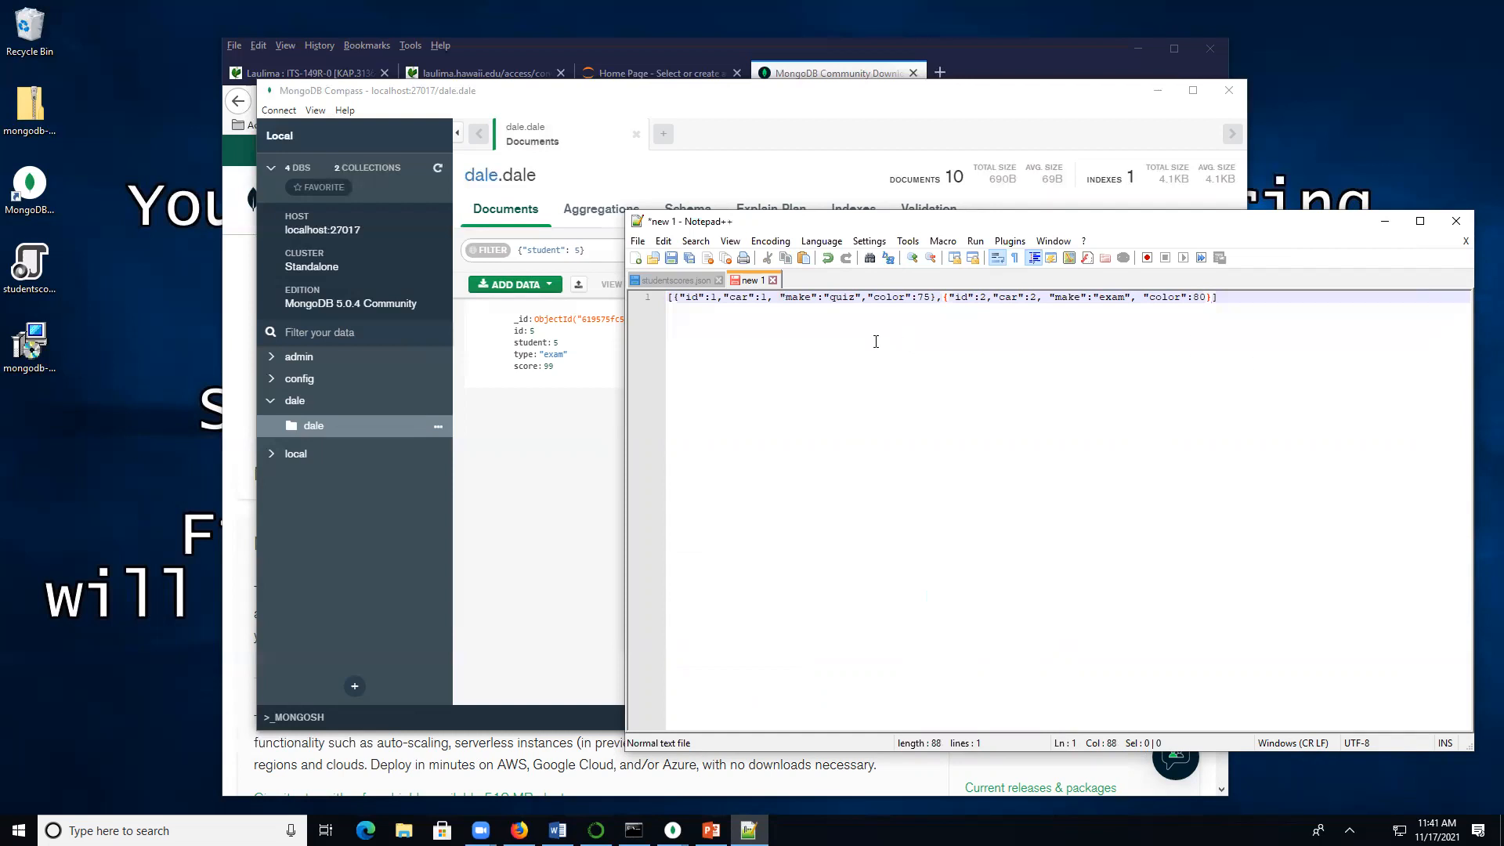
pyautogui.click(675, 301)
pyautogui.click(1224, 305)
# Set the first record's make to "honda" and its color to "red"
pyautogui.click(835, 298)
pyautogui.press('BackSpace')
pyautogui.write('ho')
pyautogui.press('Delete')
pyautogui.press('Delete')
pyautogui.press('Delete')
pyautogui.write('nda')
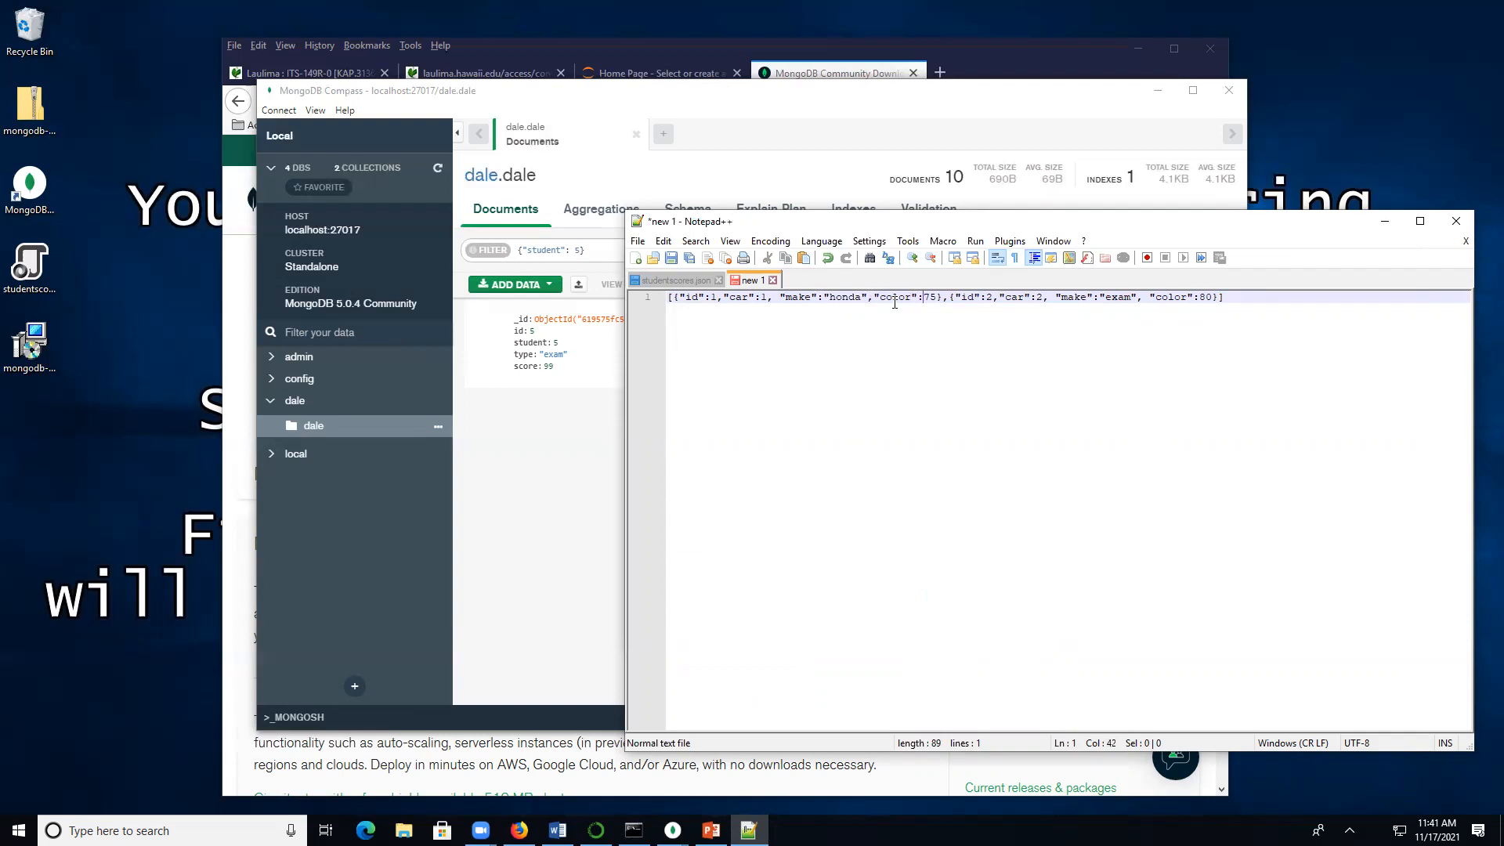
pyautogui.write('"red')
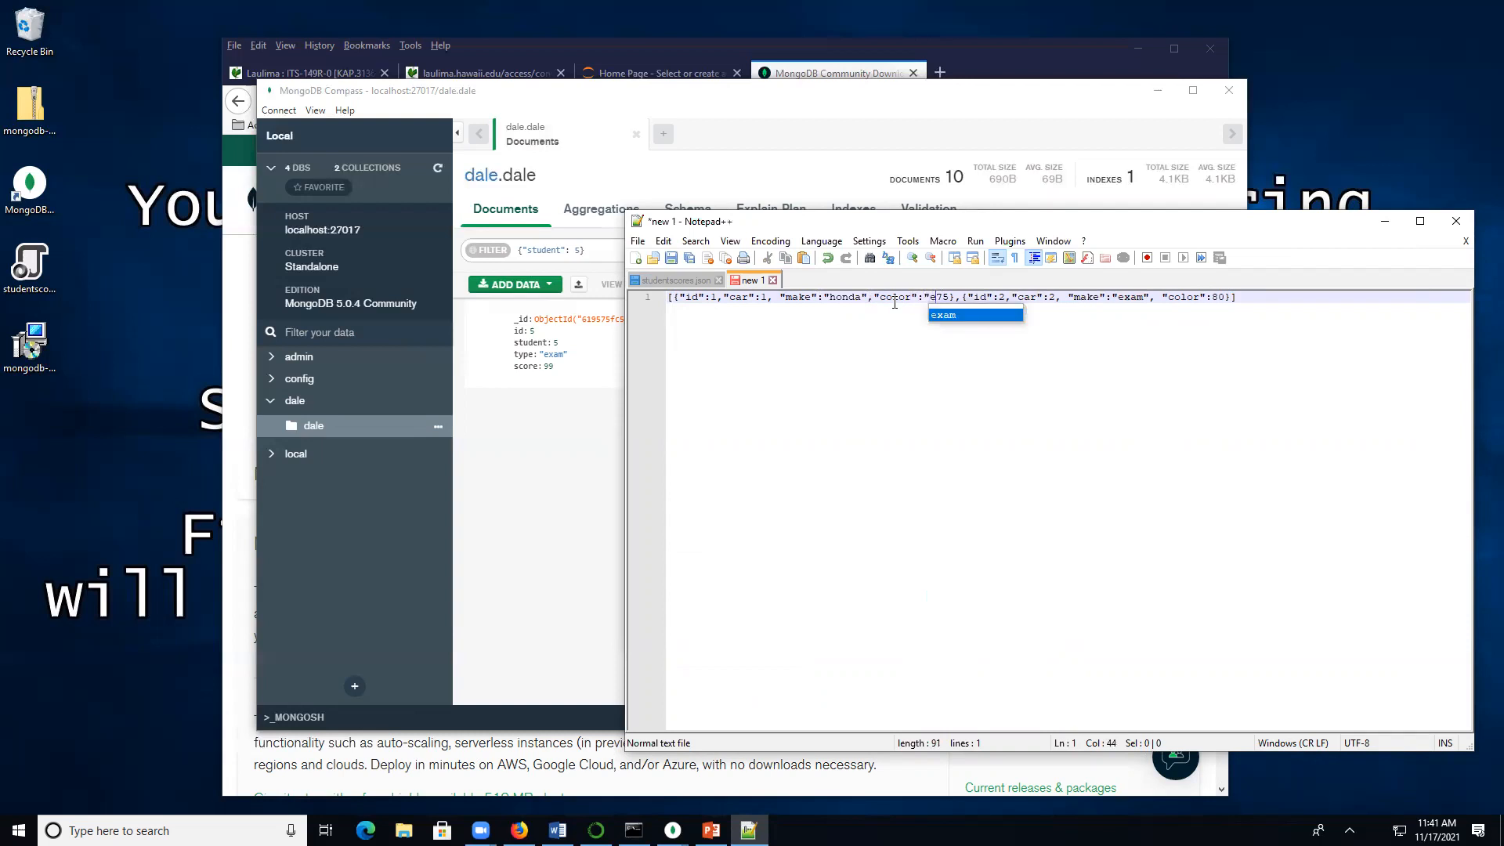
pyautogui.press('Delete')
pyautogui.press('Delete')
pyautogui.write('"')
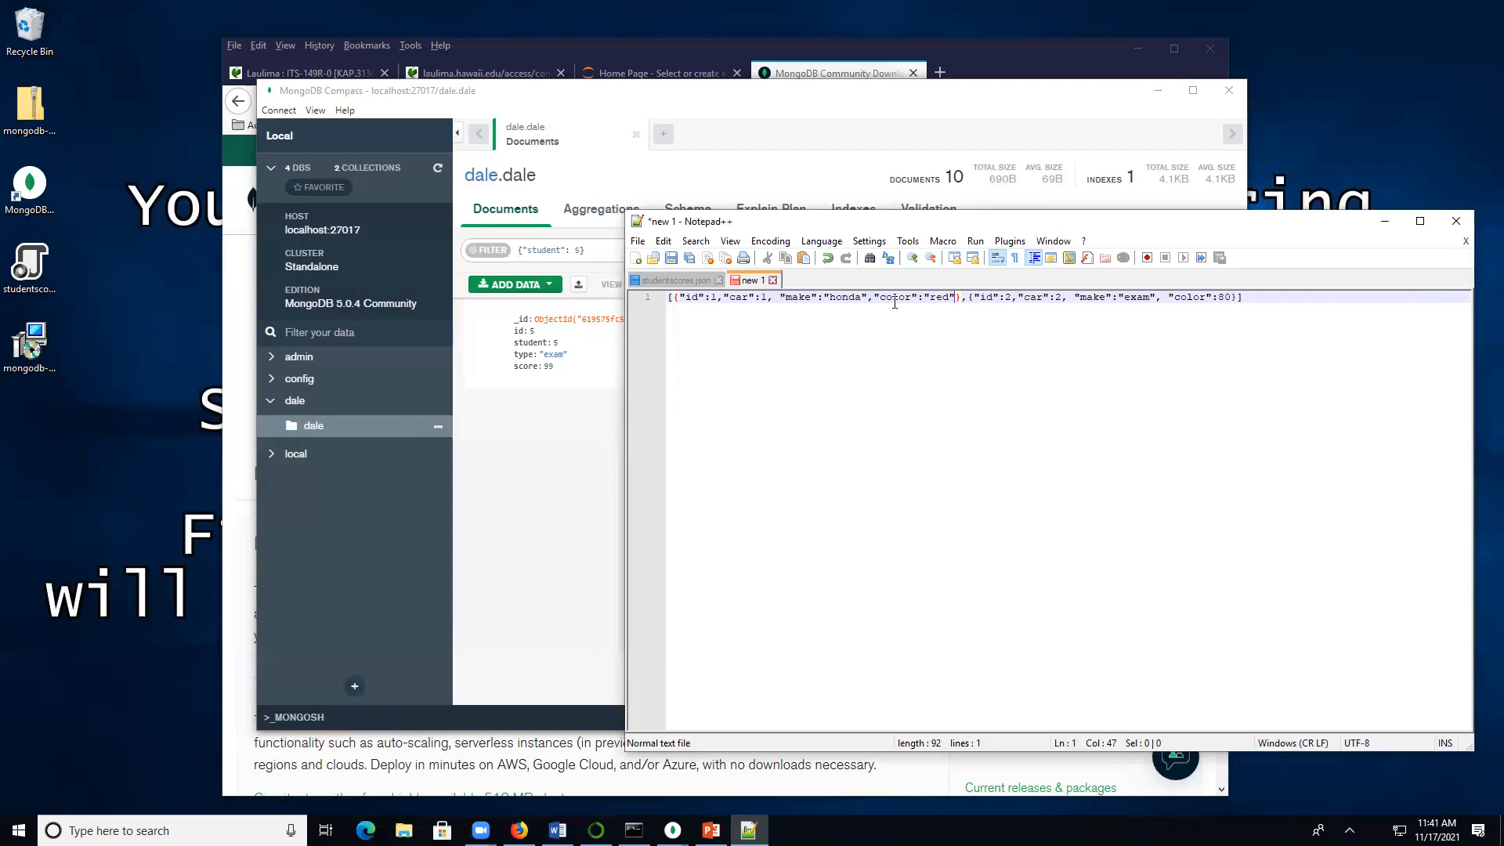
# Set the second record's make to "toyota" and its color to "blue"
pyautogui.press('Right')
pyautogui.press('Right')
pyautogui.press('Right')
pyautogui.press('Right')
pyautogui.press('Right')
pyautogui.press('Right')
pyautogui.press('Right')
pyautogui.press('Right')
pyautogui.press('Right')
pyautogui.press('BackSpace')
pyautogui.write('w')
pyautogui.press('BackSpace')
pyautogui.write('2')
pyautogui.press('Right')
pyautogui.press('Right')
pyautogui.press('Right')
pyautogui.press('Right')
pyautogui.press('Right')
pyautogui.write('toyota')
pyautogui.press('Delete')
pyautogui.press('Delete')
pyautogui.press('Delete')
pyautogui.press('Delete')
pyautogui.write('"blue"')
pyautogui.press('Delete')
pyautogui.press('Delete')
# Save the document on the Desktop as car.json with the JSON file type
pyautogui.click(637, 241)
pyautogui.click(689, 379)
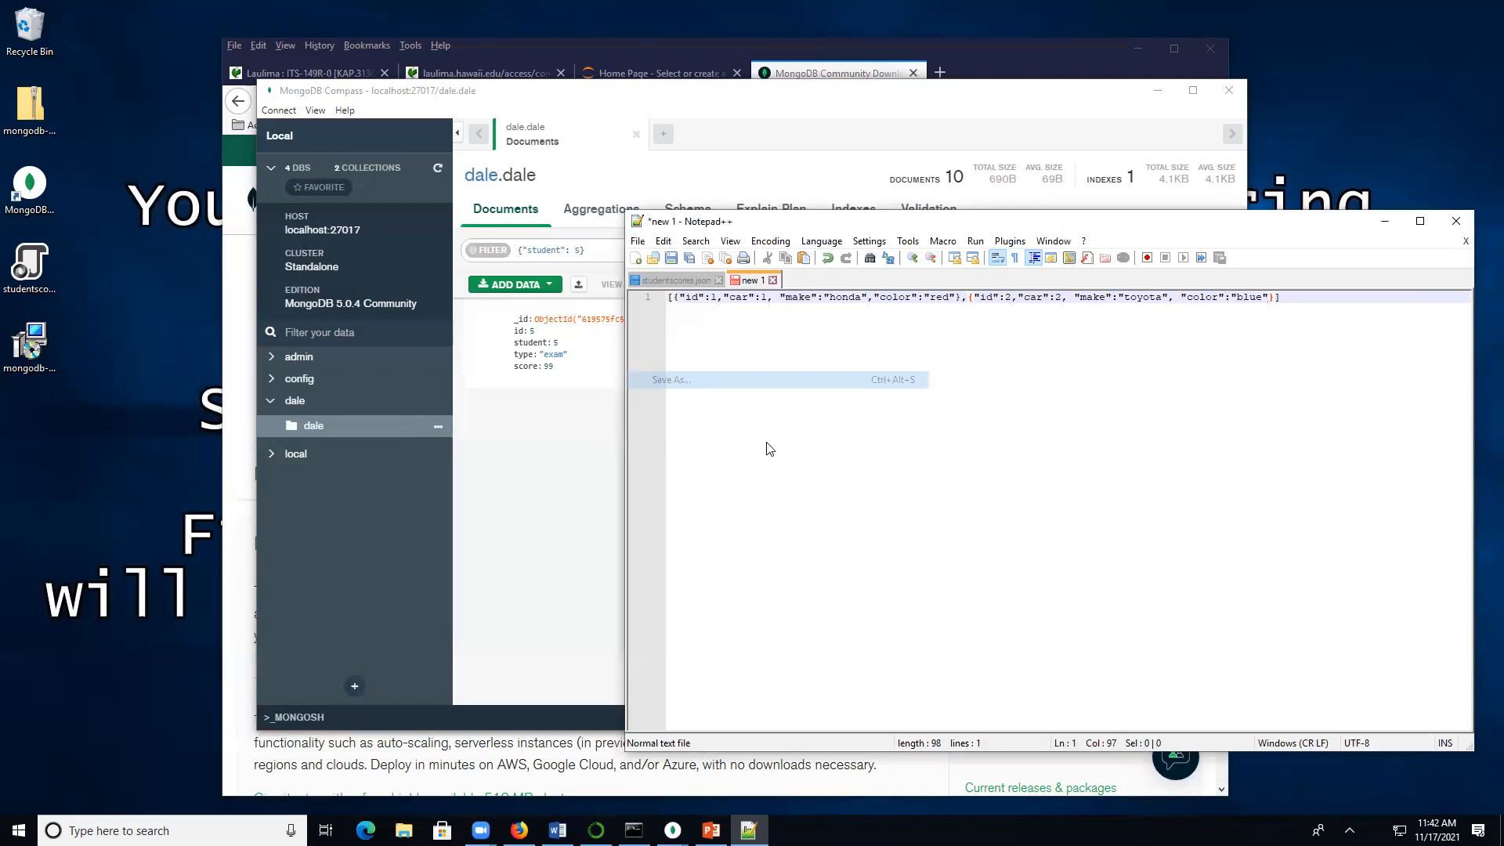
pyautogui.write('car')
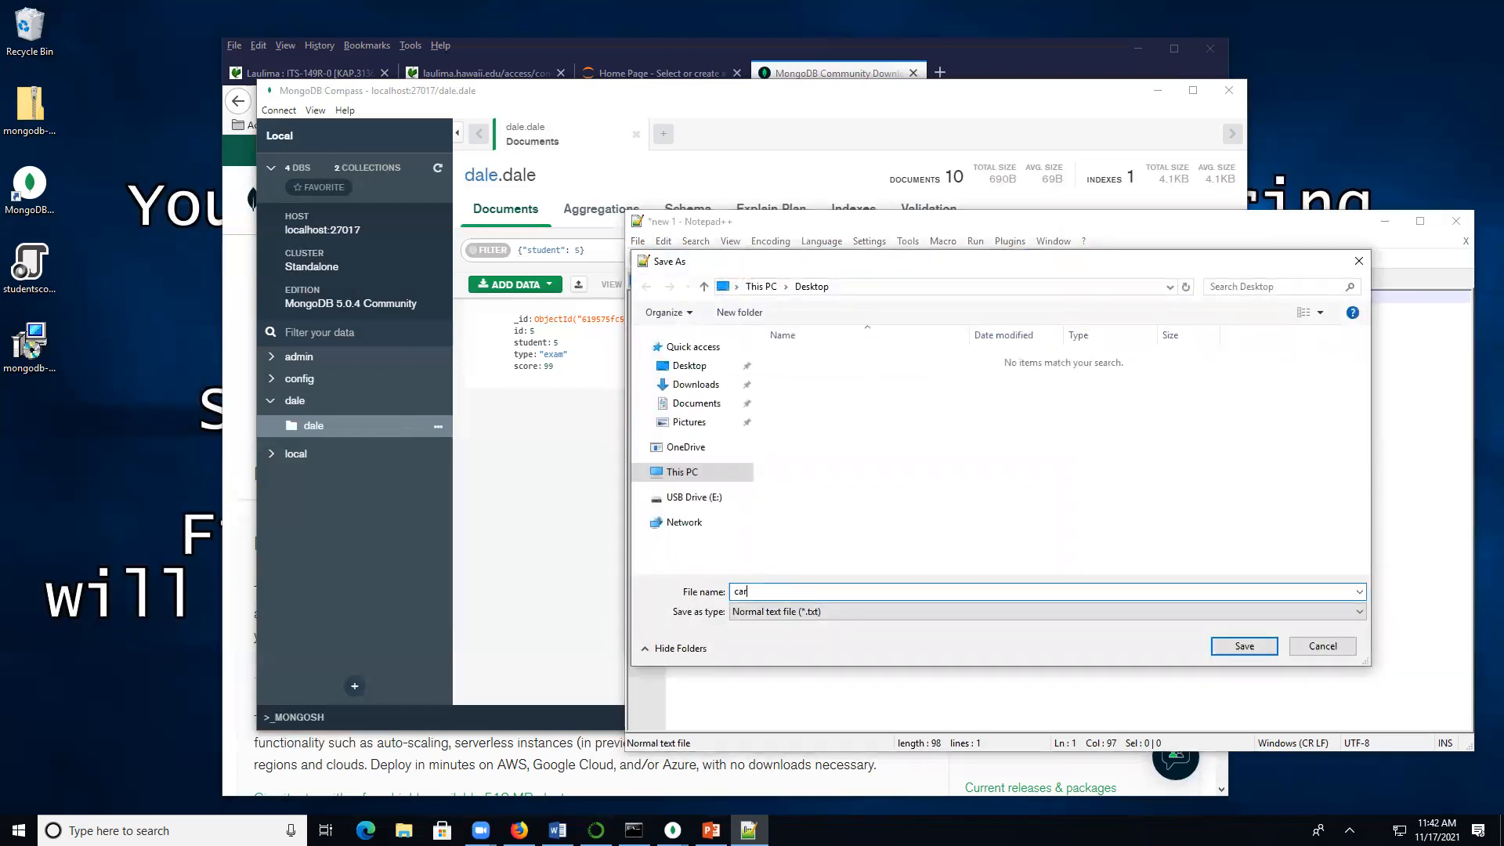
pyautogui.click(803, 615)
pyautogui.scroll(-3, 817, 541)
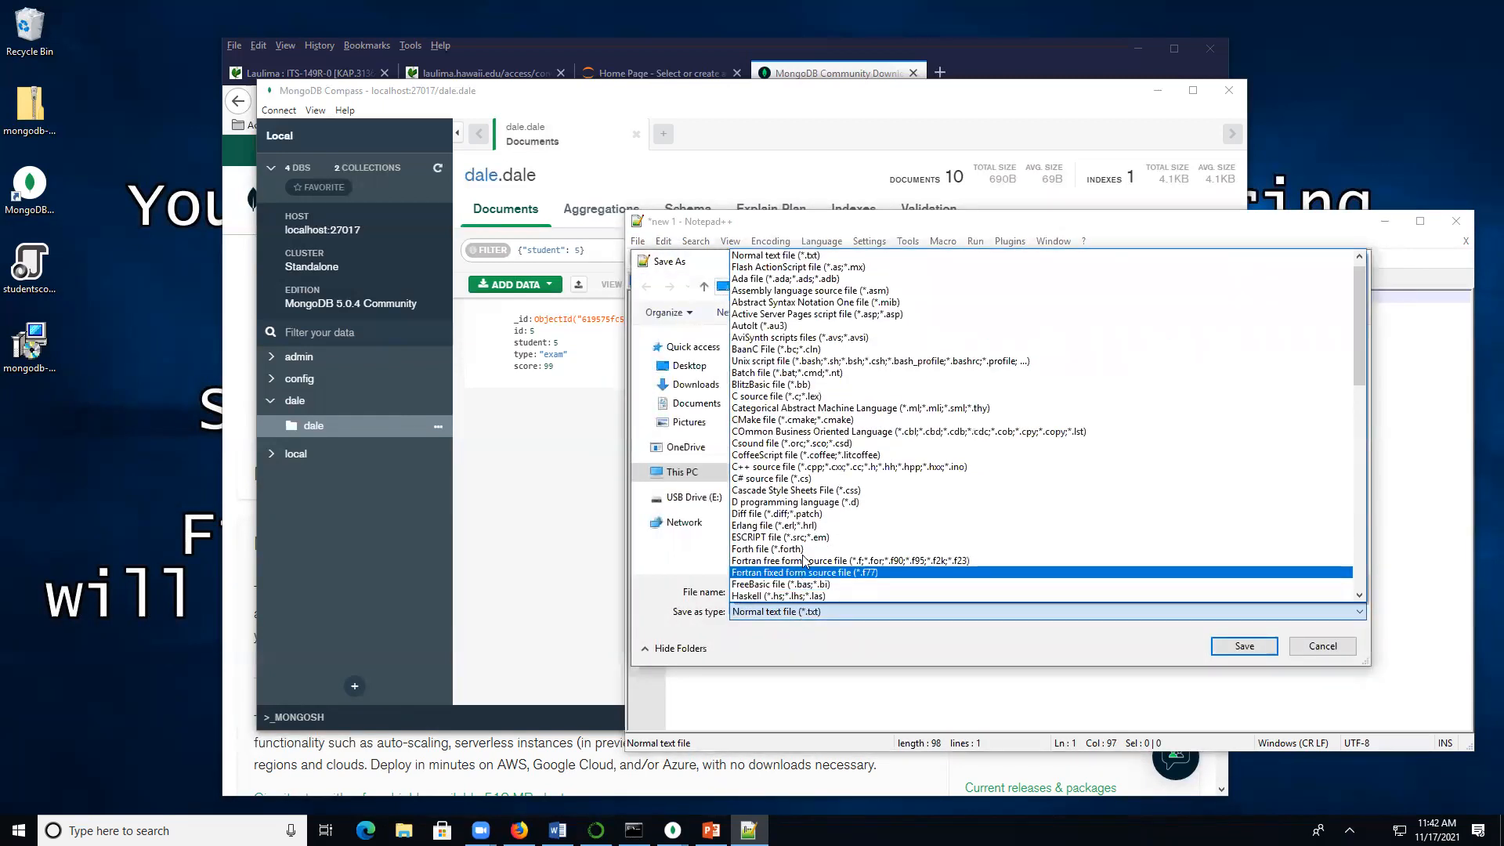
pyautogui.scroll(-2, 822, 540)
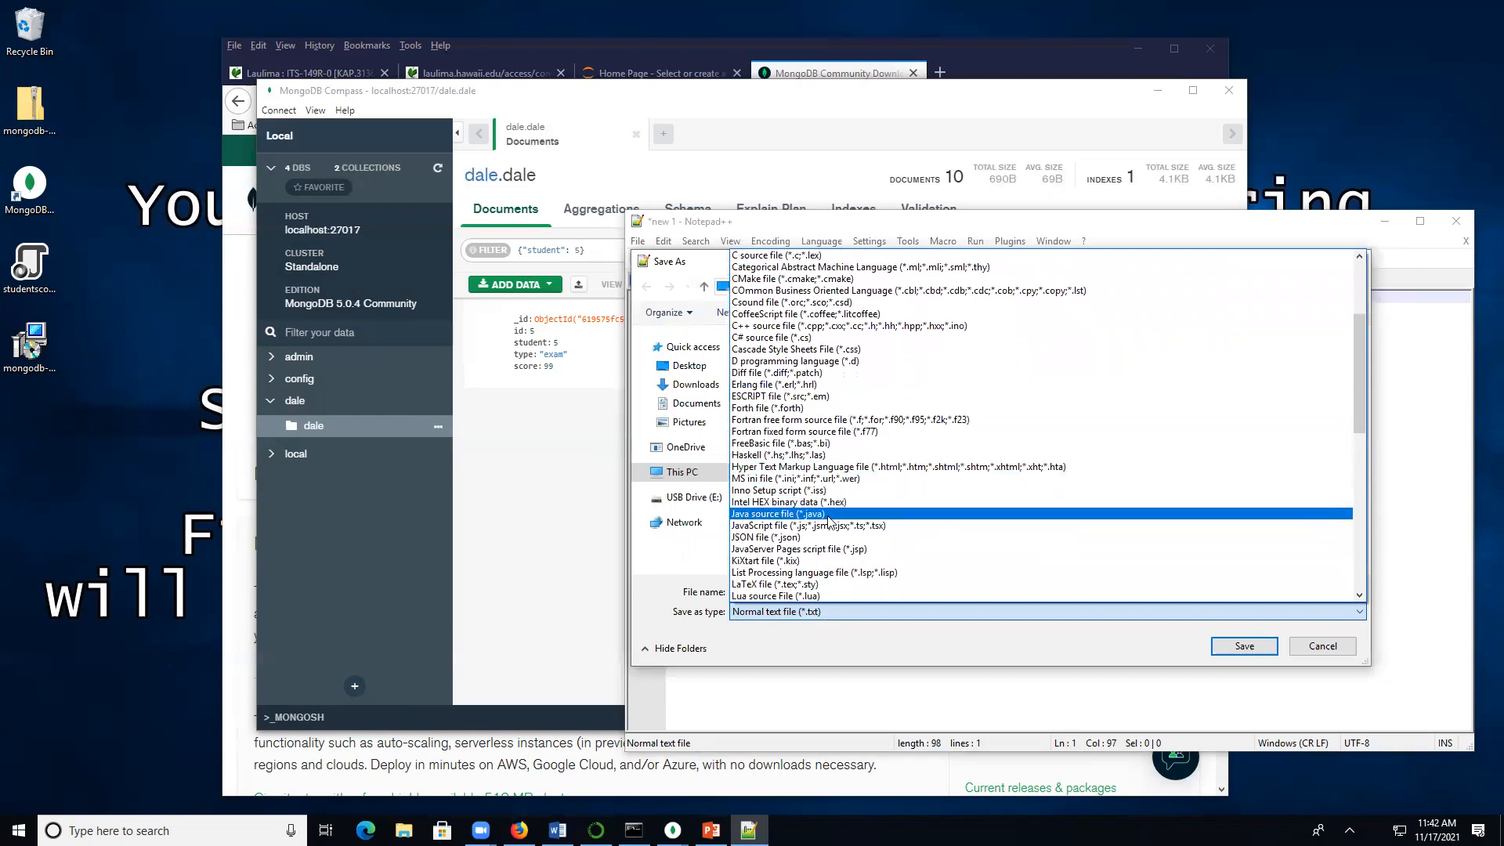
pyautogui.click(826, 540)
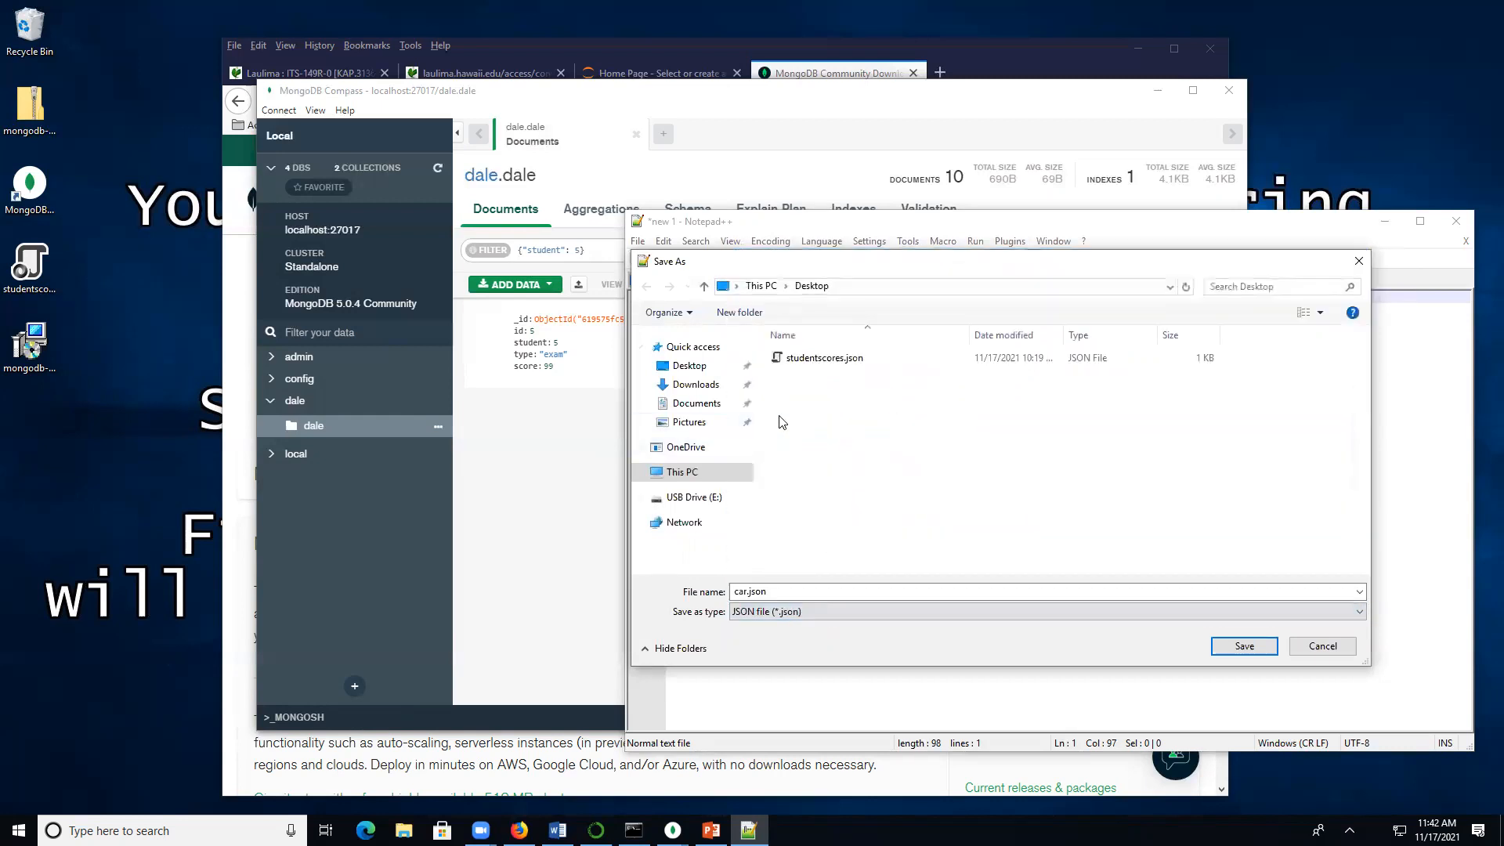
pyautogui.click(1244, 646)
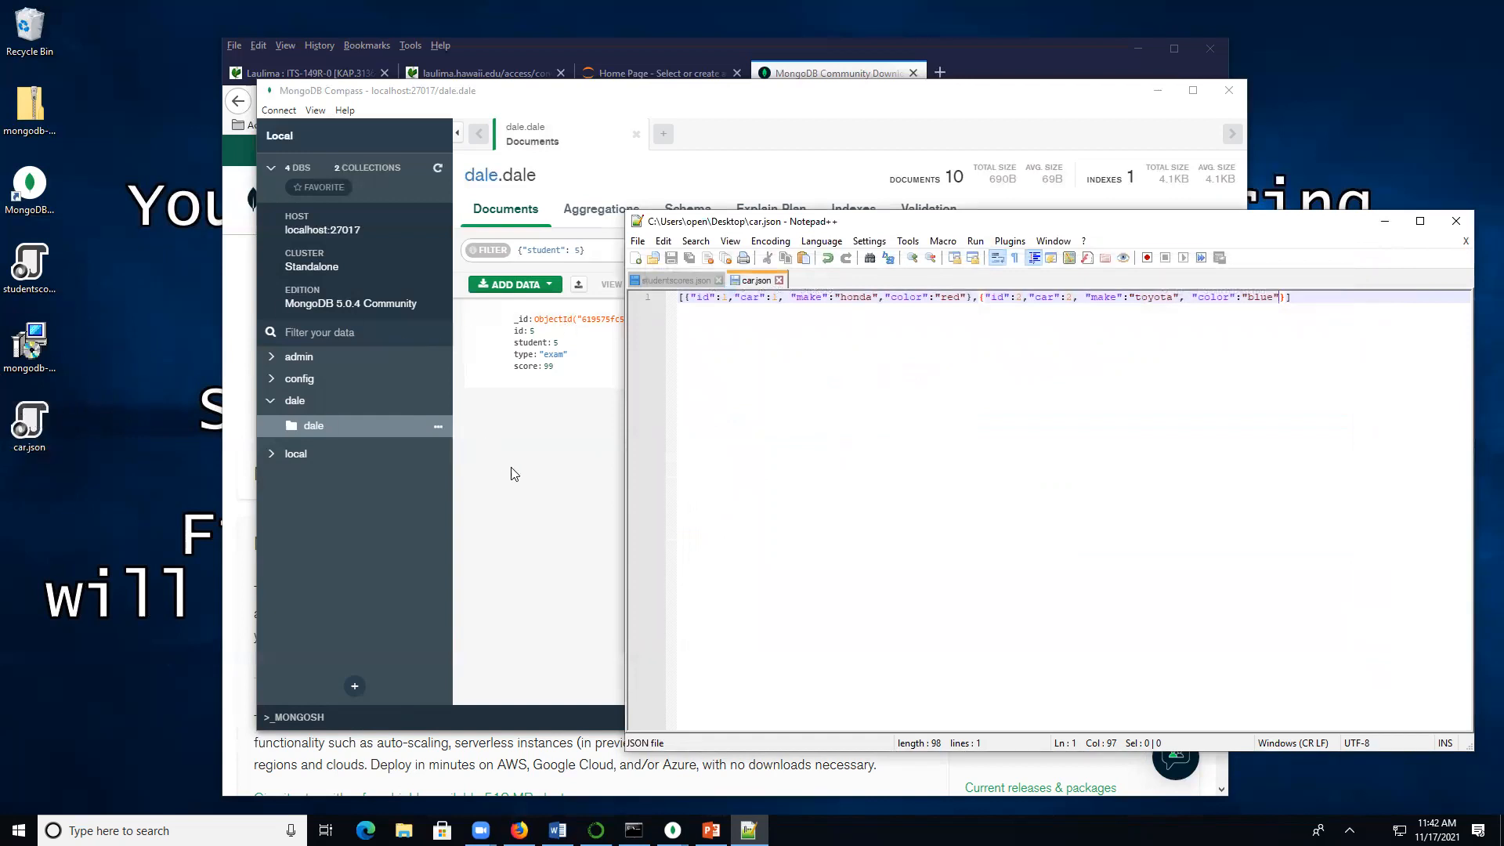
# Switch to MongoDB Compass and create a database named car with a collection named car
pyautogui.click(536, 521)
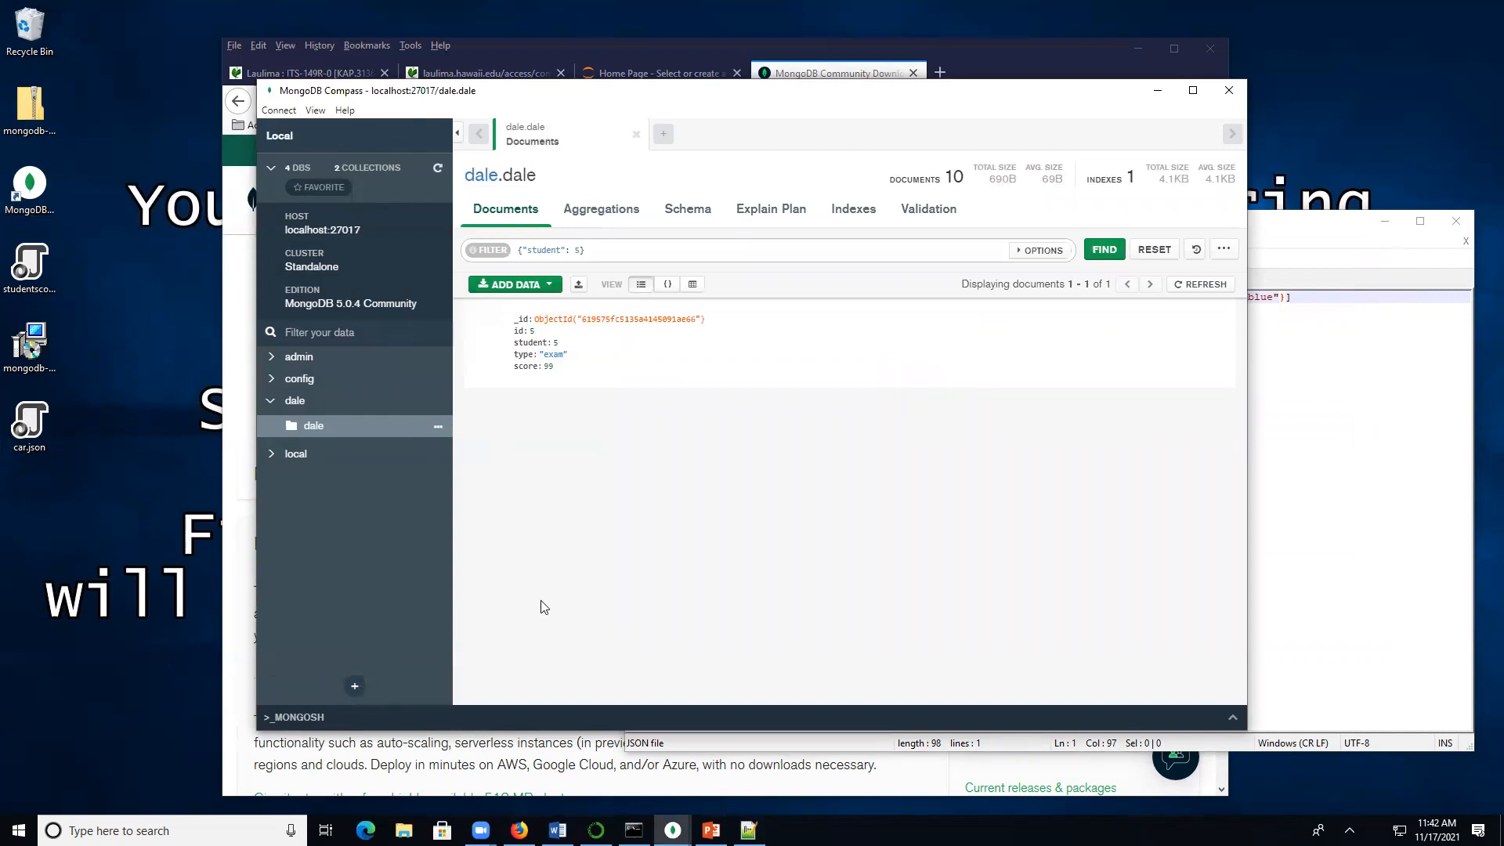
pyautogui.click(351, 688)
pyautogui.write('car')
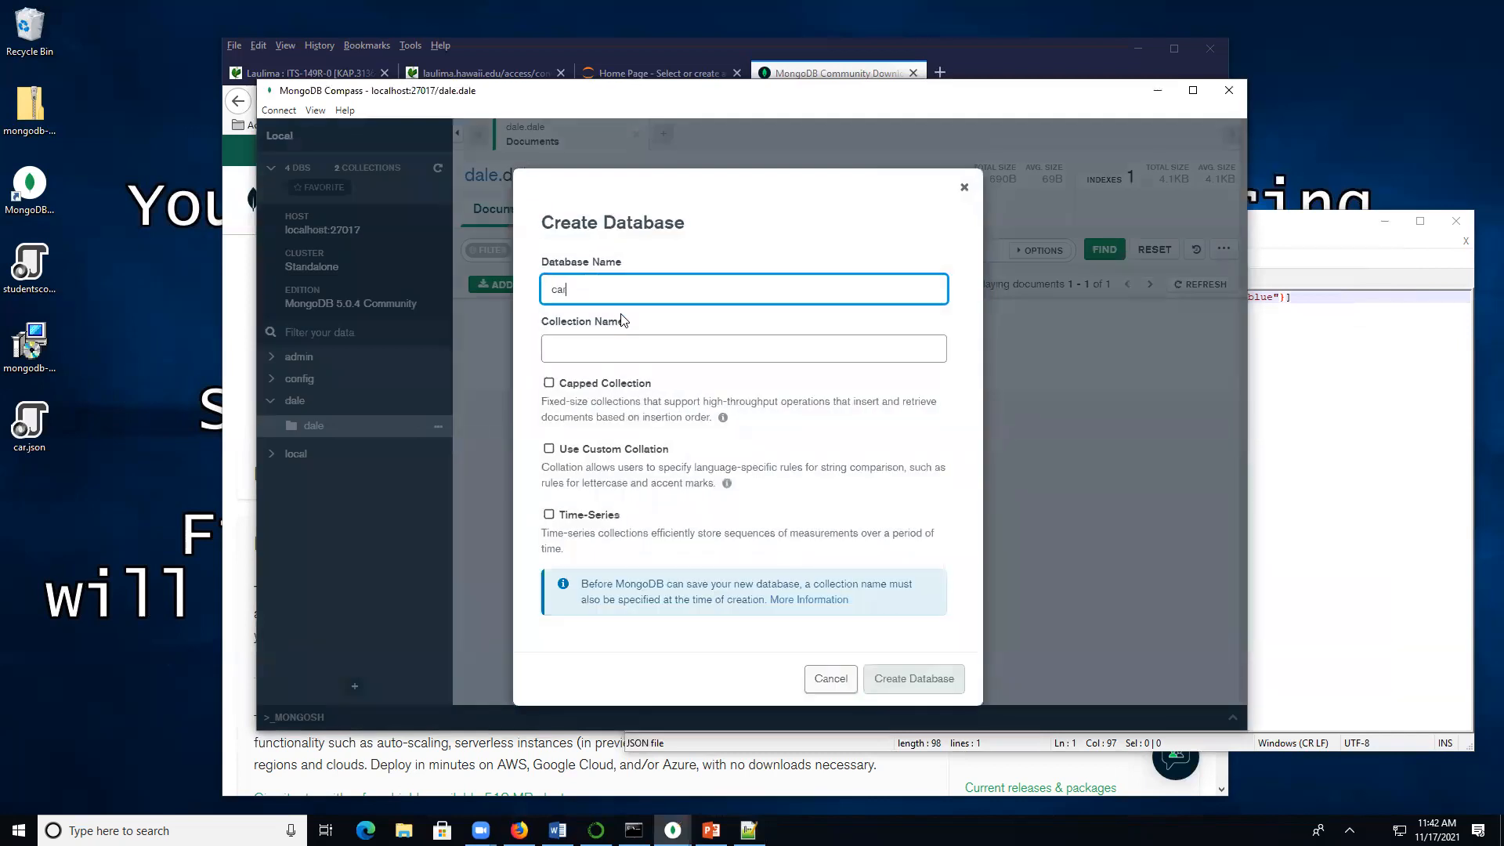
pyautogui.click(575, 350)
pyautogui.write('car')
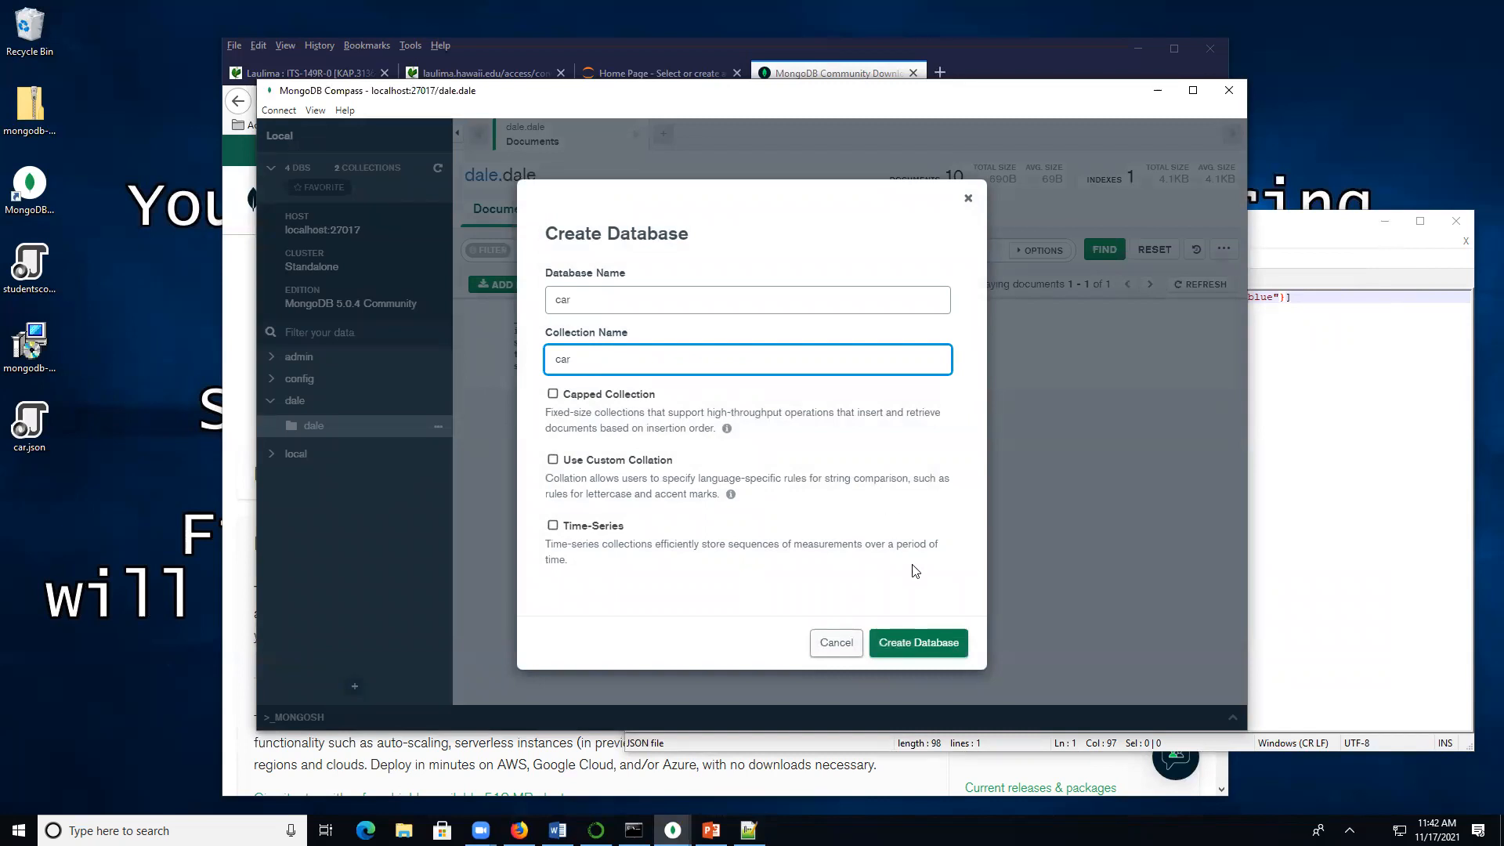
pyautogui.click(916, 641)
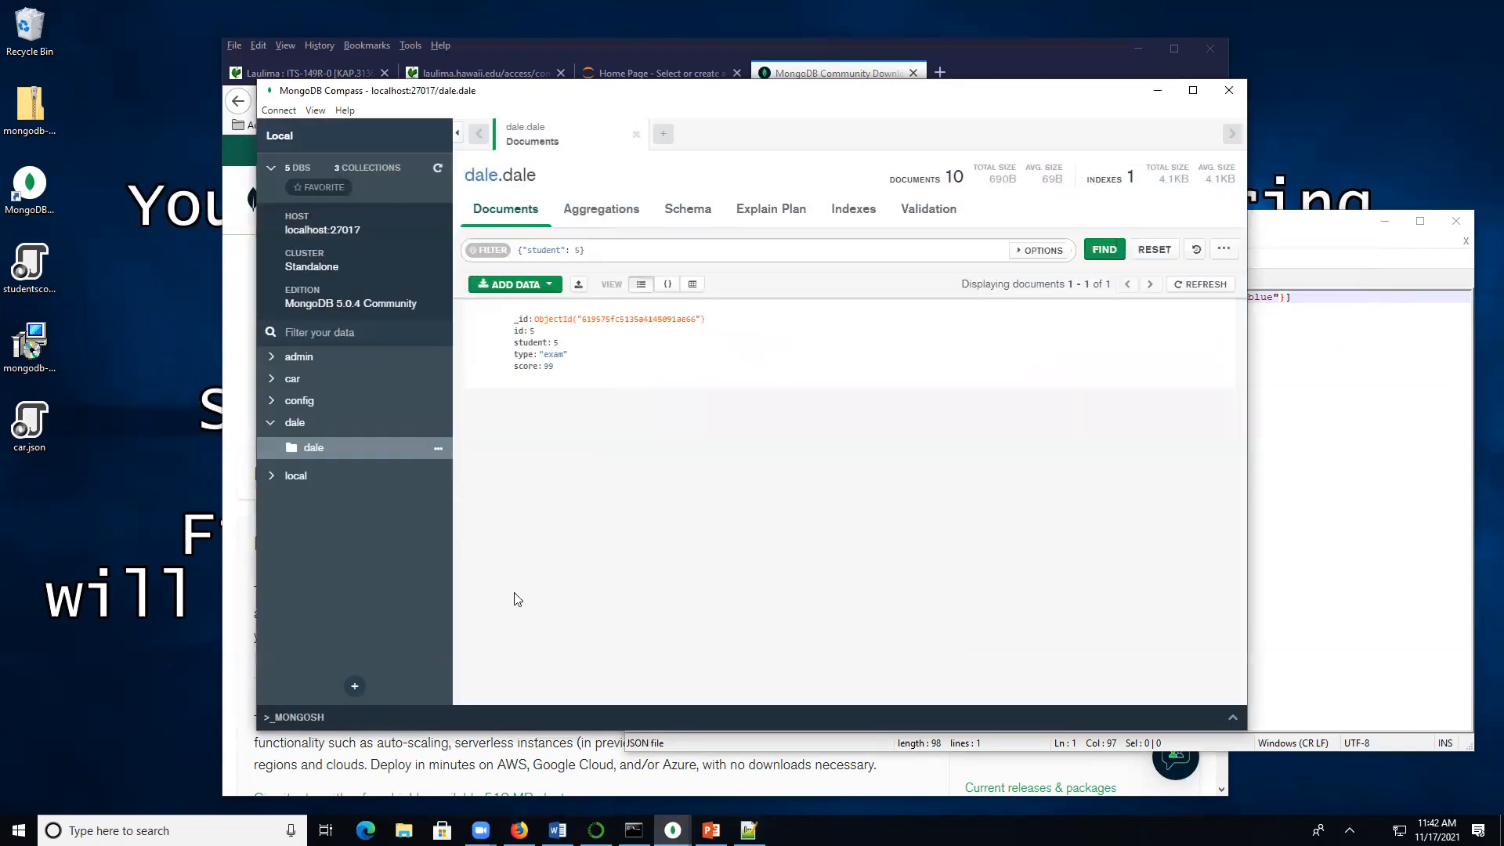
# Open the car collection of the car database and import car.json from the Desktop as JSON
pyautogui.click(291, 379)
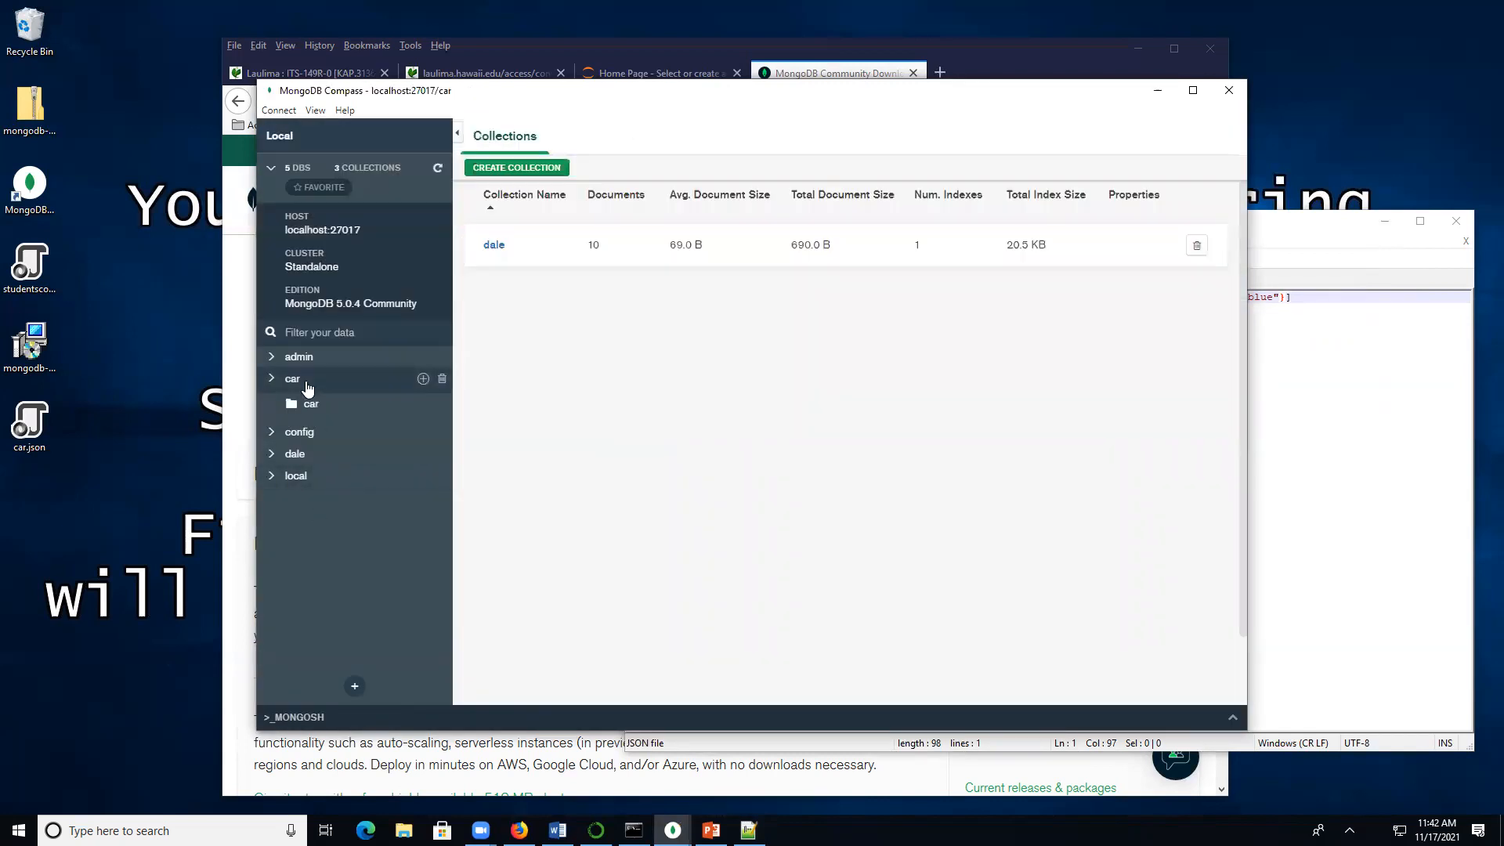
pyautogui.click(494, 244)
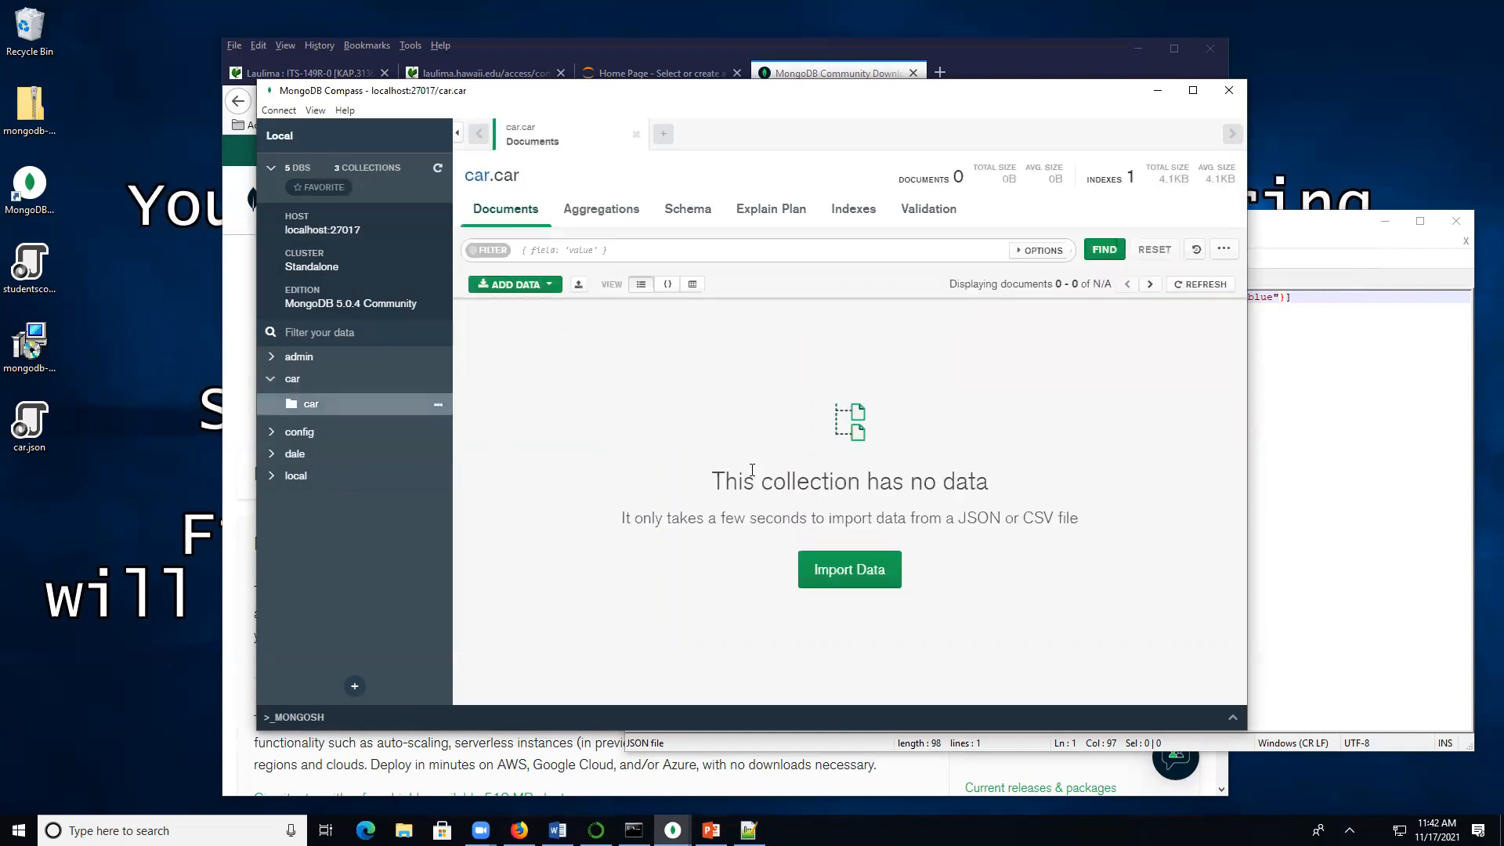
pyautogui.click(548, 285)
pyautogui.click(540, 307)
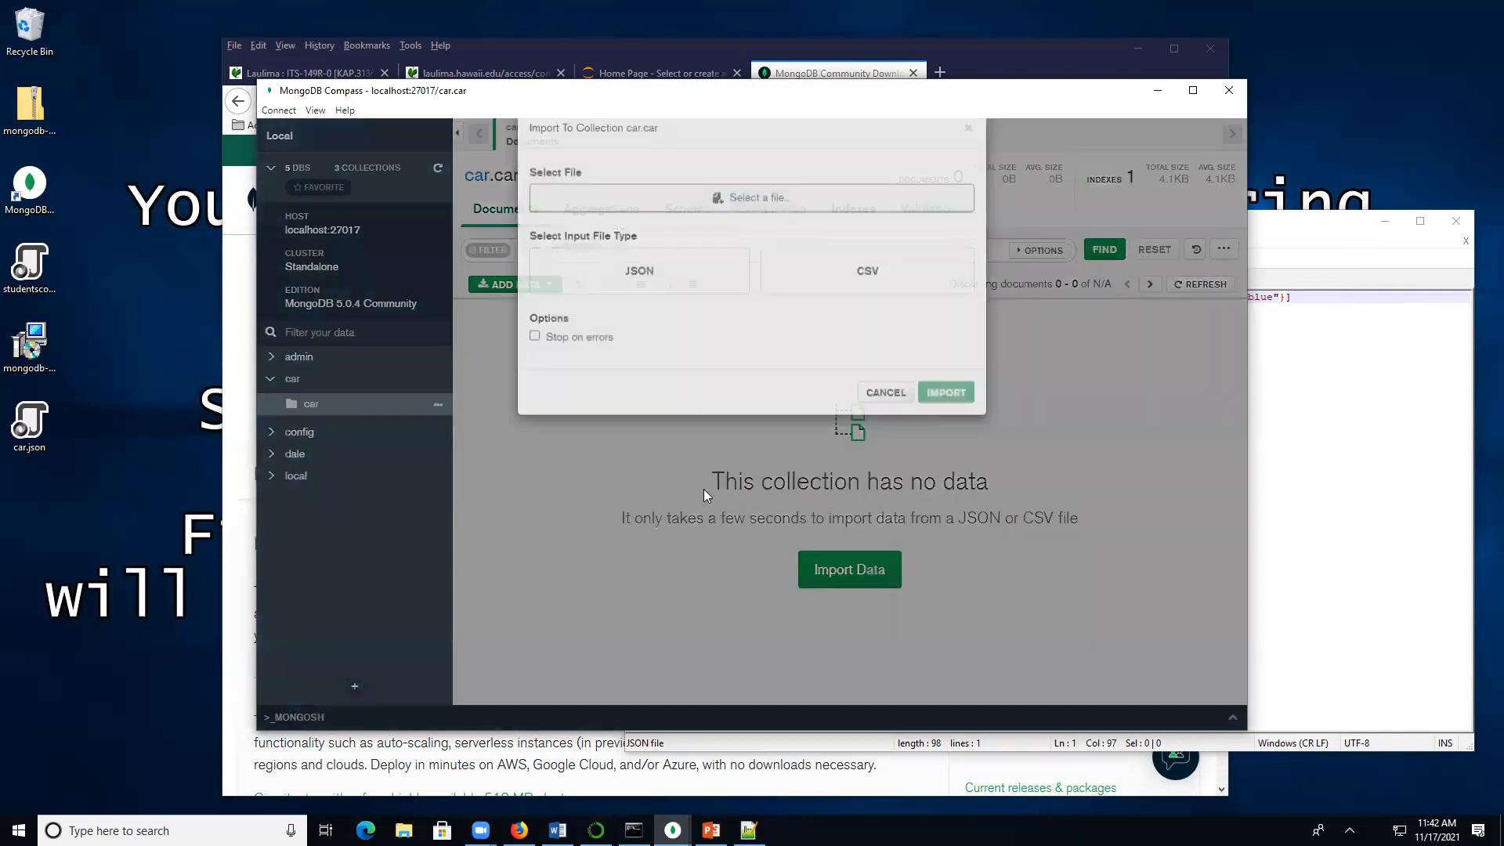
pyautogui.click(781, 247)
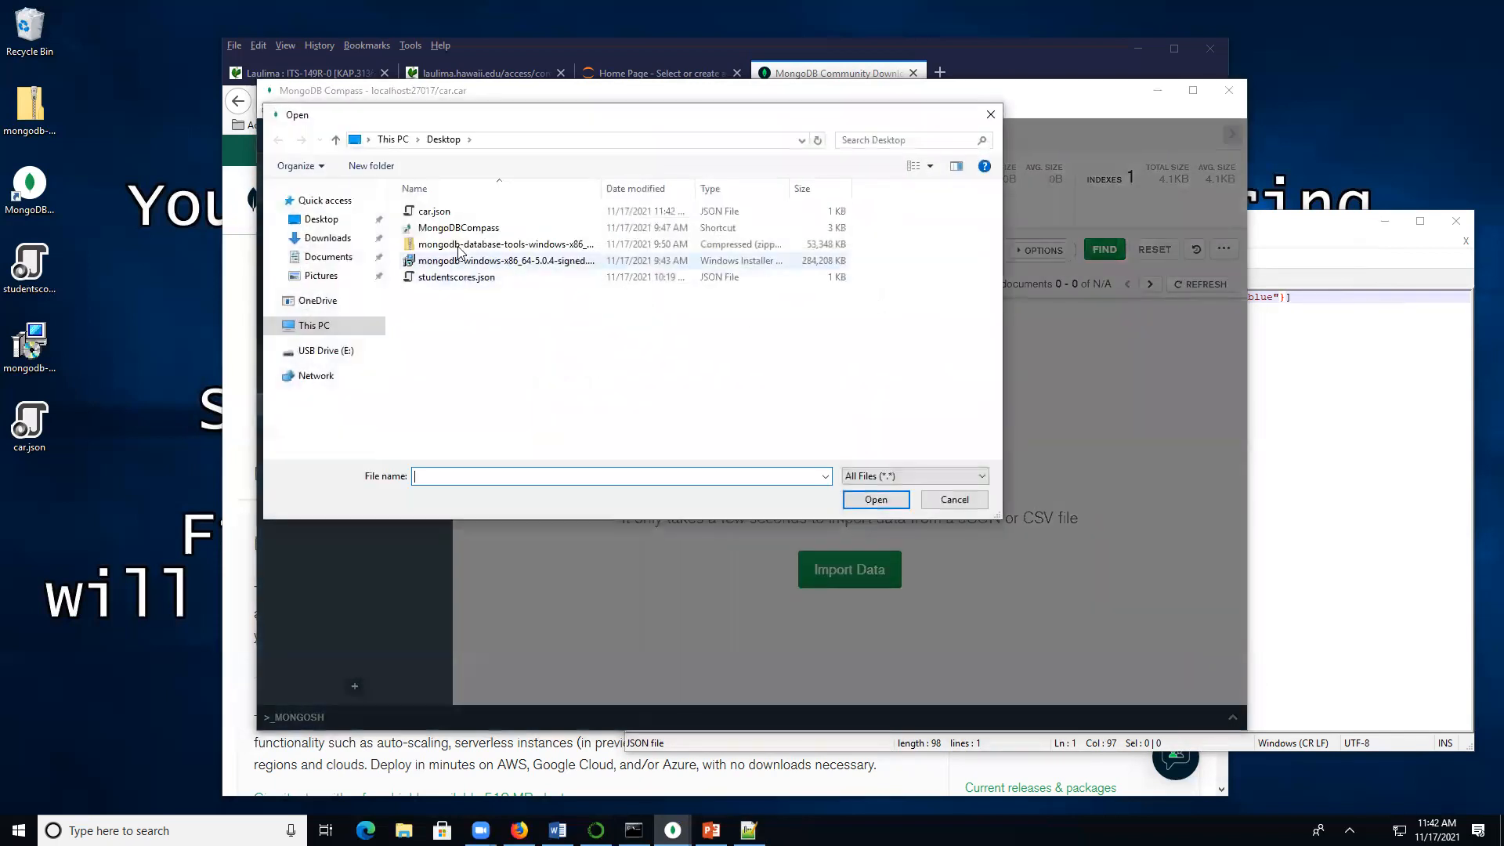
pyautogui.click(434, 211)
pyautogui.click(875, 501)
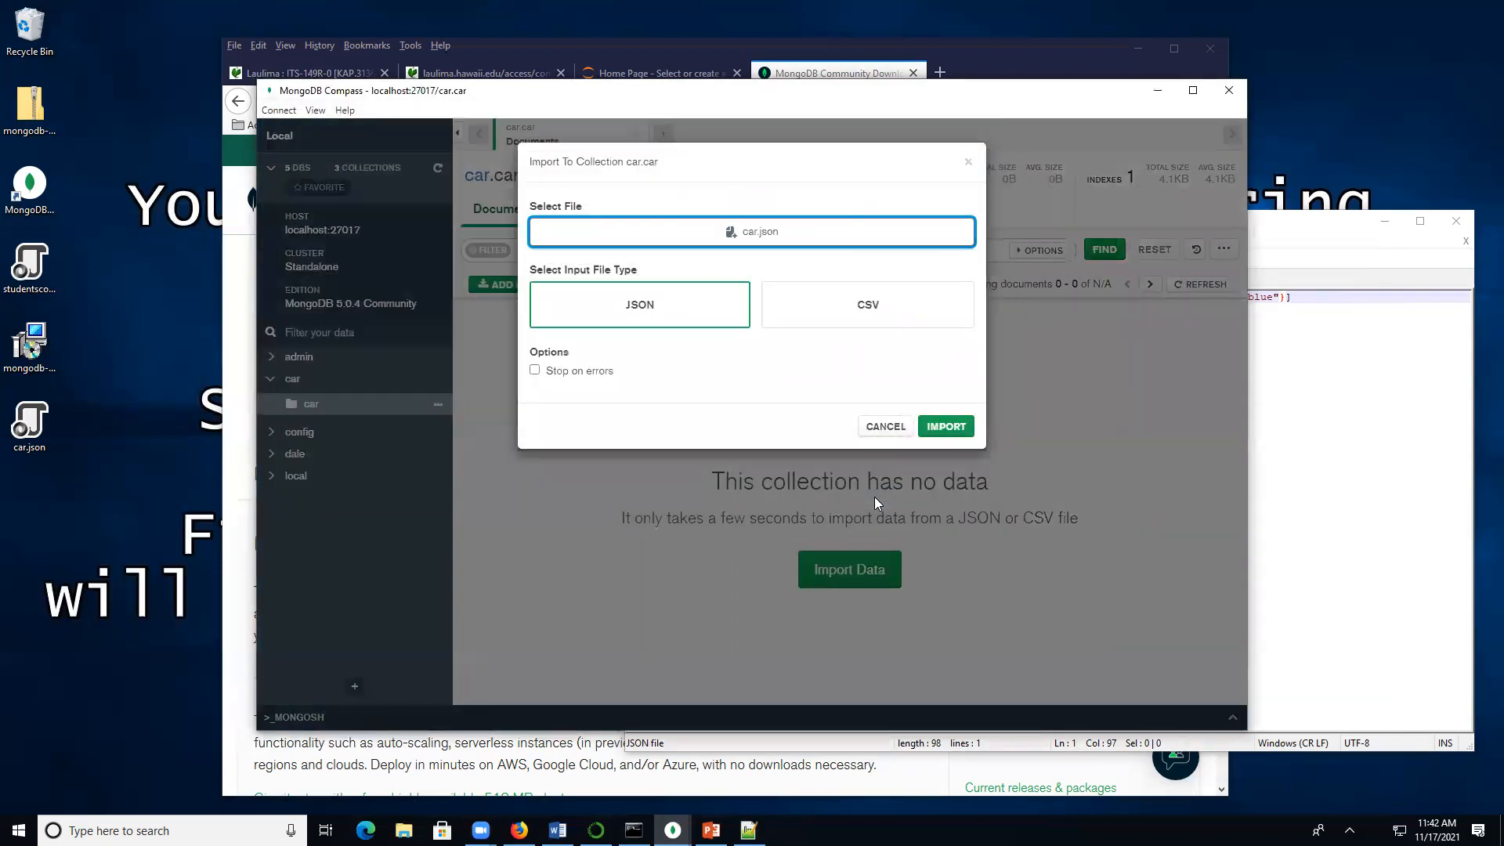
pyautogui.click(957, 426)
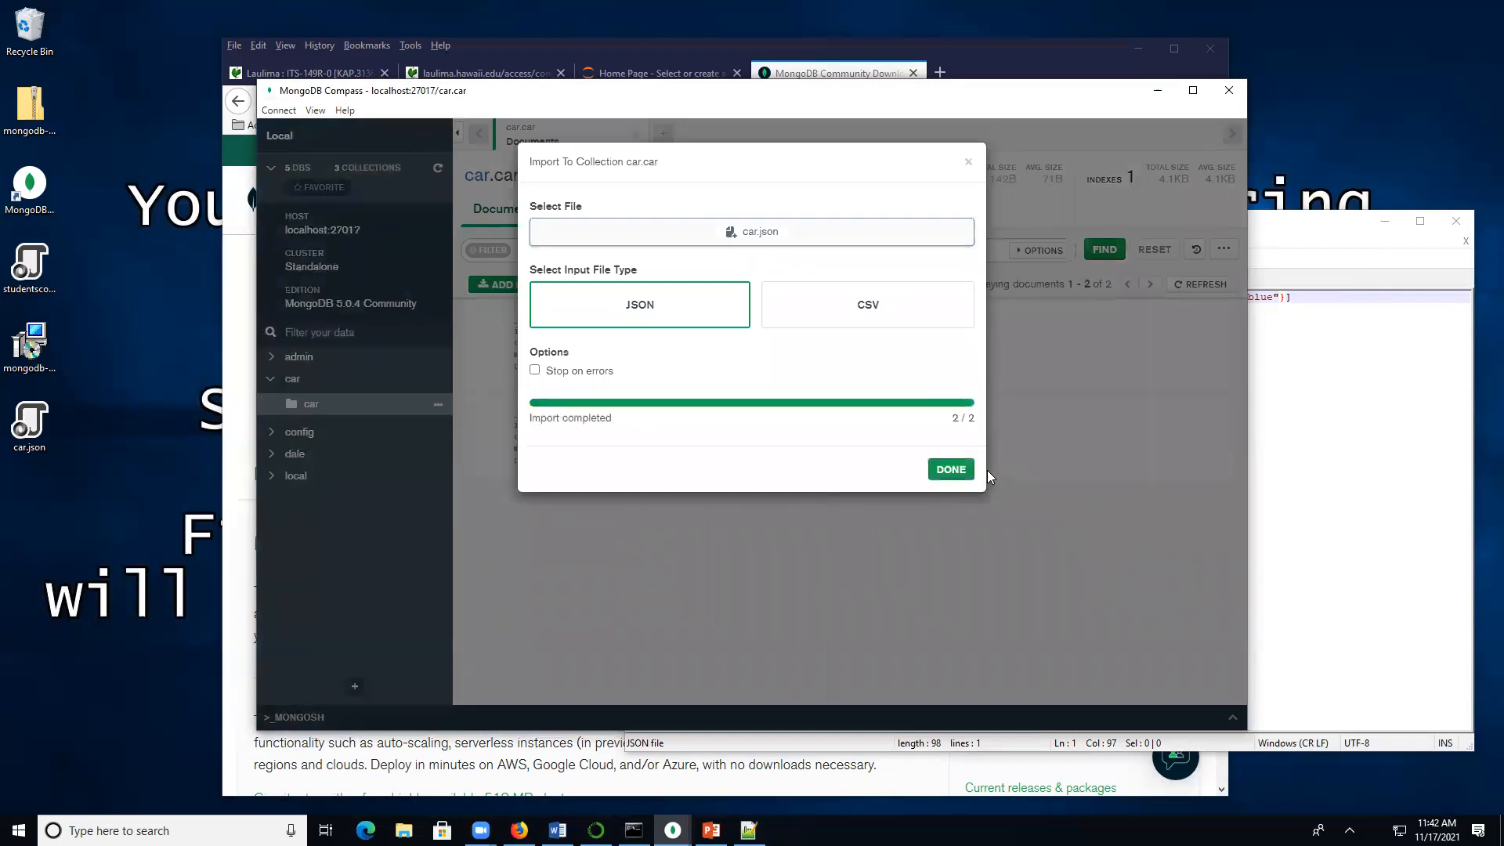
pyautogui.click(940, 470)
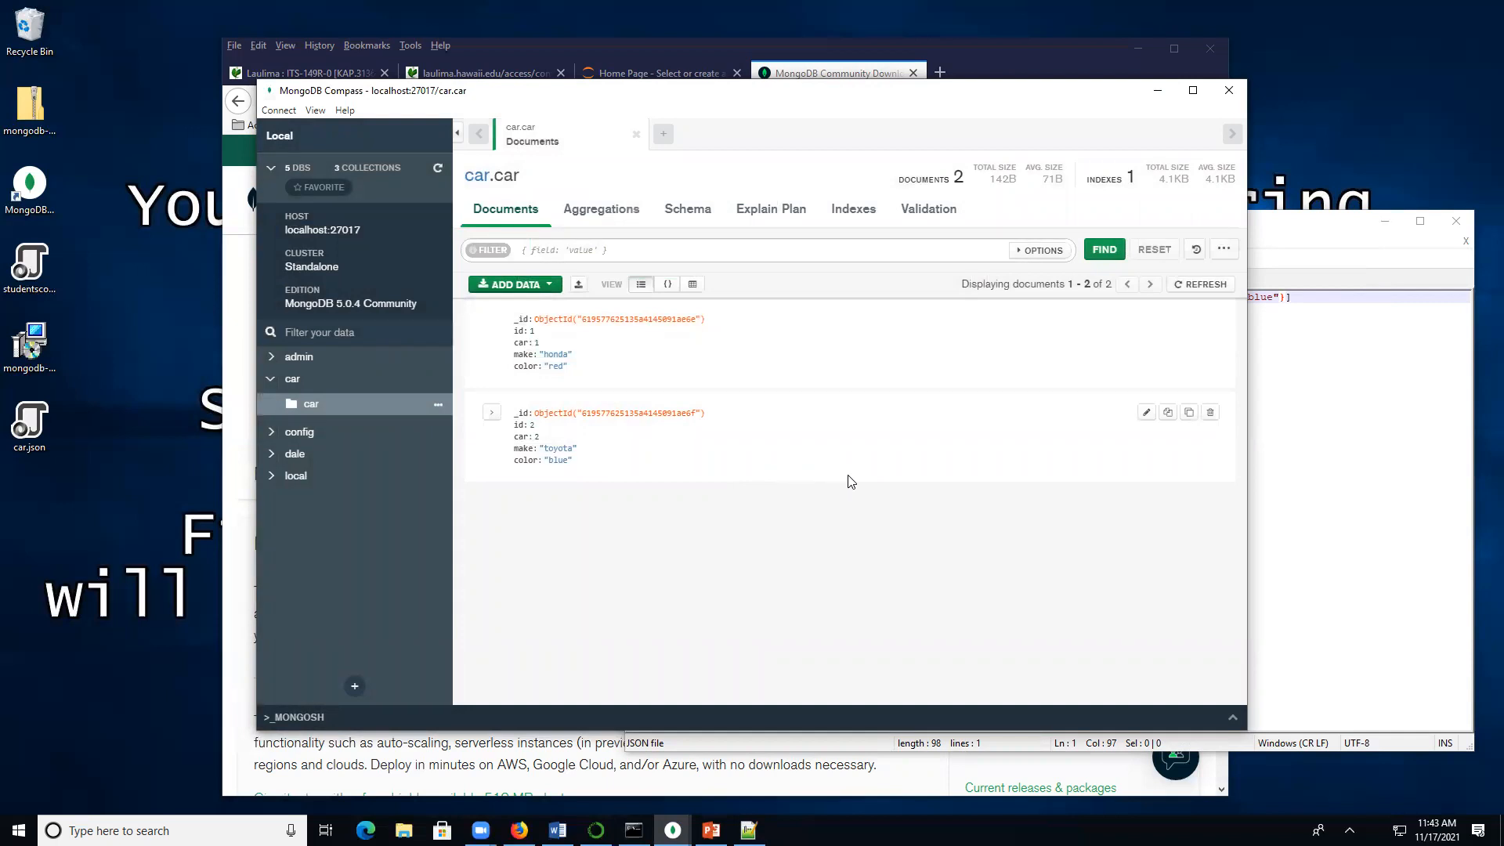
pyautogui.click(1147, 413)
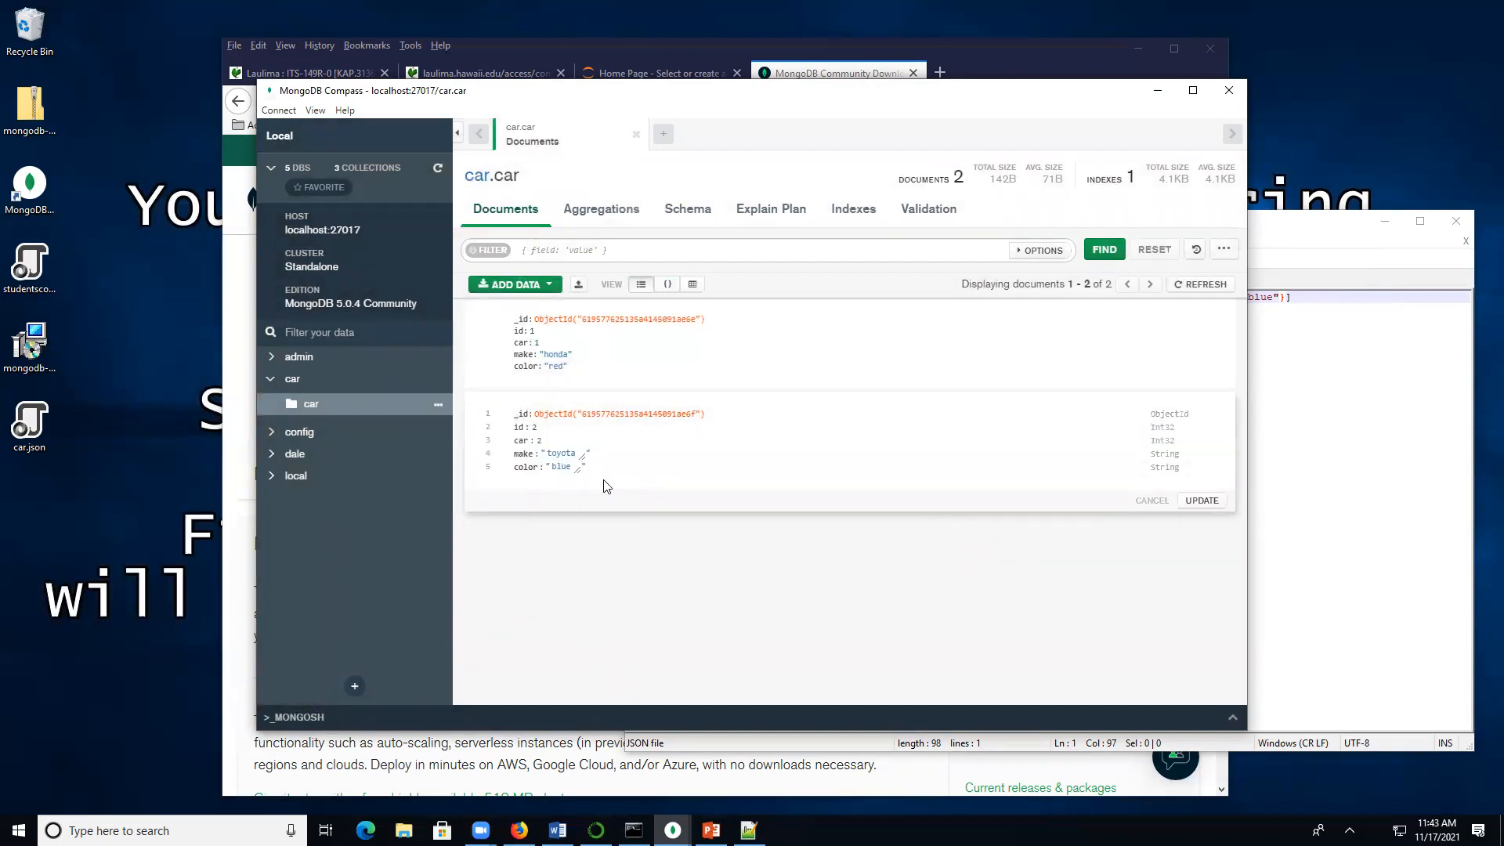
pyautogui.click(488, 470)
pyautogui.click(1150, 500)
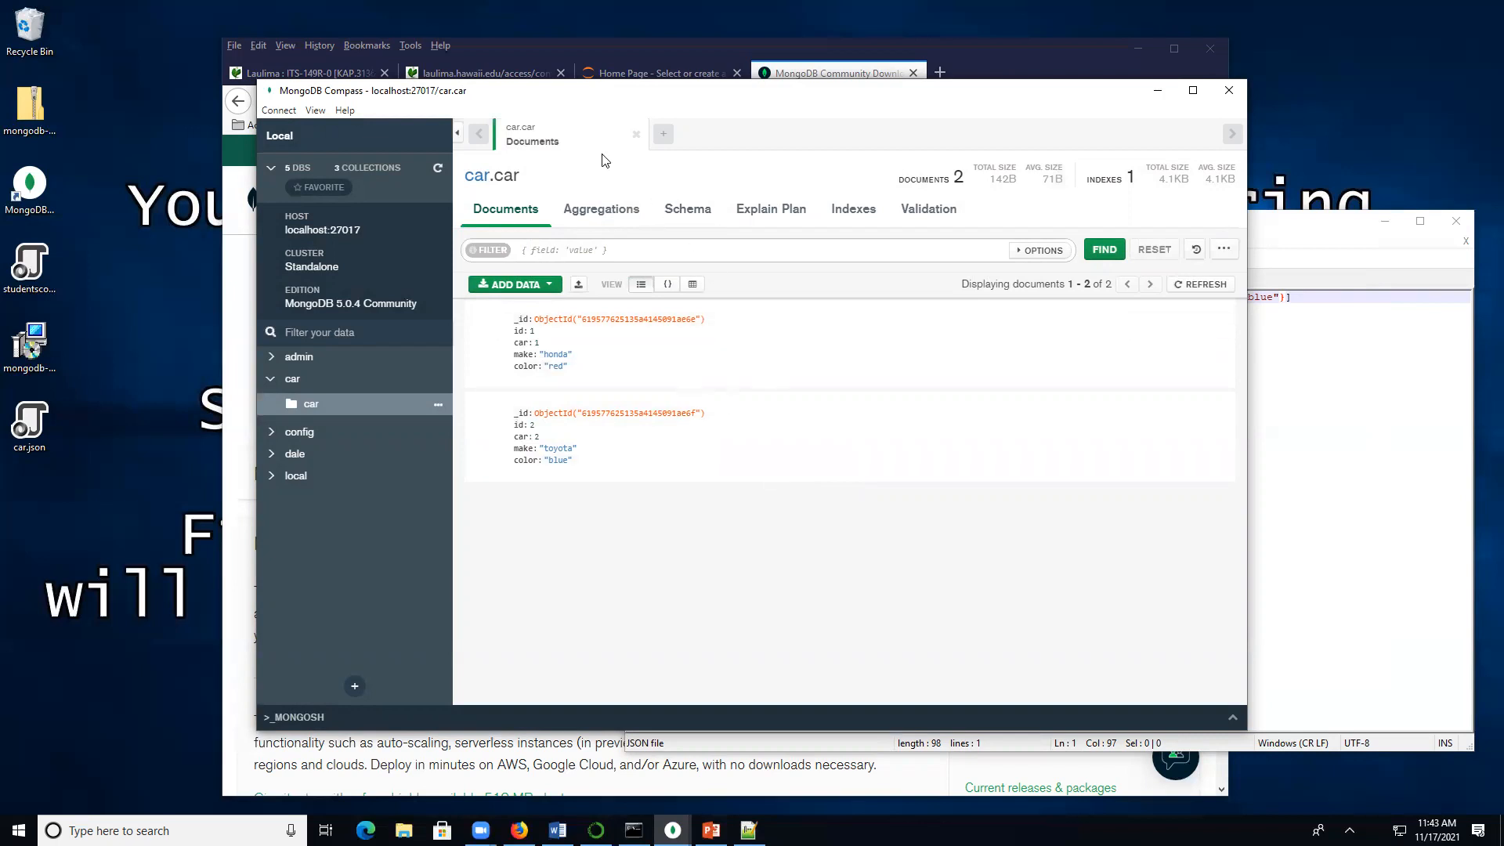
# Switch to the Jupyter home page in the browser and create a new R notebook
pyautogui.click(607, 73)
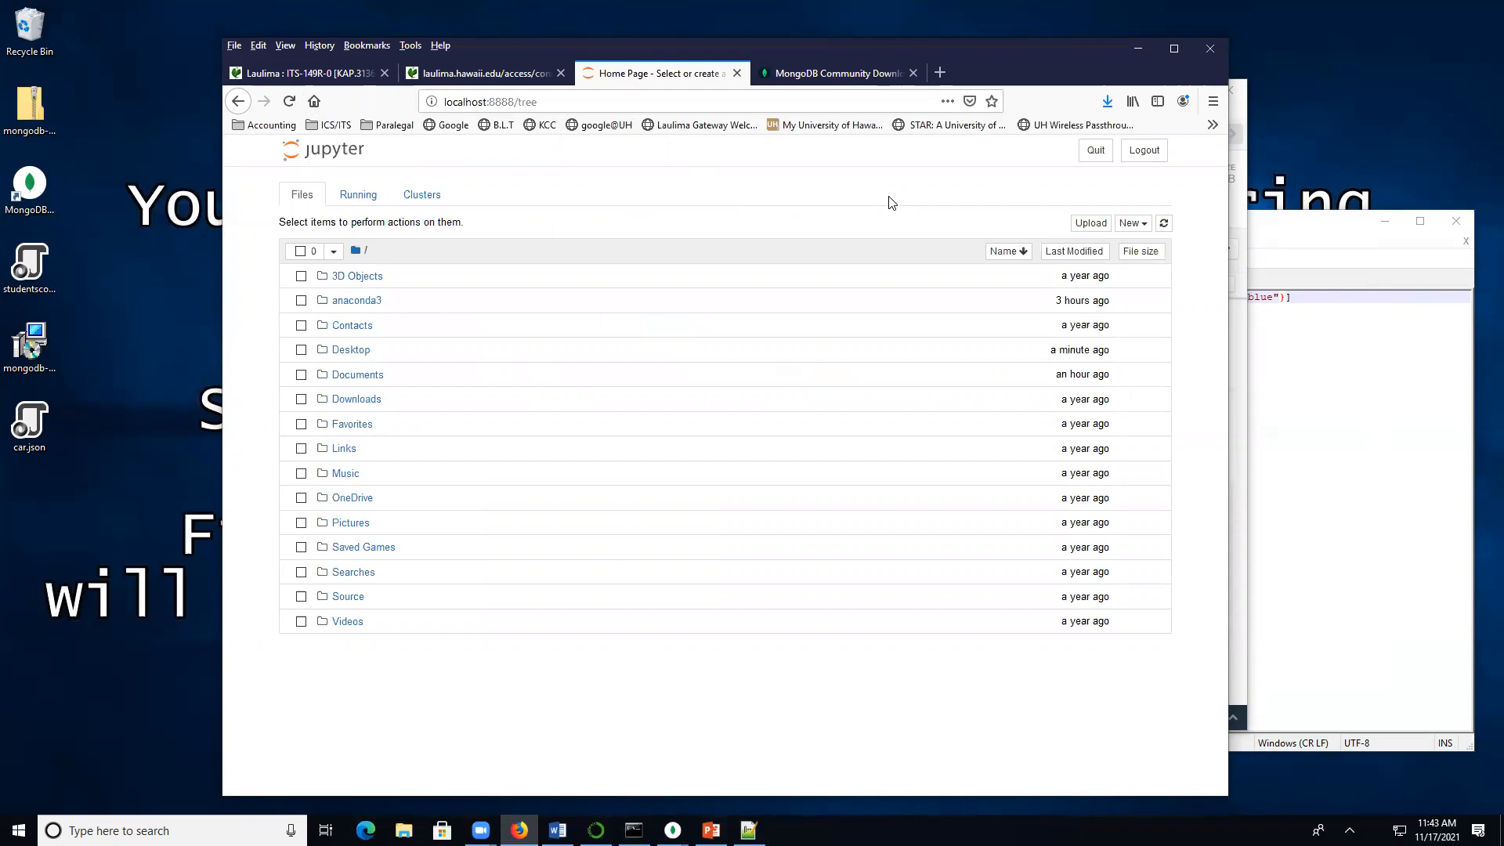
pyautogui.click(1134, 224)
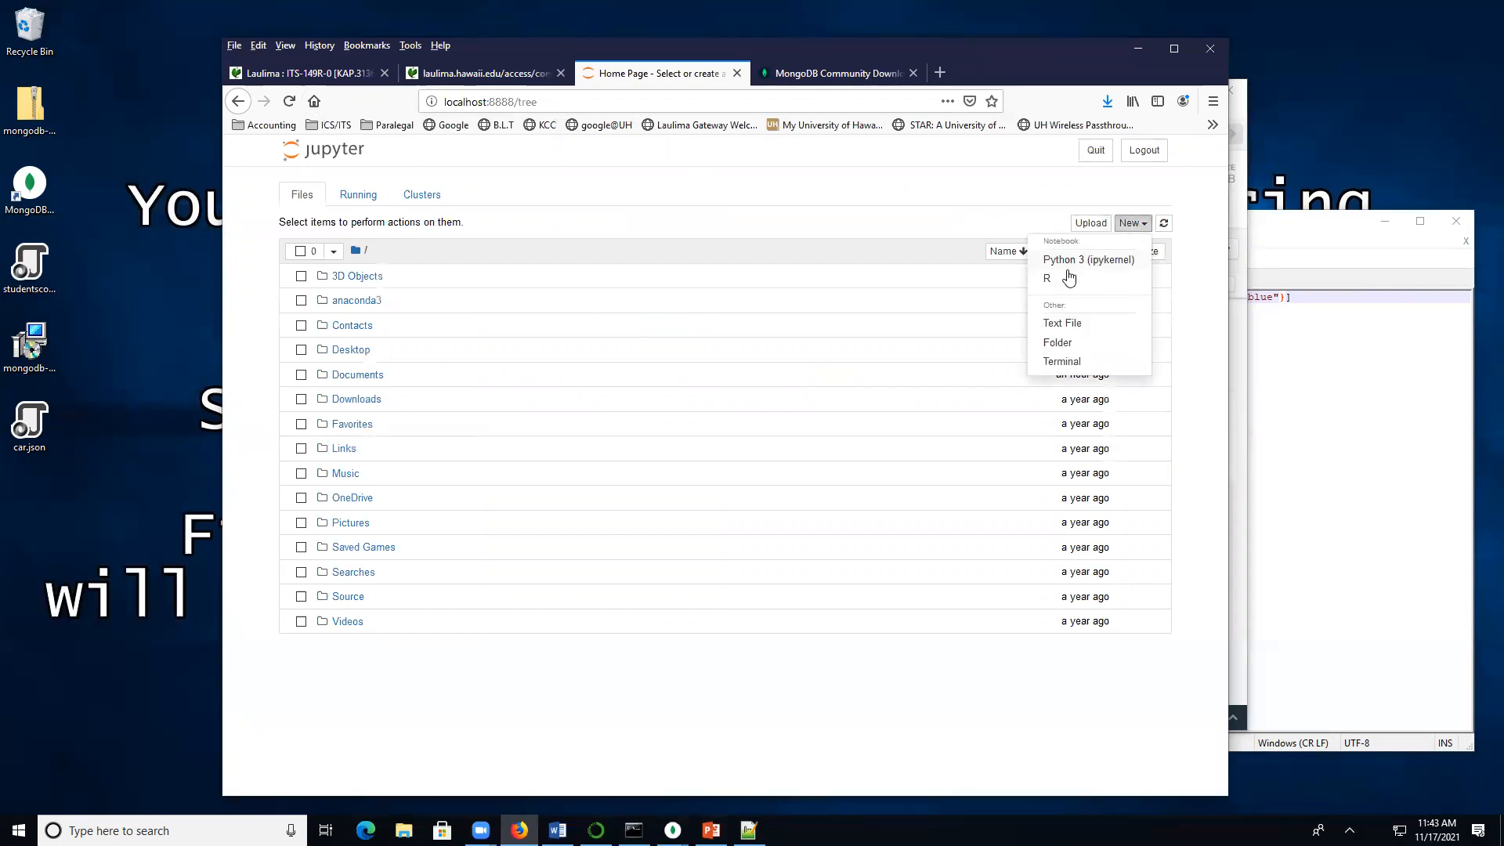
pyautogui.click(1059, 282)
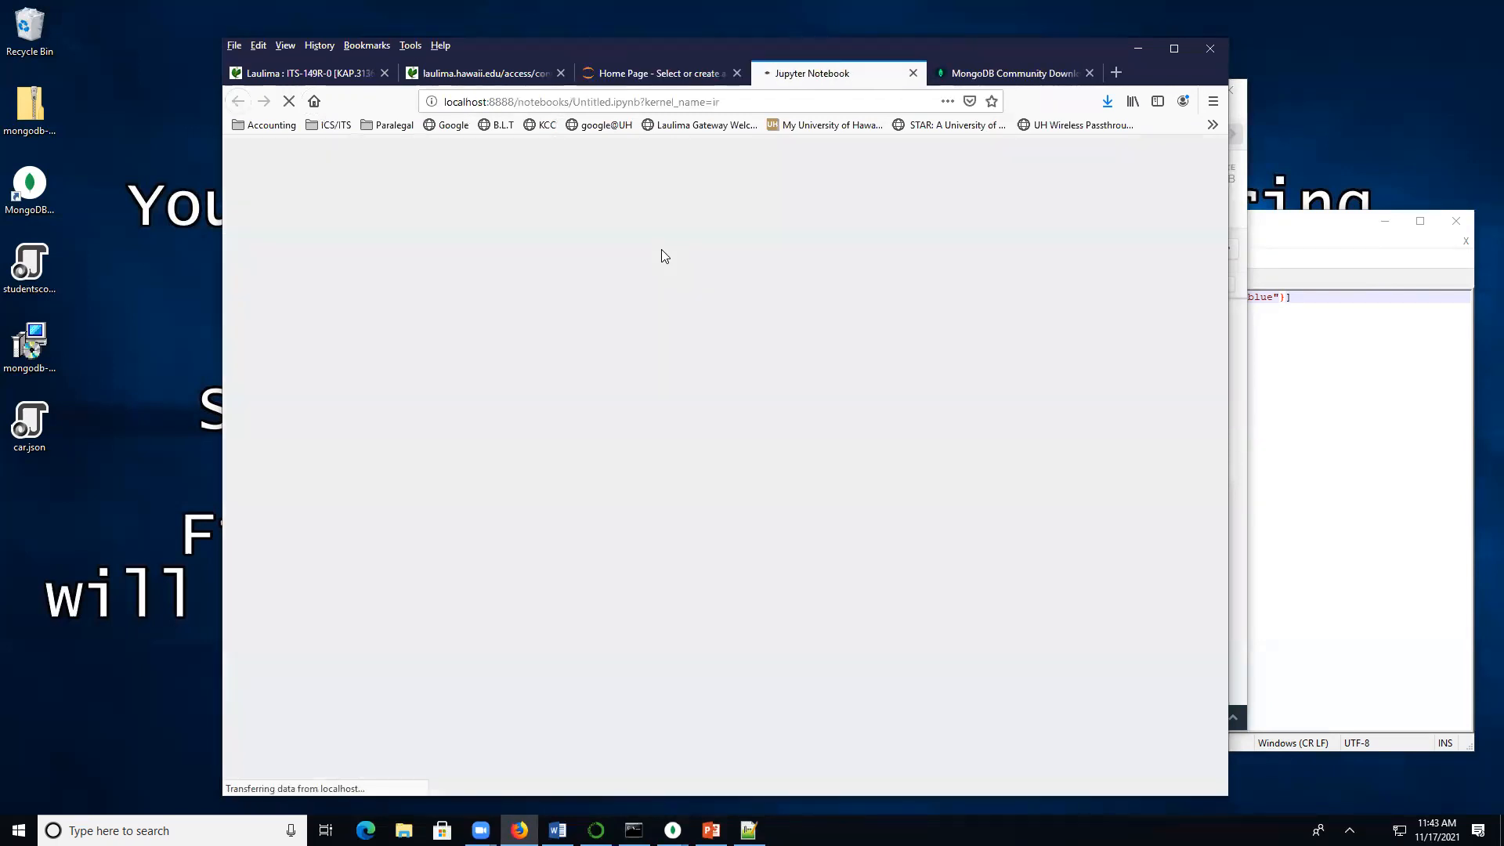
# Copy the install.packages('mongolite') and library(mongolite) lines from the example page into the notebook's first cell
pyautogui.click(514, 75)
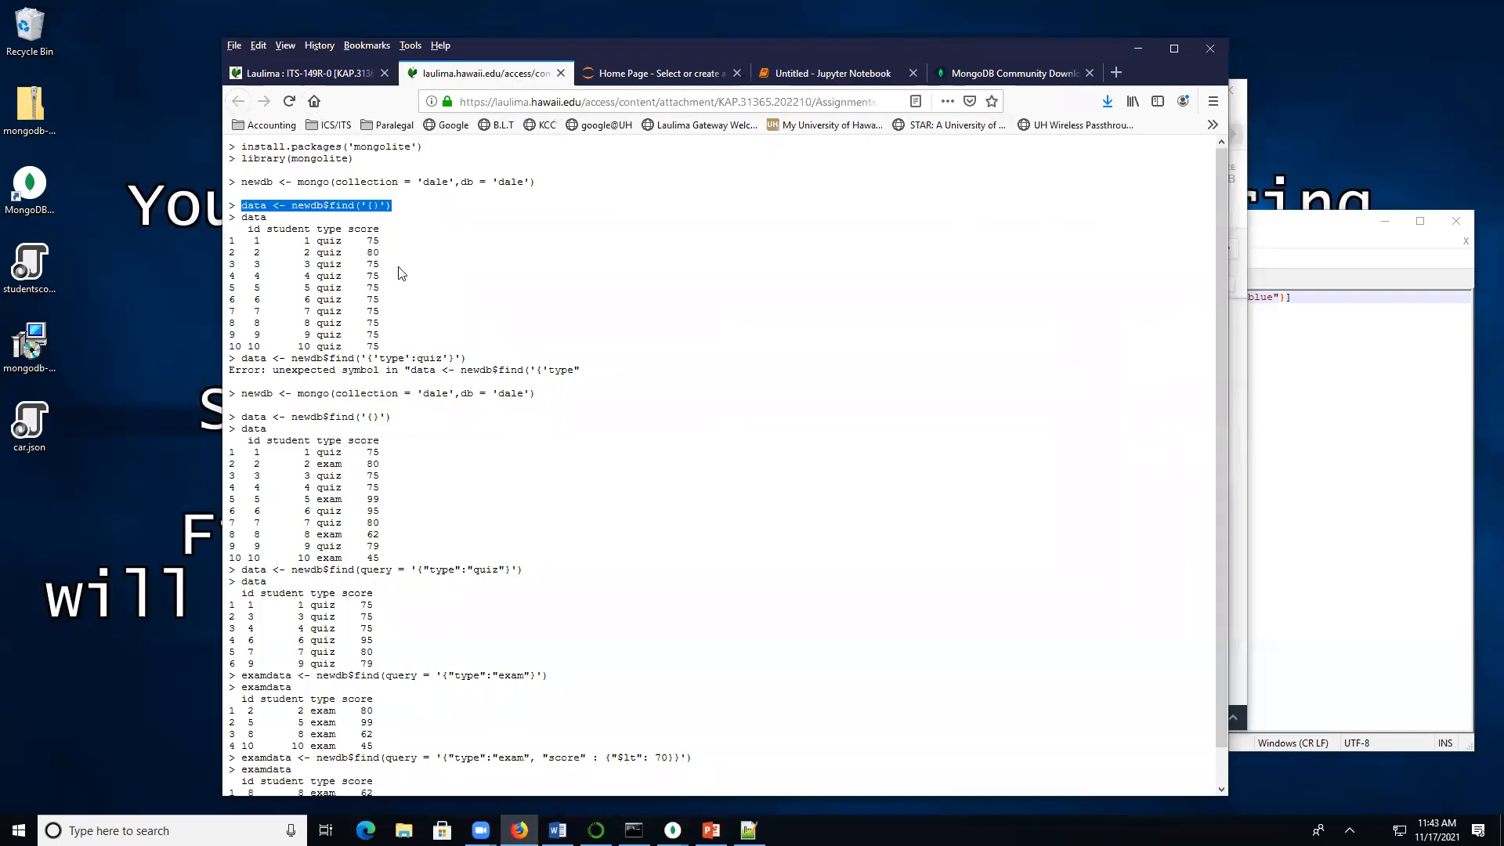
pyautogui.moveTo(243, 147); pyautogui.dragTo(396, 161)
pyautogui.hotkey('ctrl', 'c')
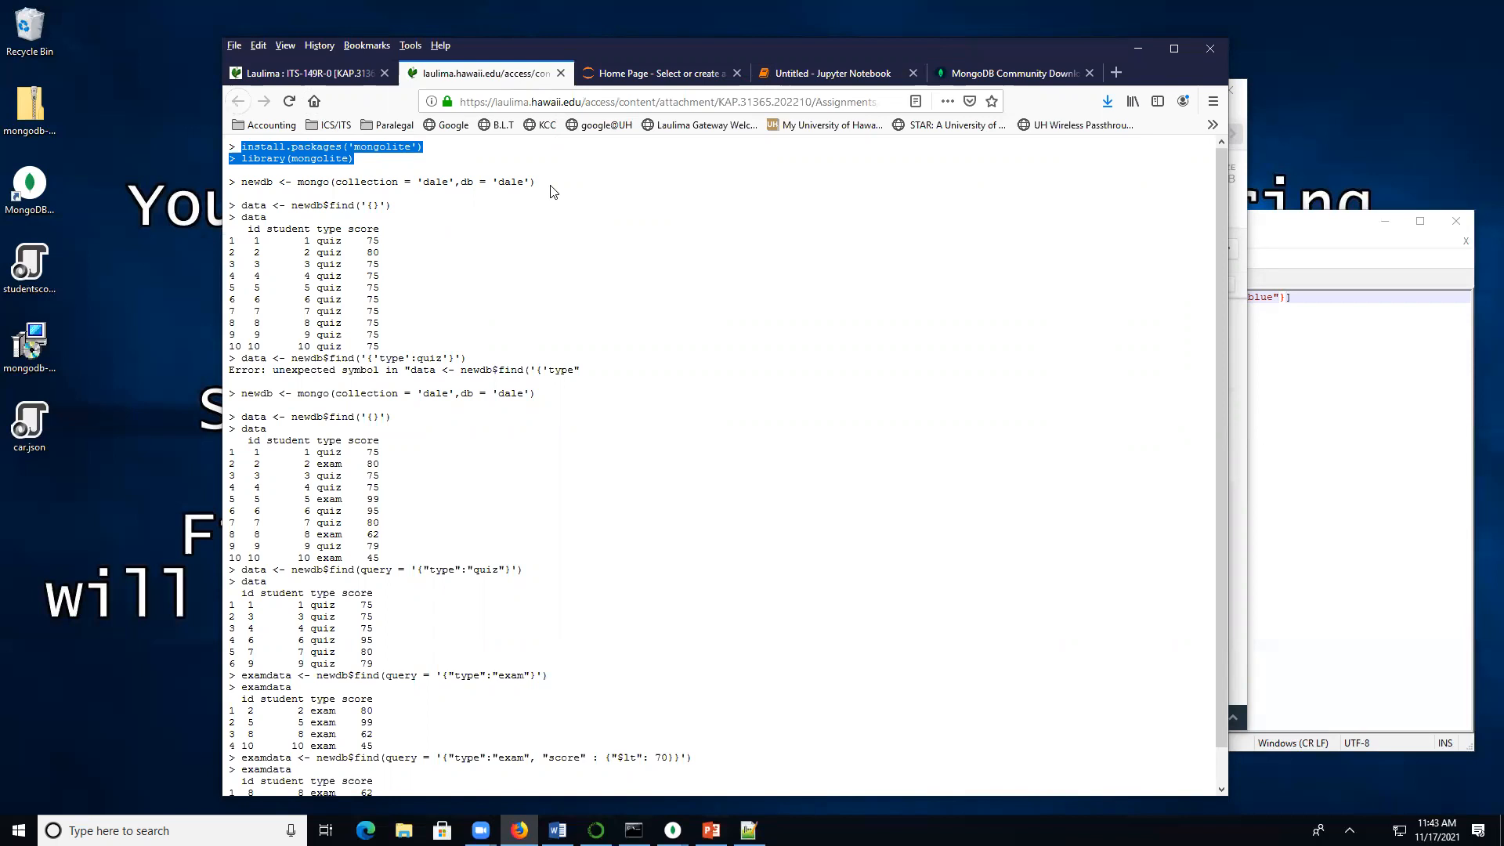
pyautogui.click(861, 72)
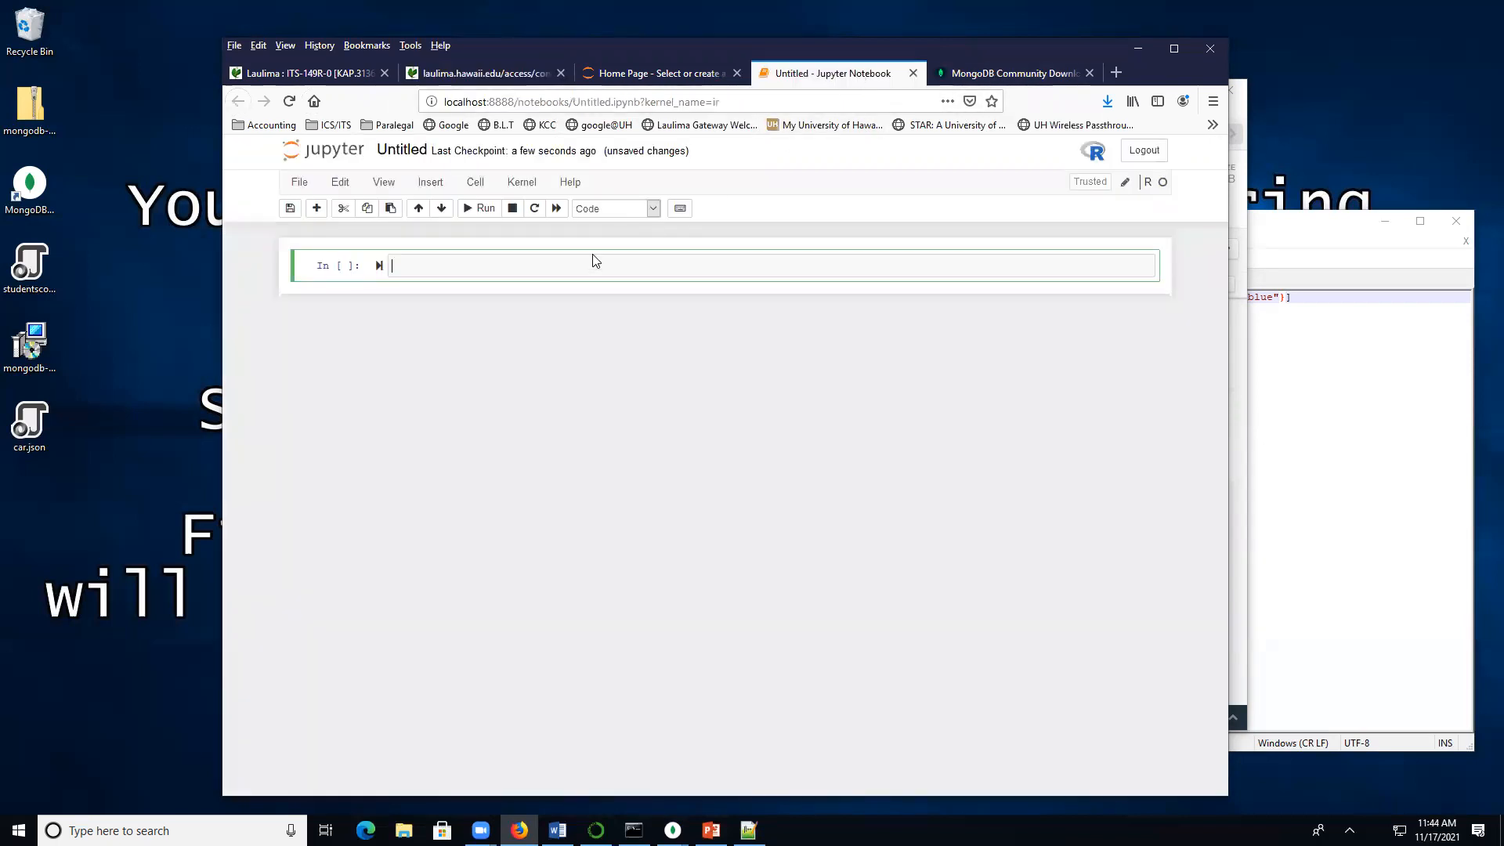
pyautogui.hotkey('ctrl', 'v')
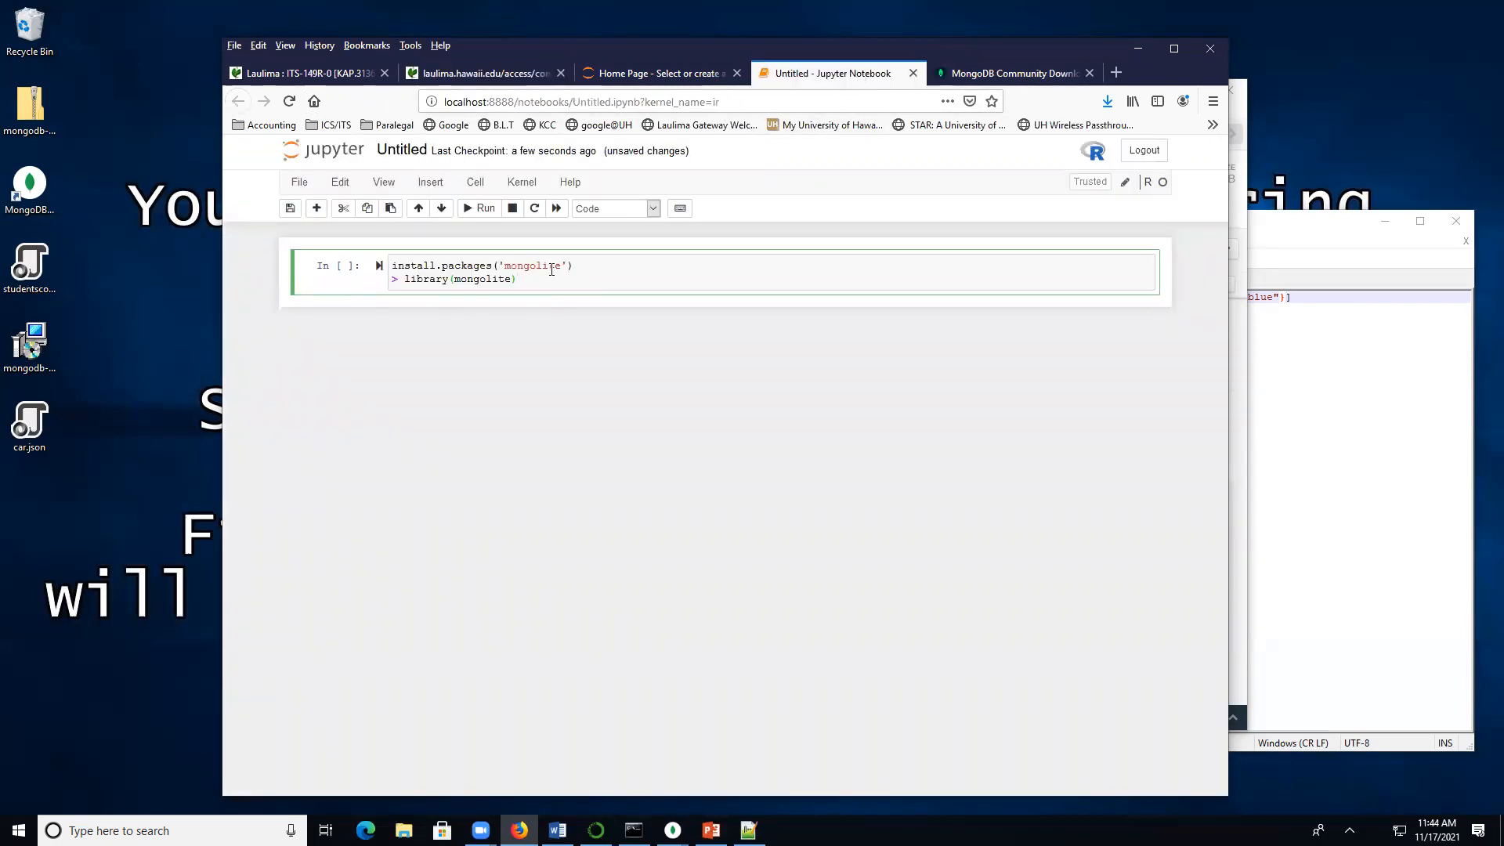
# Remove the stray prompt character before library(mongolite), keep it on its own line, and run the cell
pyautogui.click(407, 278)
pyautogui.press('BackSpace')
pyautogui.press('BackSpace')
pyautogui.press('BackSpace')
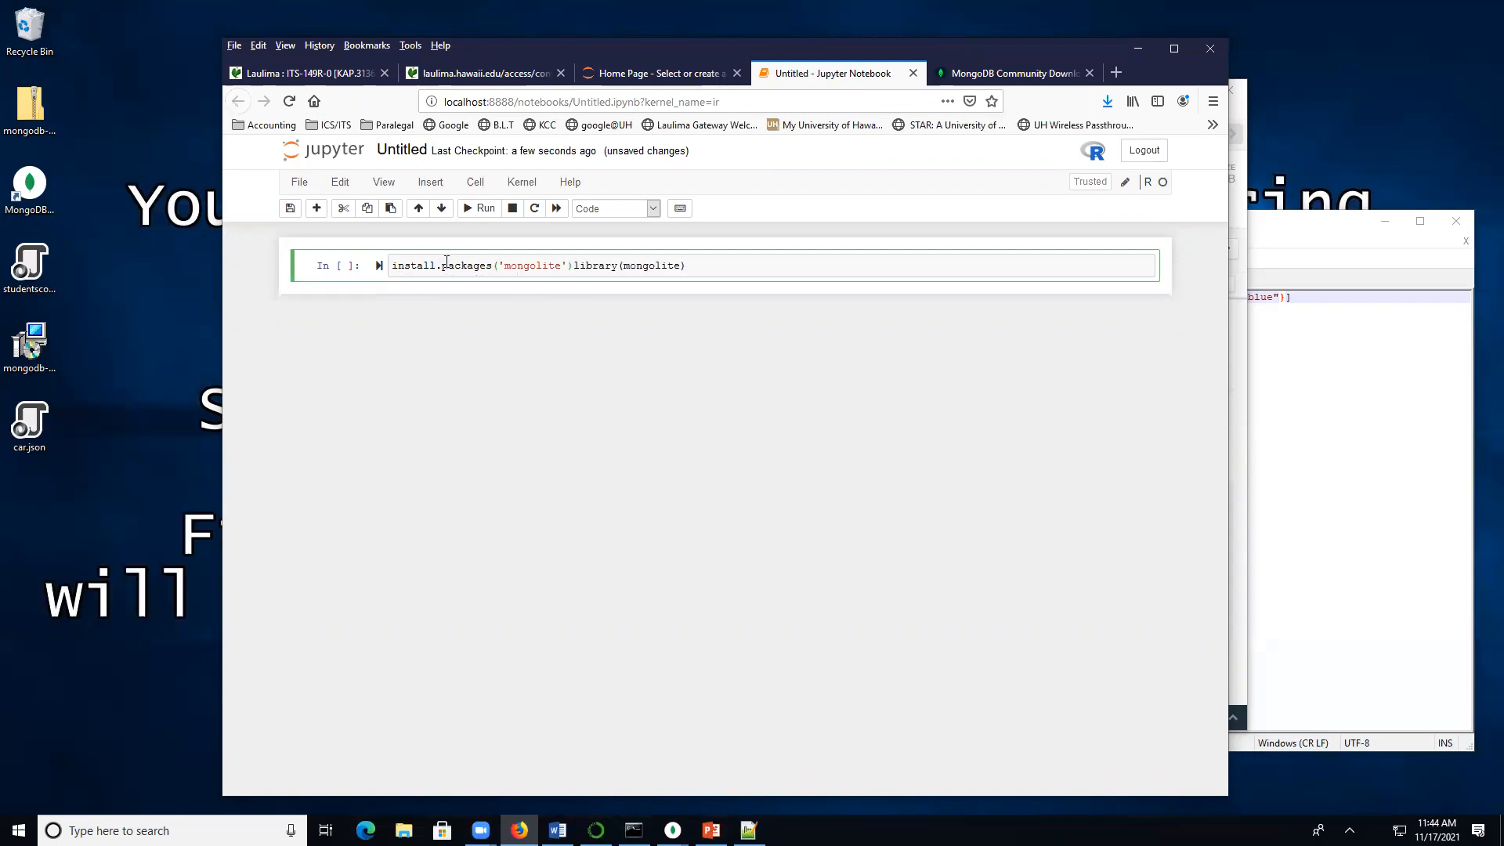
pyautogui.press('Return')
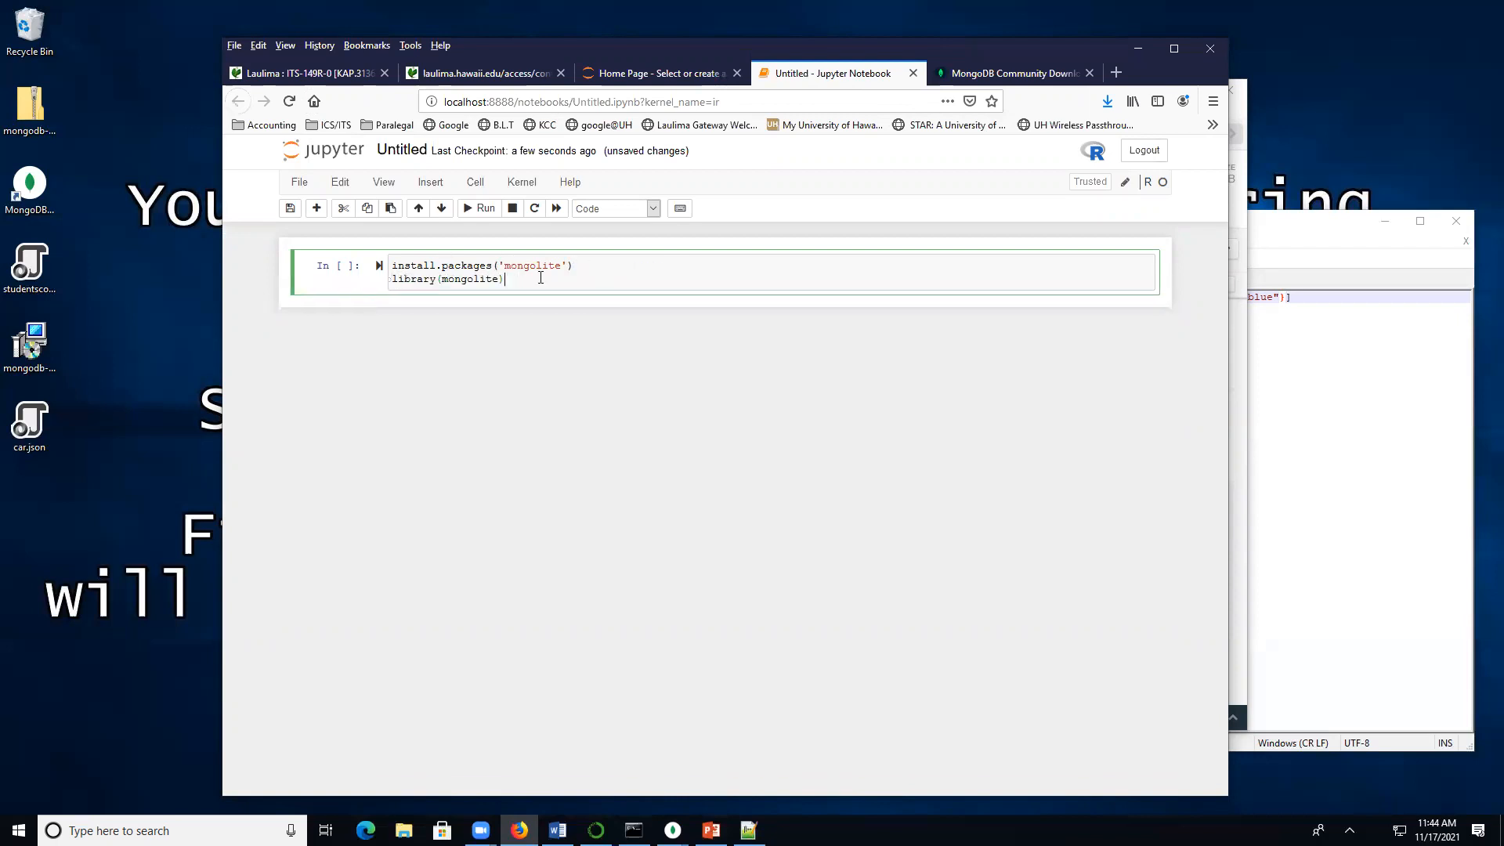
pyautogui.click(480, 209)
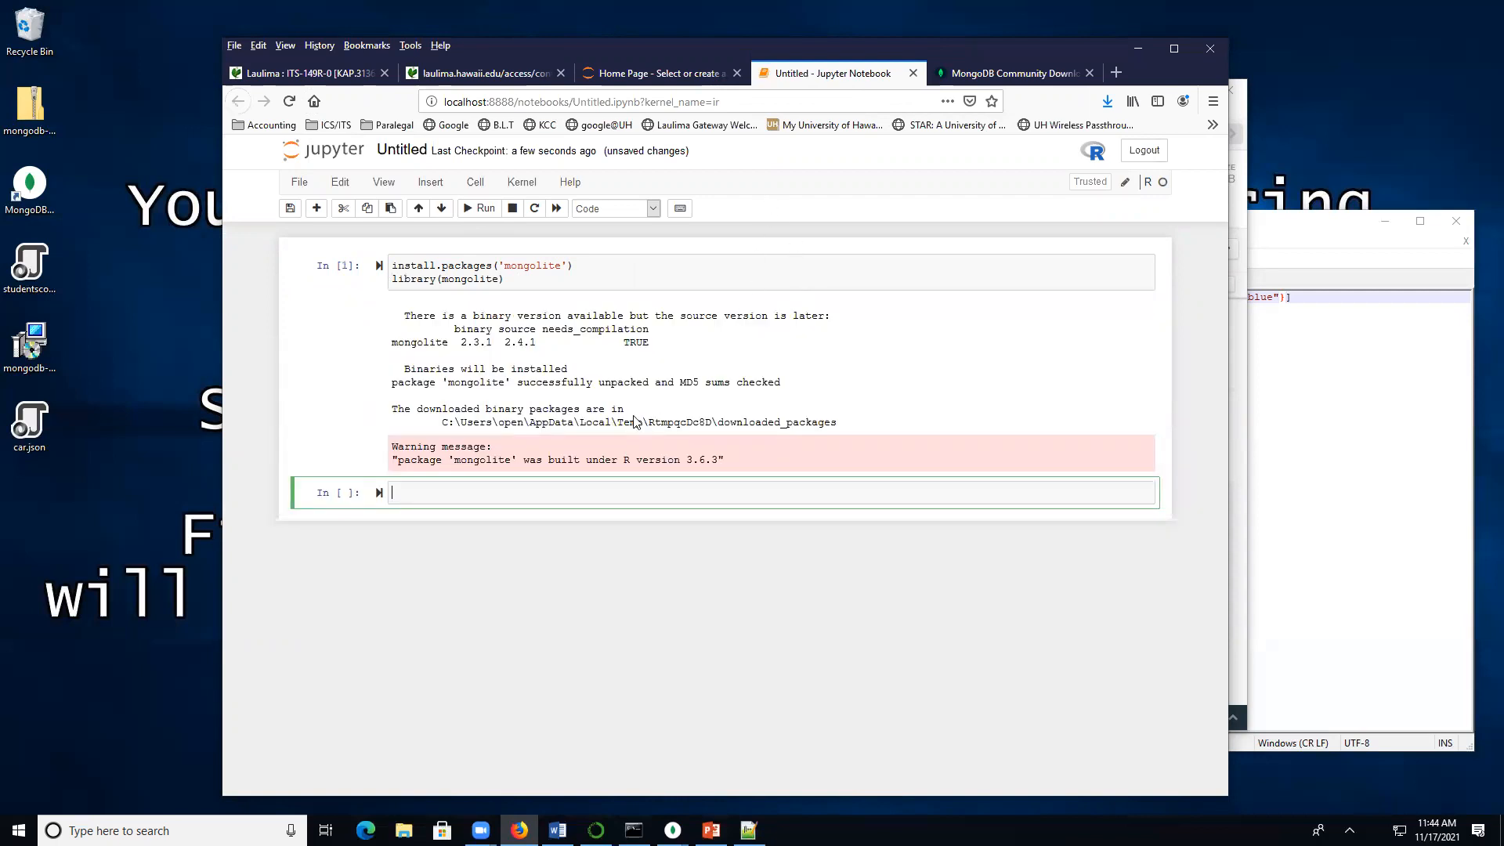
# Copy the newdb <- mongo(...) connection line from the example page into the next empty notebook cell
pyautogui.click(537, 73)
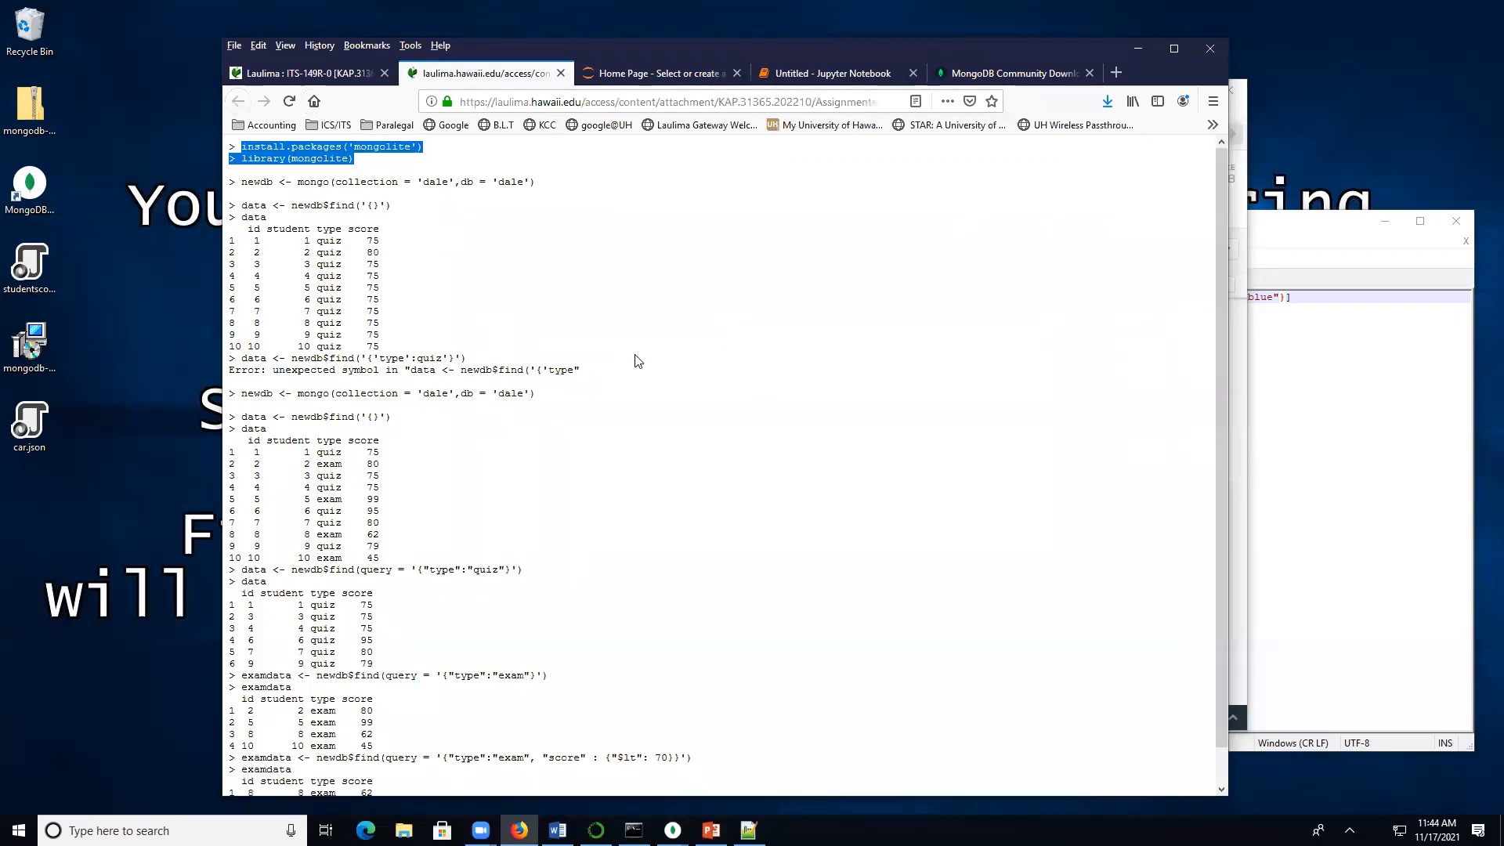
pyautogui.moveTo(239, 182); pyautogui.dragTo(560, 191)
pyautogui.hotkey('ctrl', 'c')
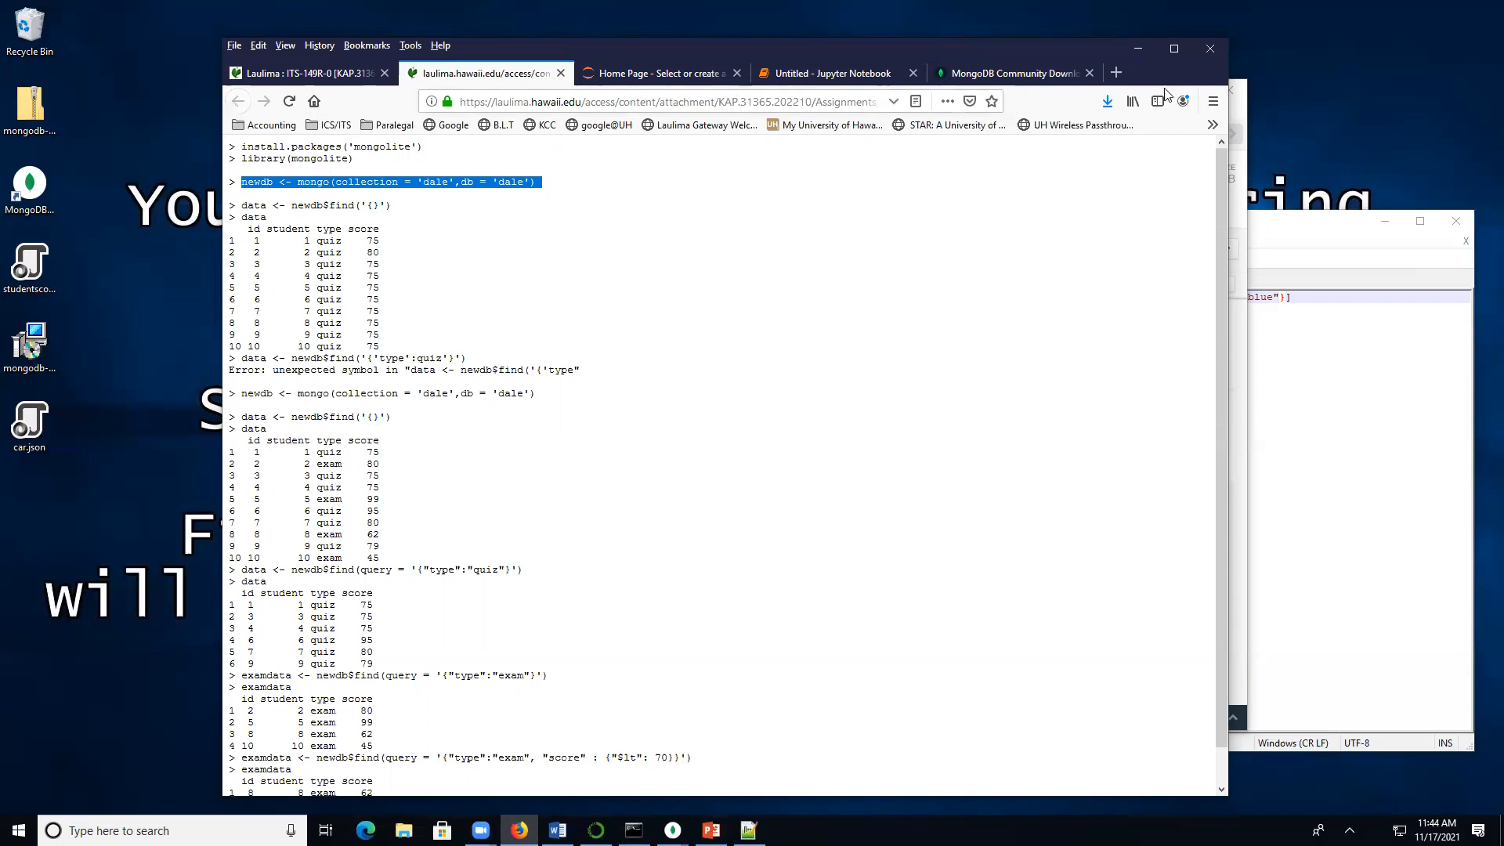
pyautogui.click(832, 72)
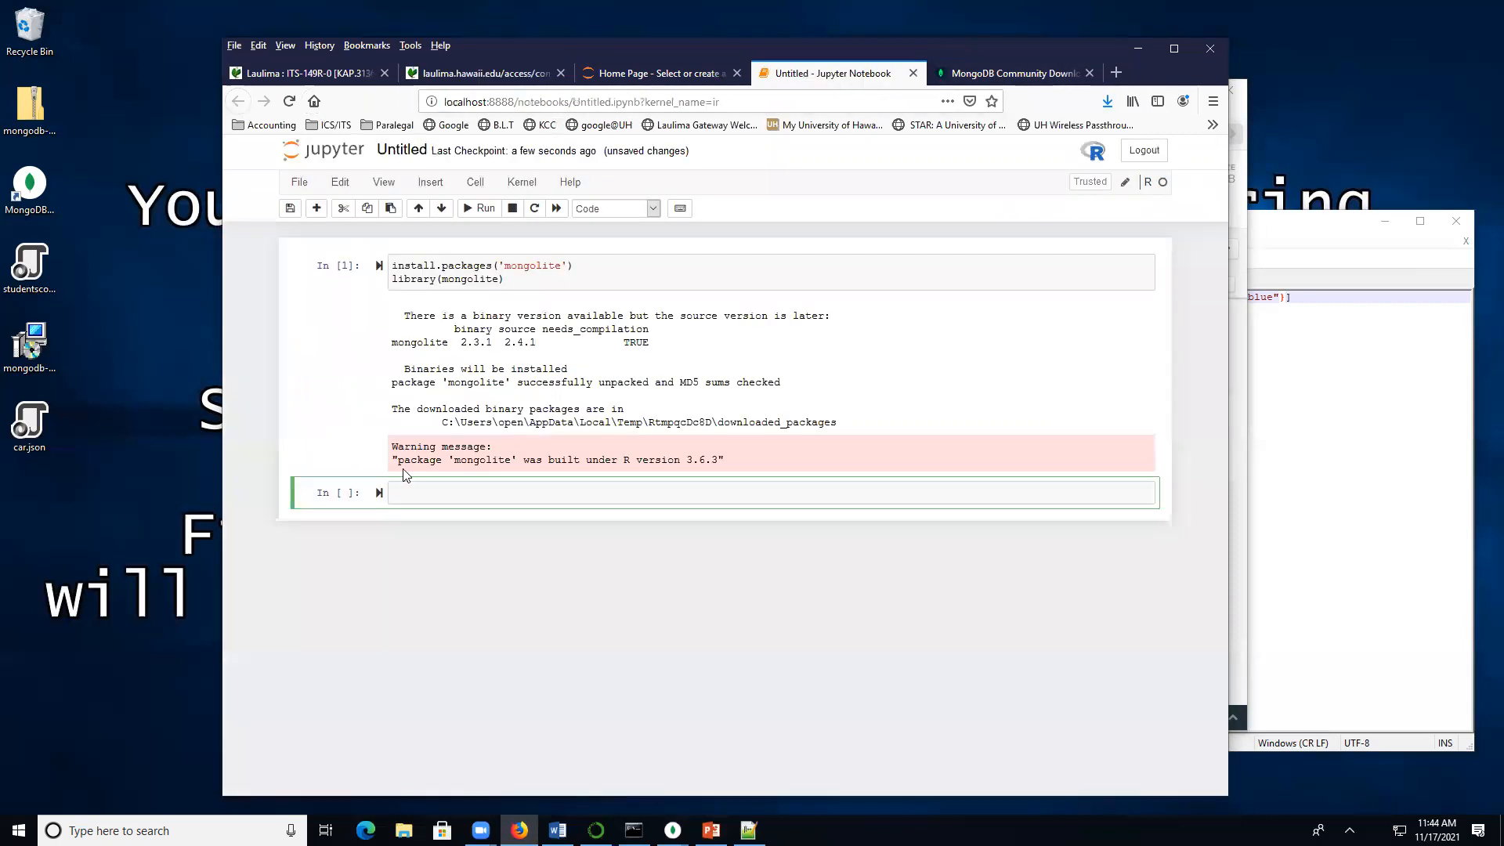
pyautogui.hotkey('ctrl', 'v')
# Change the collection argument of the mongo() call to 'car'
pyautogui.click(597, 490)
pyautogui.press('BackSpace')
pyautogui.press('BackSpace')
pyautogui.press('BackSpace')
pyautogui.press('BackSpace')
pyautogui.write('car')
pyautogui.rightClick(597, 486)
pyautogui.press('Escape')
# Change the db argument of the mongo() call to 'car' and run the cell
pyautogui.click(670, 492)
pyautogui.press('BackSpace')
pyautogui.press('BackSpace')
pyautogui.press('BackSpace')
pyautogui.press('BackSpace')
pyautogui.write('car')
pyautogui.click(694, 494)
pyautogui.click(479, 208)
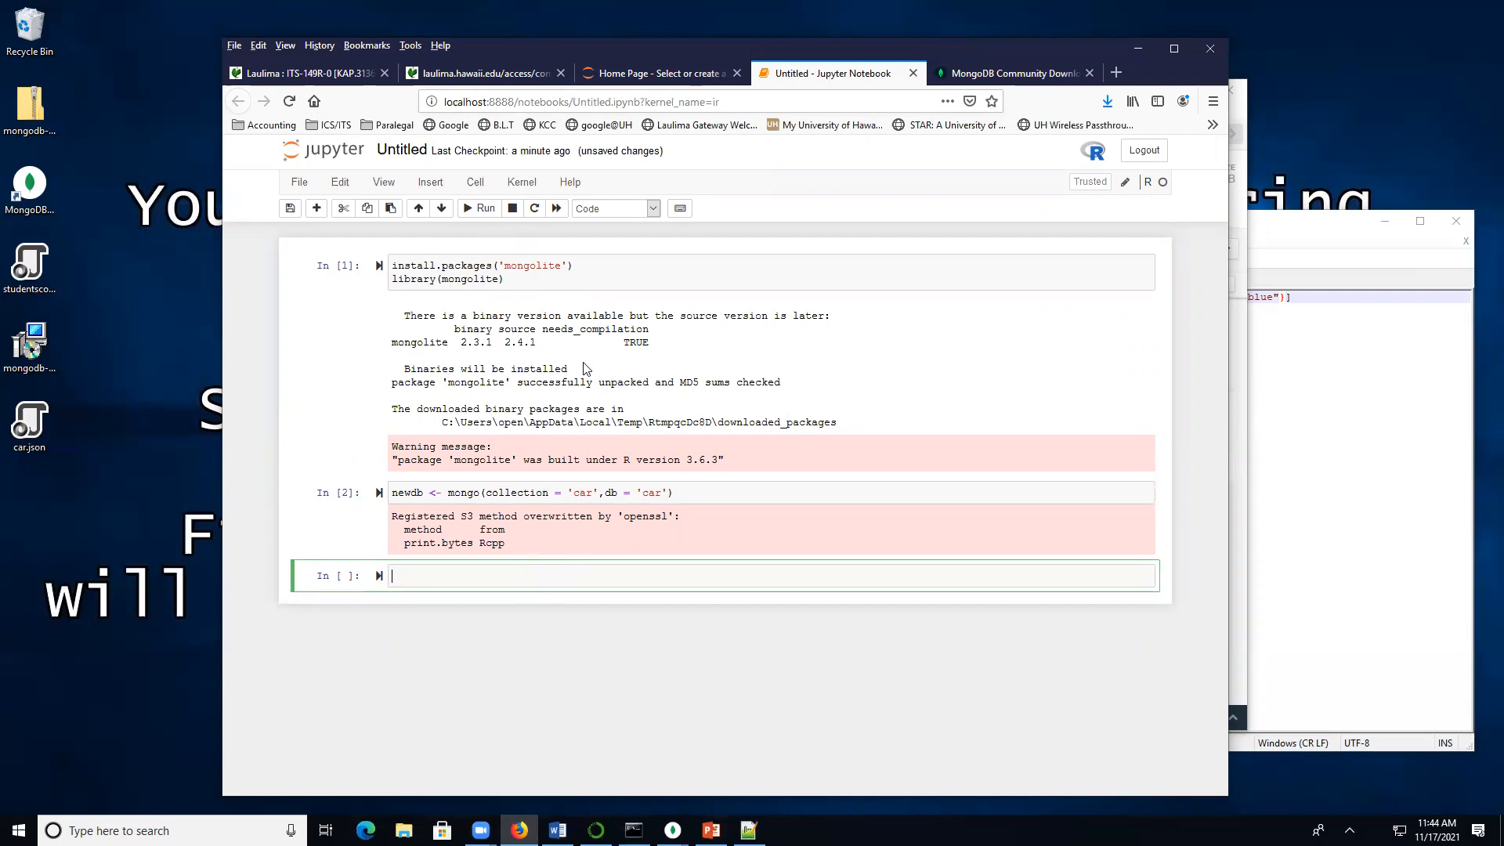
# Copy the first data <- newdb$find('{}') line from the example page into the next notebook cell
pyautogui.click(517, 75)
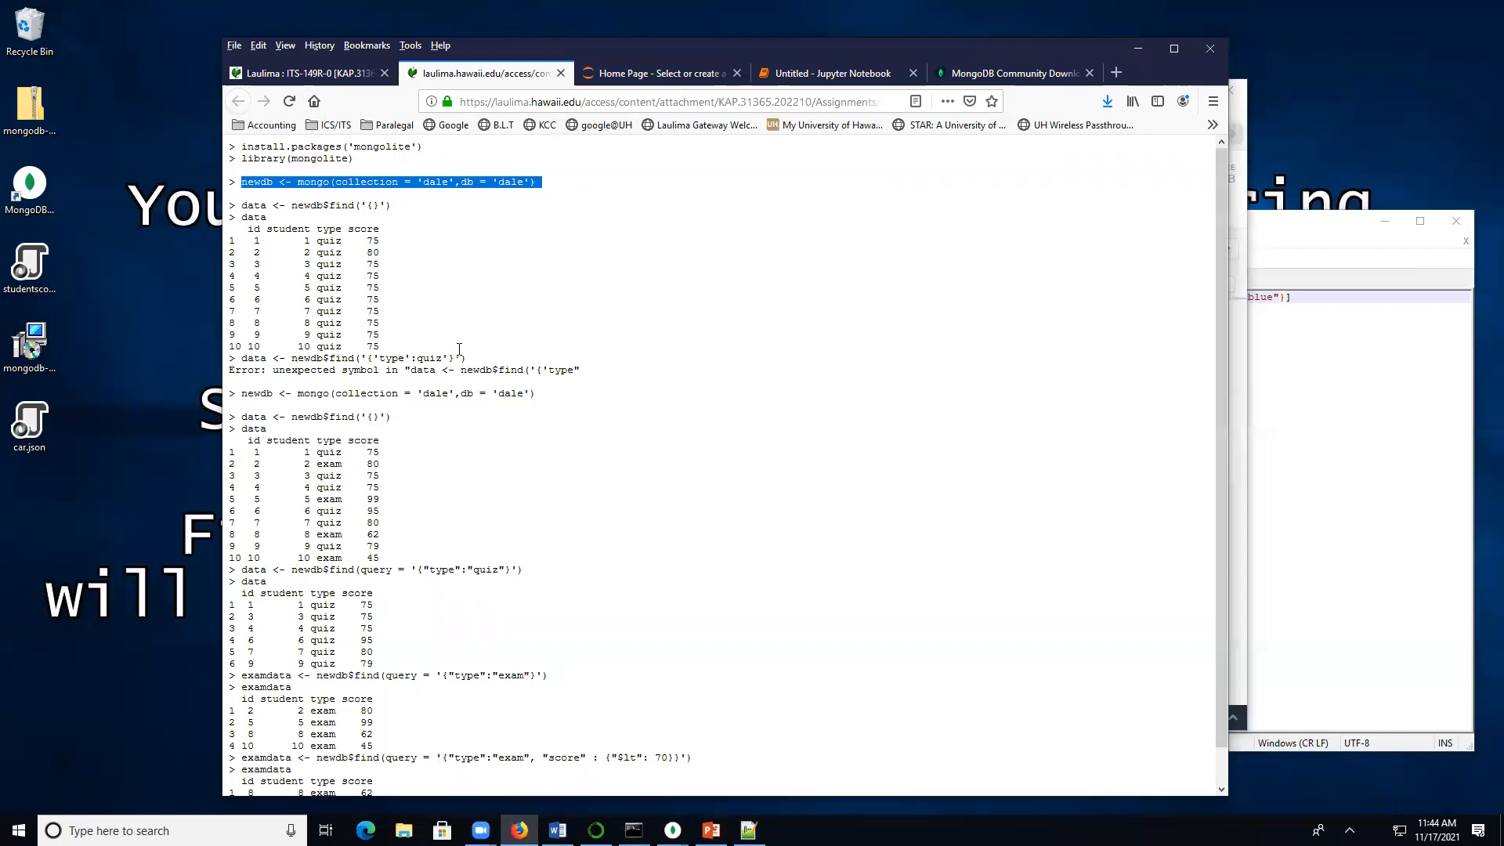
pyautogui.click(387, 206)
pyautogui.moveTo(387, 206); pyautogui.dragTo(241, 206)
pyautogui.hotkey('ctrl', 'c')
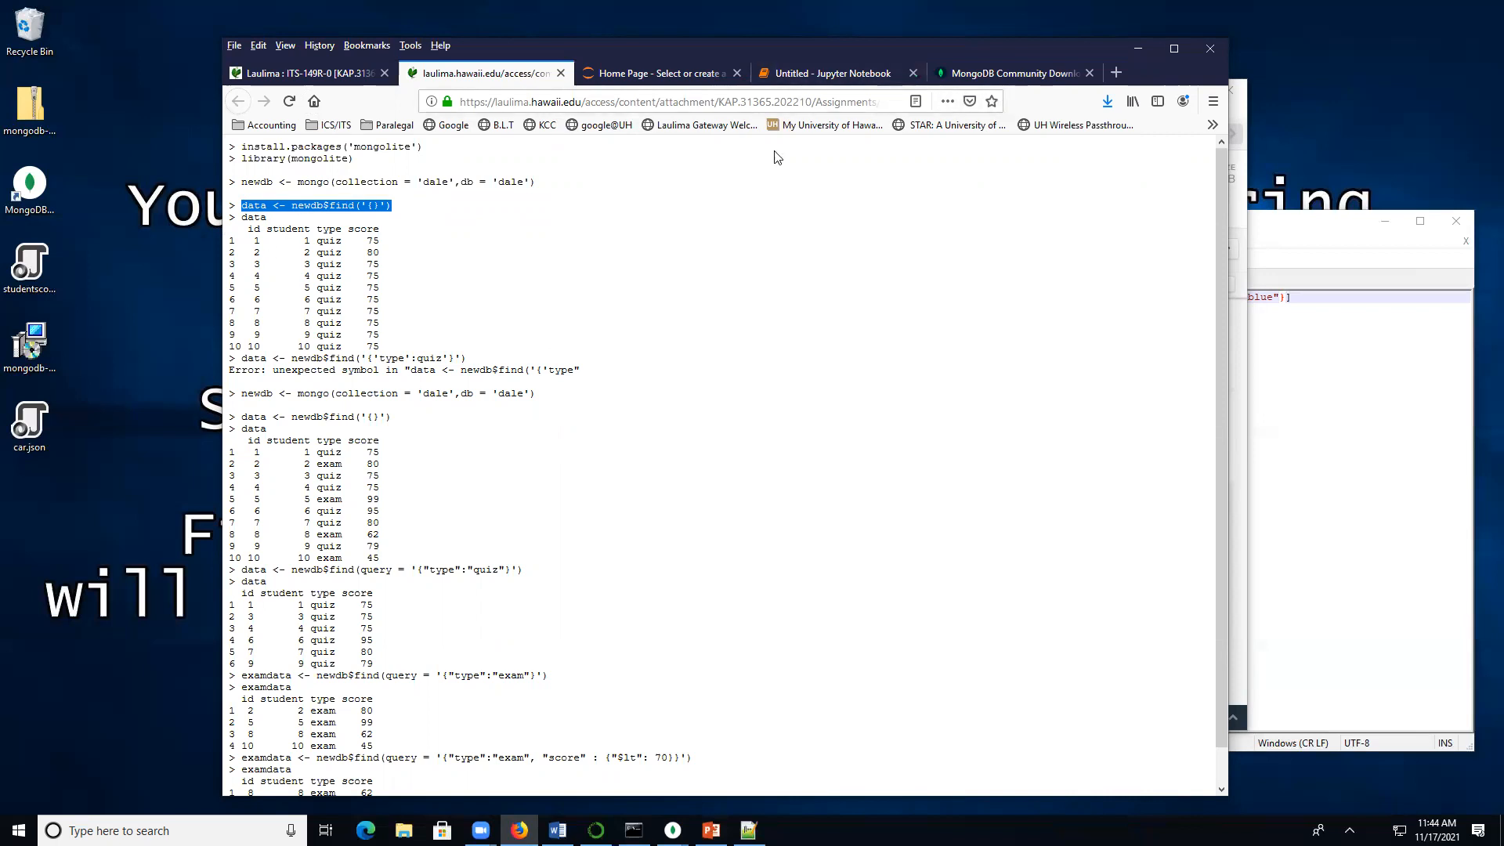
pyautogui.click(842, 74)
pyautogui.hotkey('ctrl', 'v')
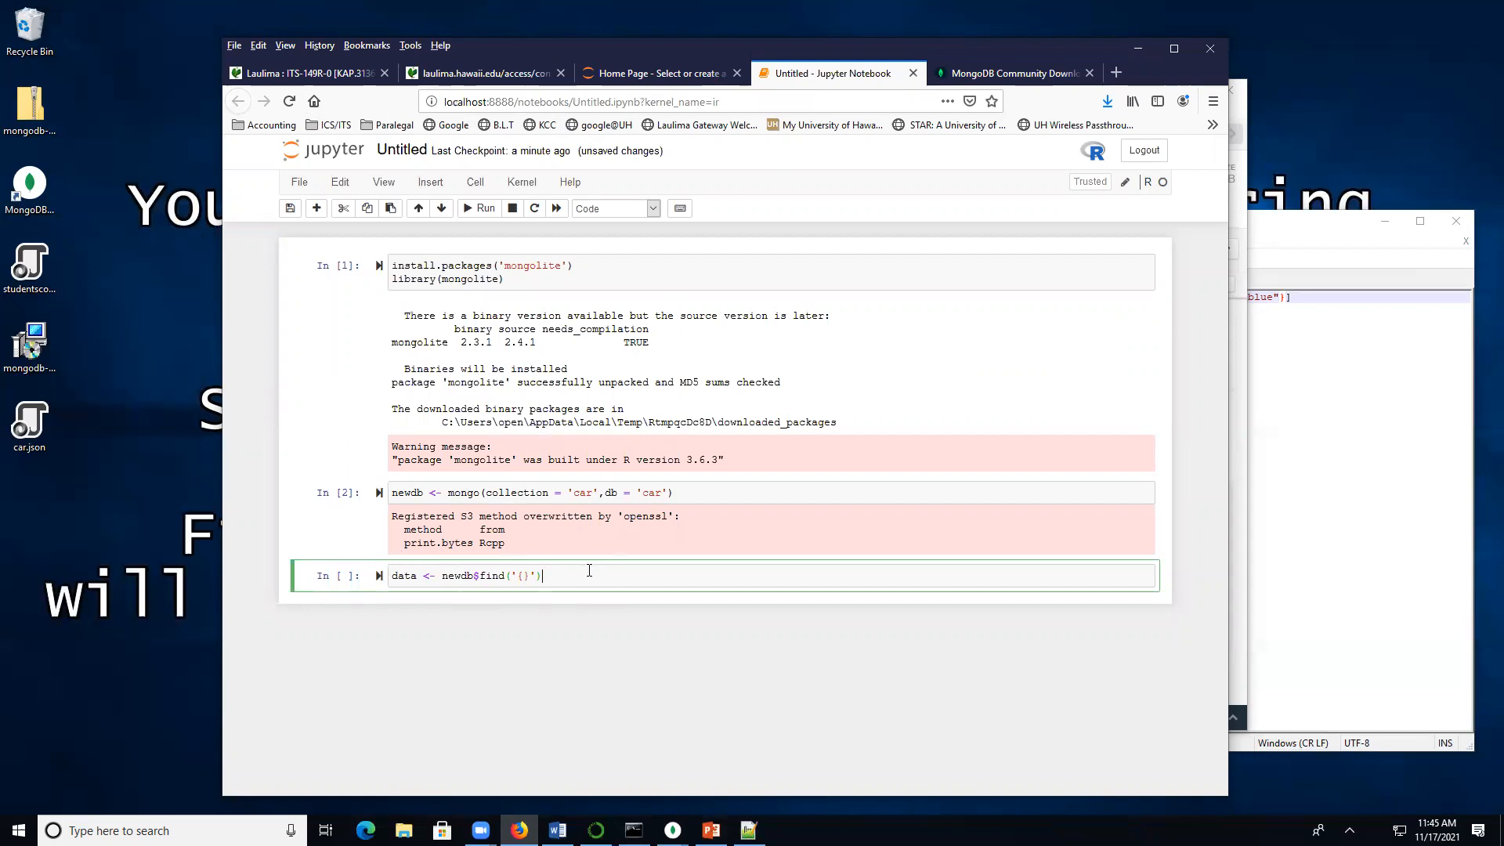
# Replace the cell's content with newdb and run it to list the connection's methods
pyautogui.hotkey('ctrl', 'a')
pyautogui.write('newdb')
pyautogui.press('Return')
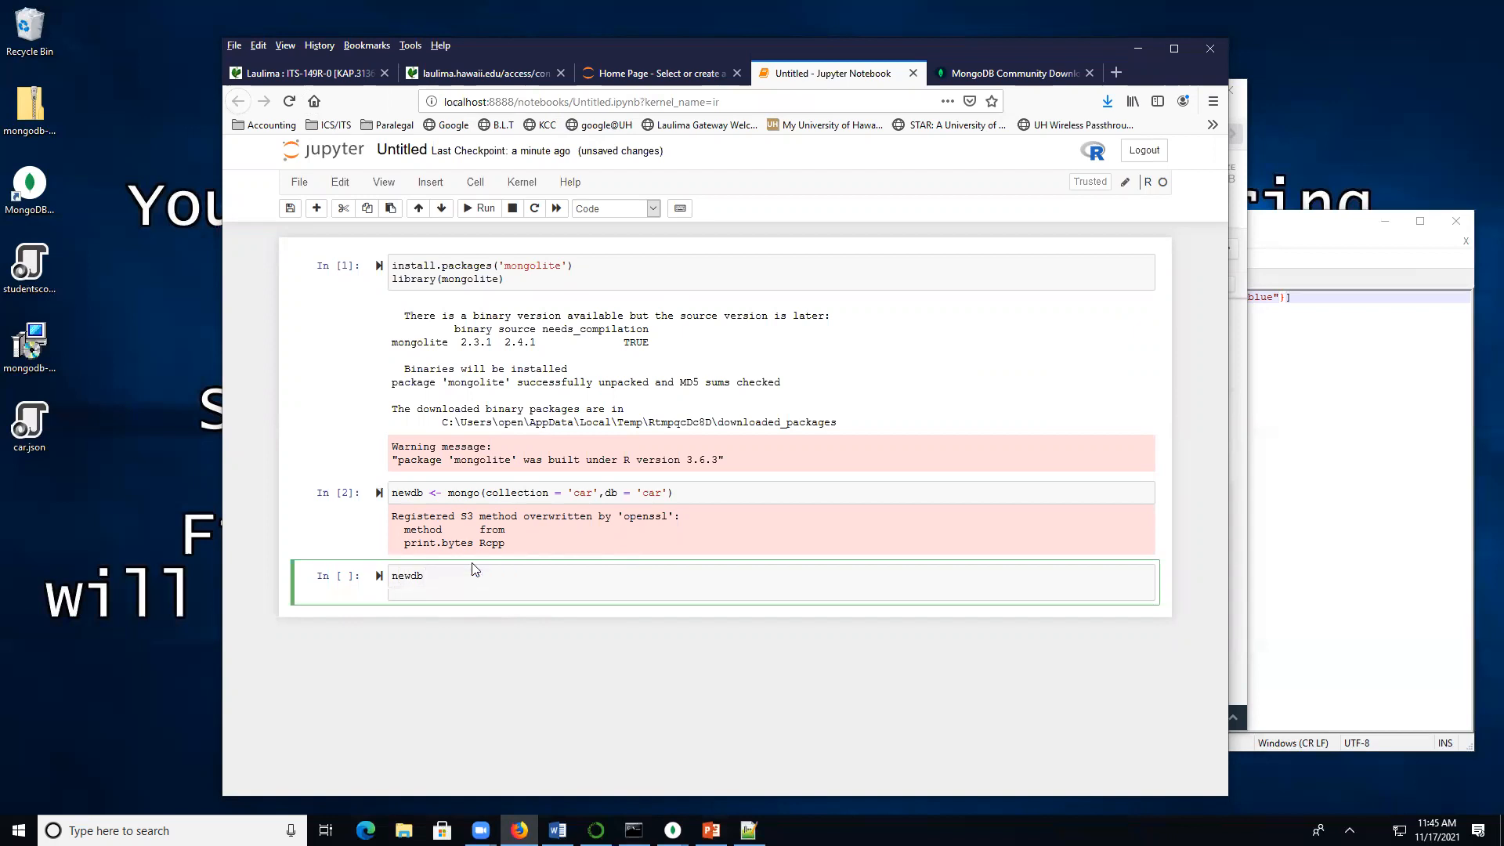
pyautogui.click(480, 209)
pyautogui.scroll(-3, 705, 586)
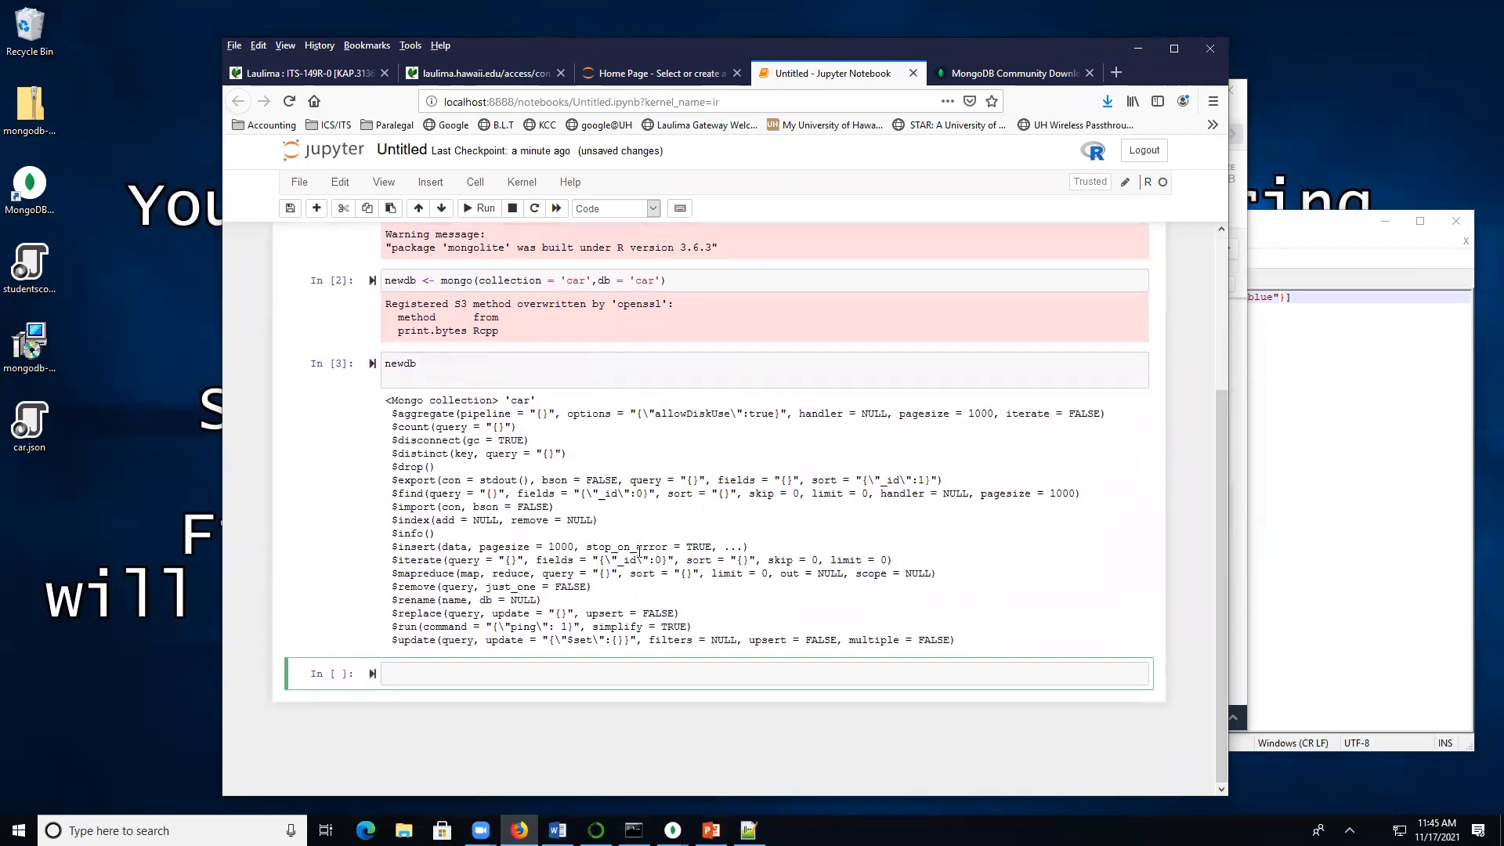
# Run data <- newdb$find('{}') in a new cell, and run data in the following cell to display the records
pyautogui.click(441, 671)
pyautogui.hotkey('ctrl', 'v')
pyautogui.click(486, 209)
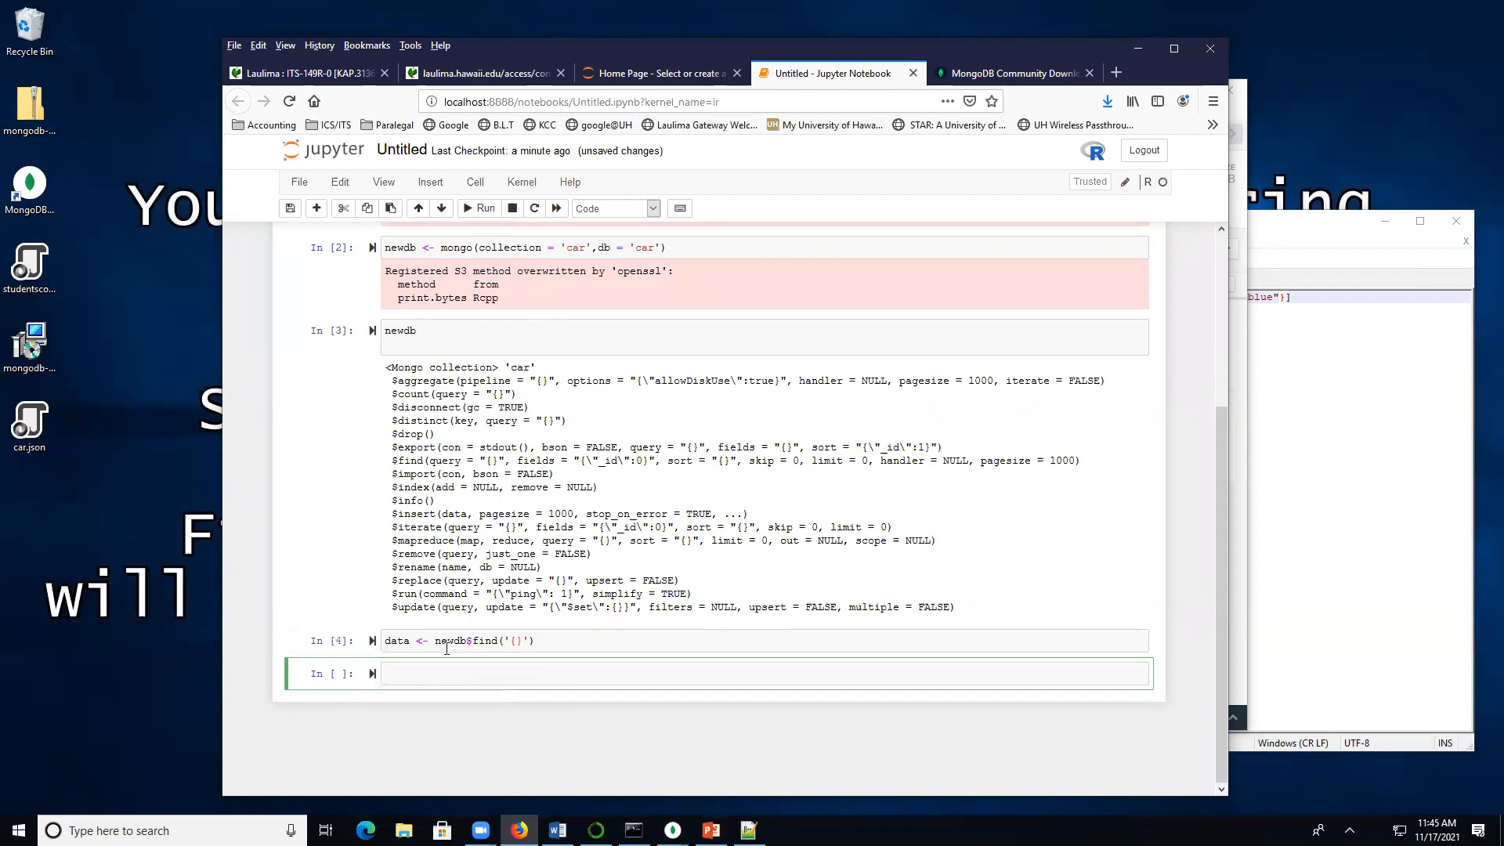
pyautogui.write('data')
pyautogui.click(479, 209)
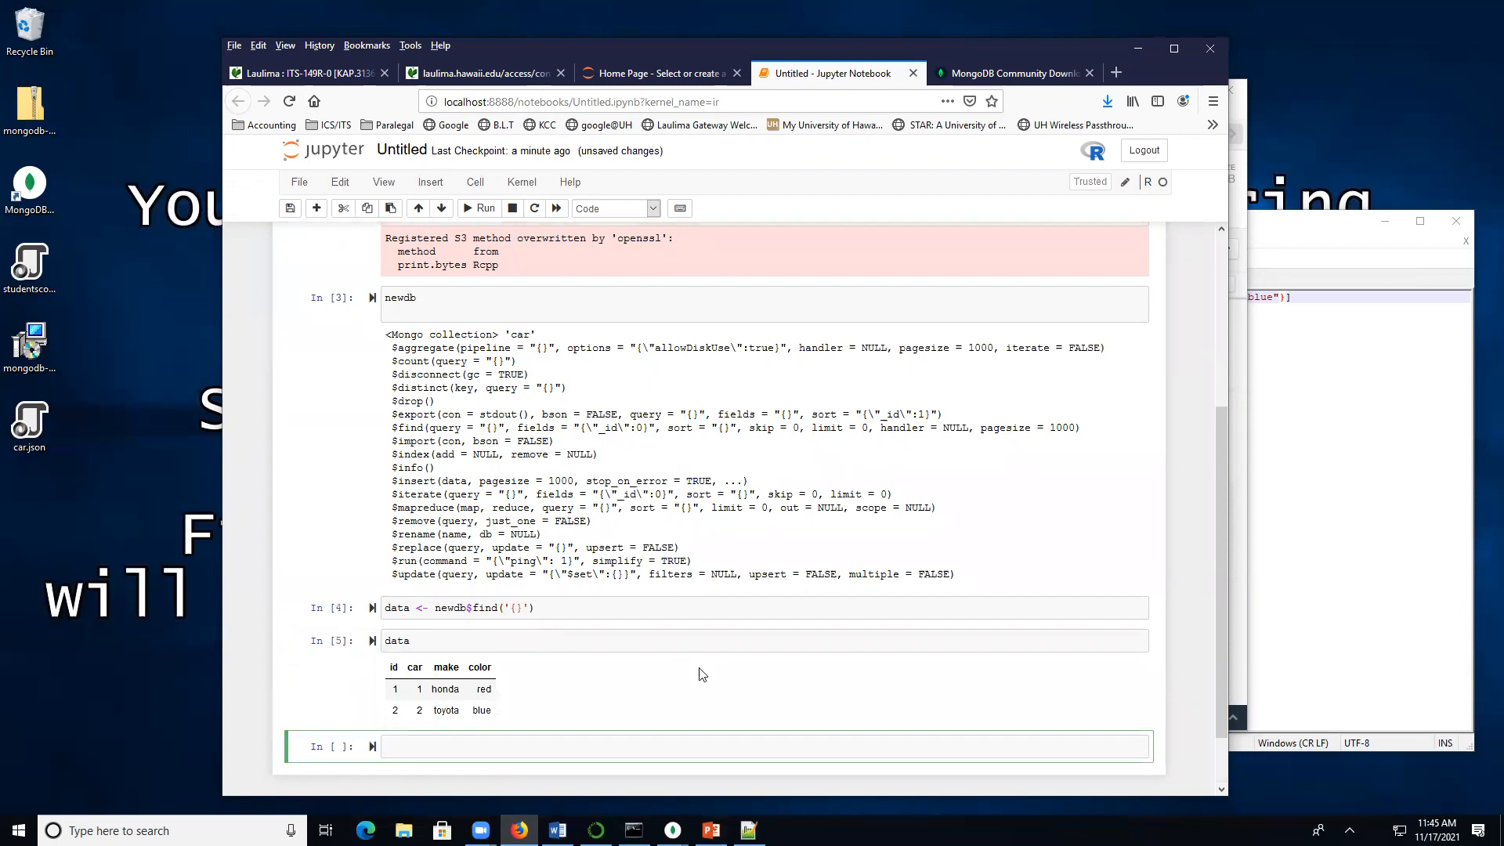
pyautogui.scroll(3, 702, 676)
pyautogui.scroll(-3, 703, 675)
pyautogui.scroll(-2, 703, 676)
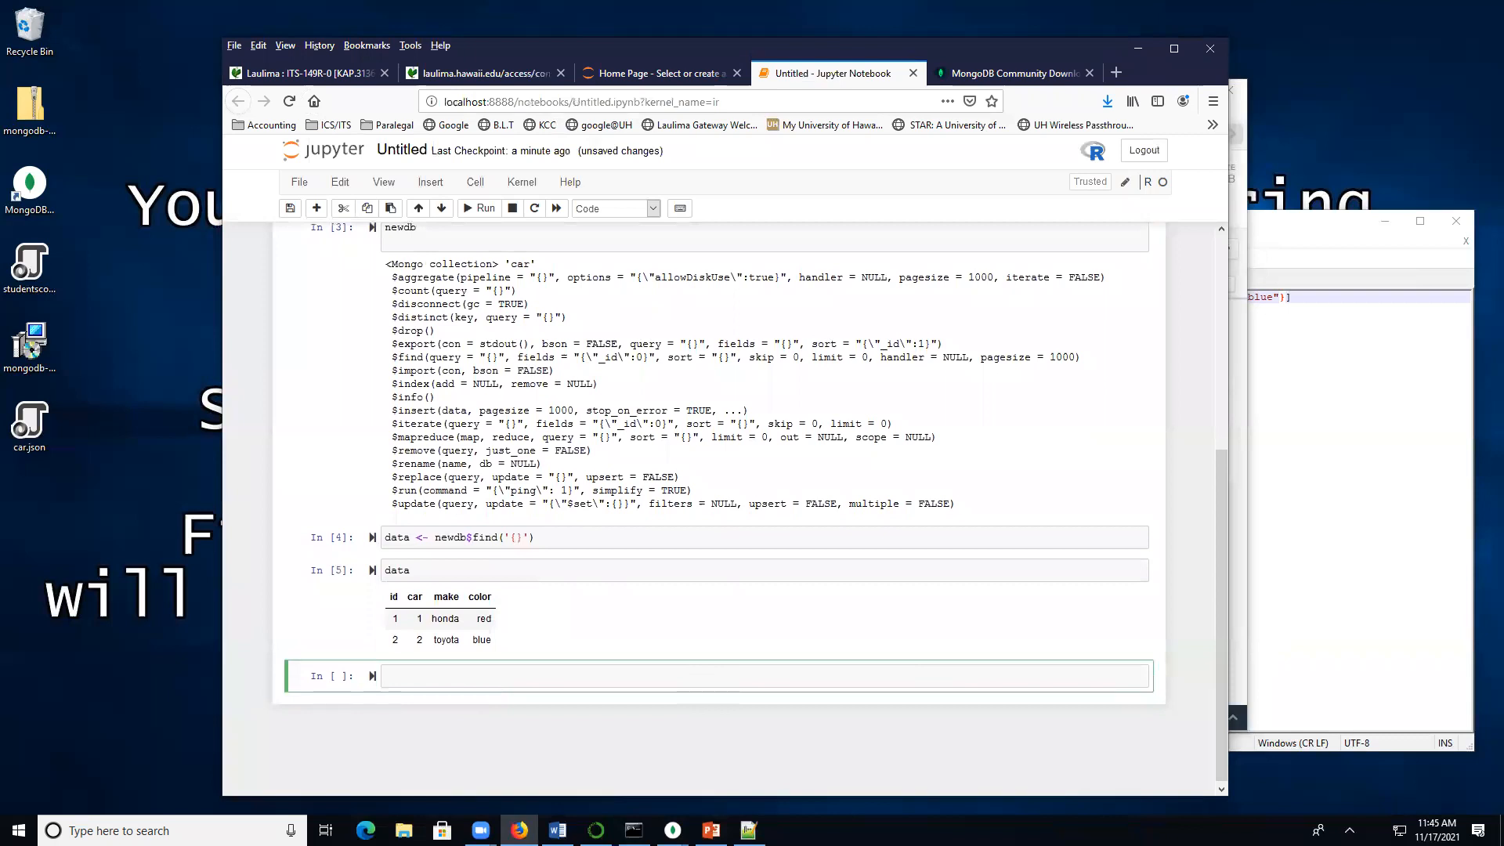
pyautogui.hotkey('alt', 'Tab')
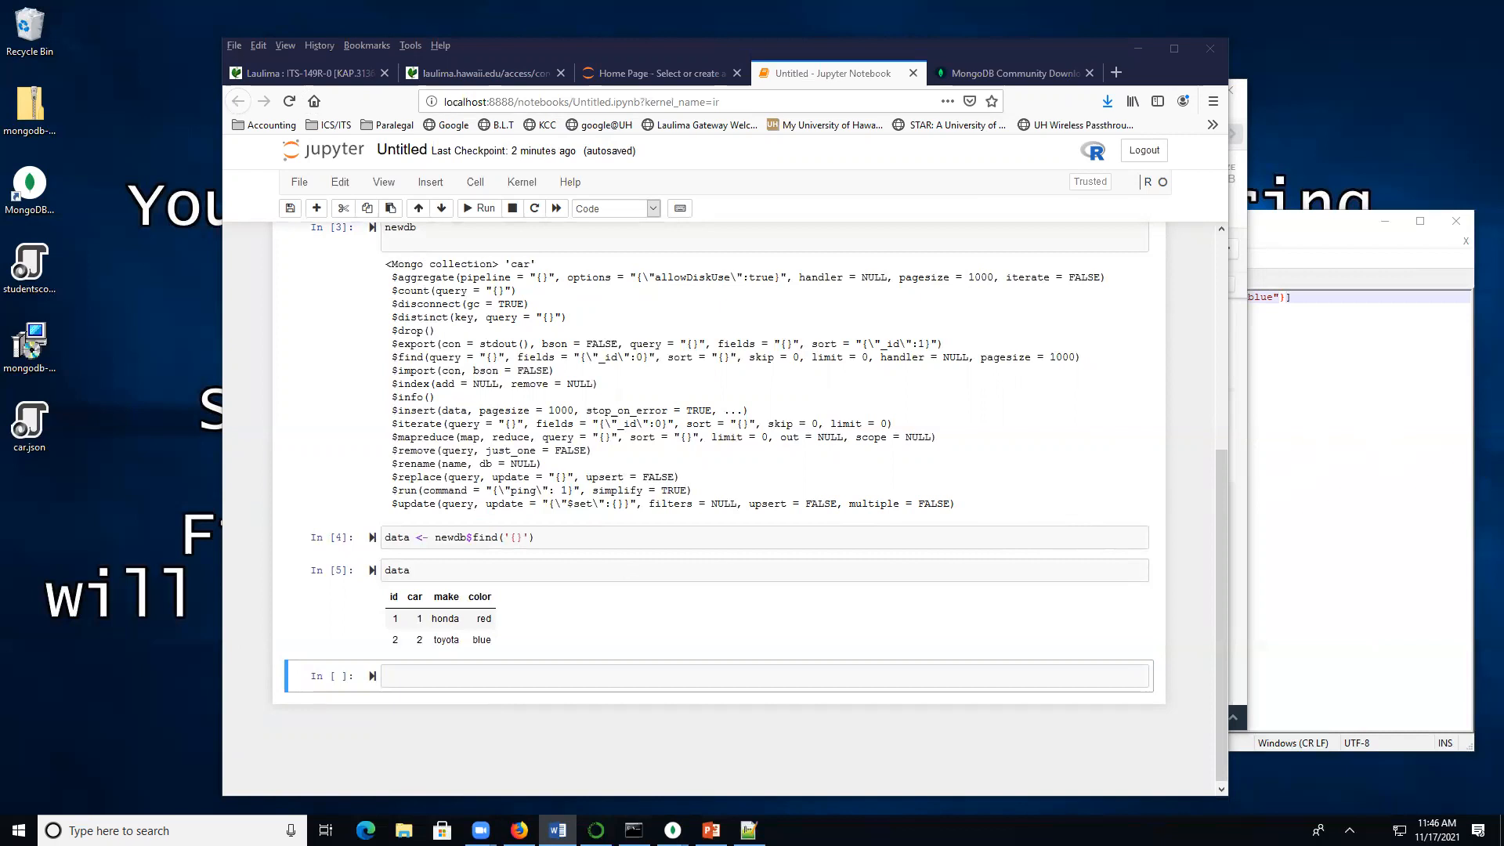
pyautogui.scroll(3, 664, 527)
pyautogui.scroll(-3, 664, 527)
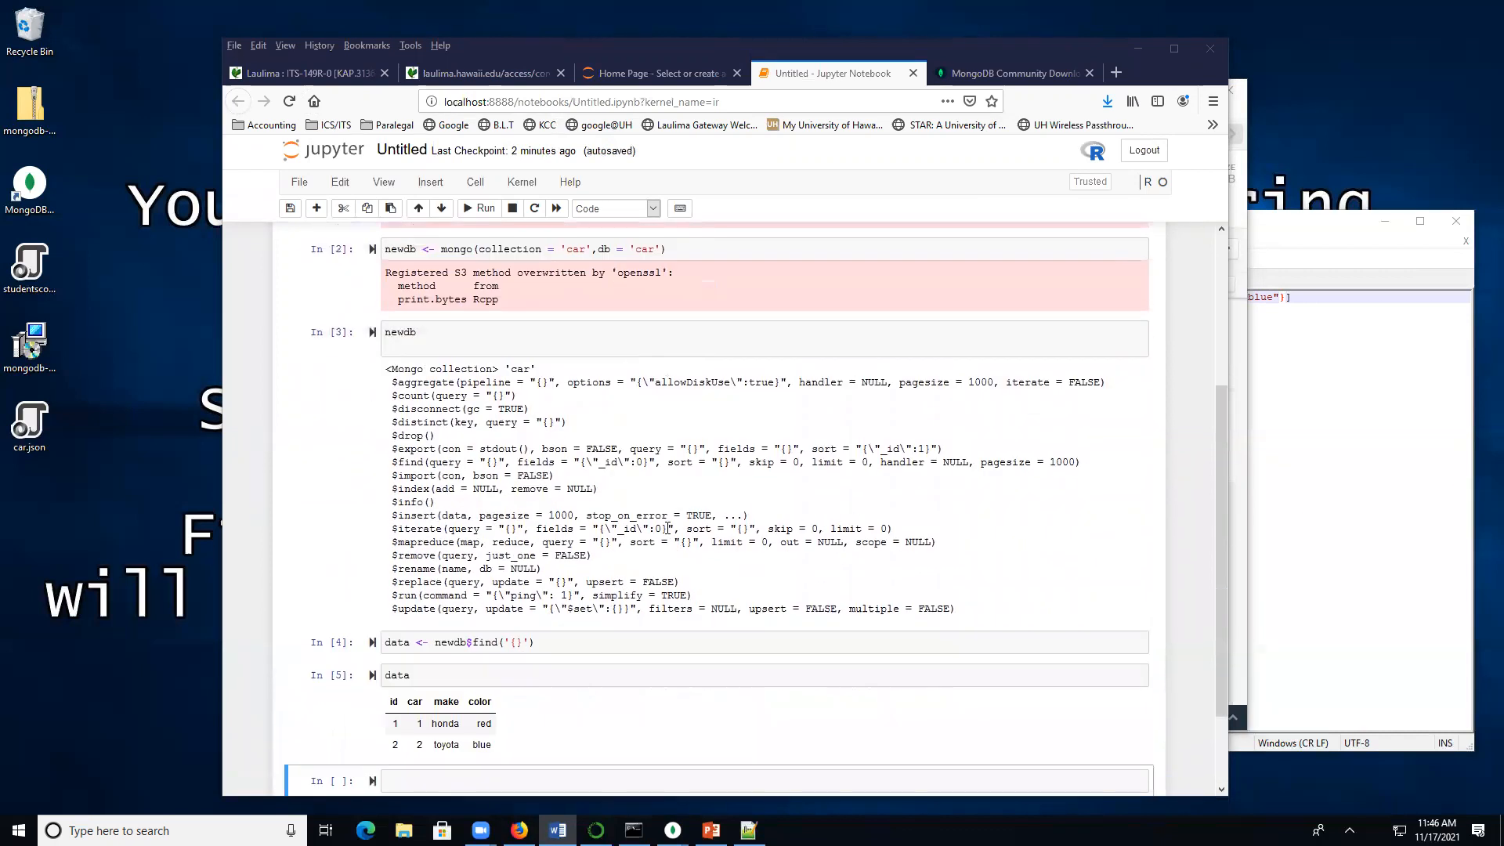
pyautogui.scroll(3, 664, 527)
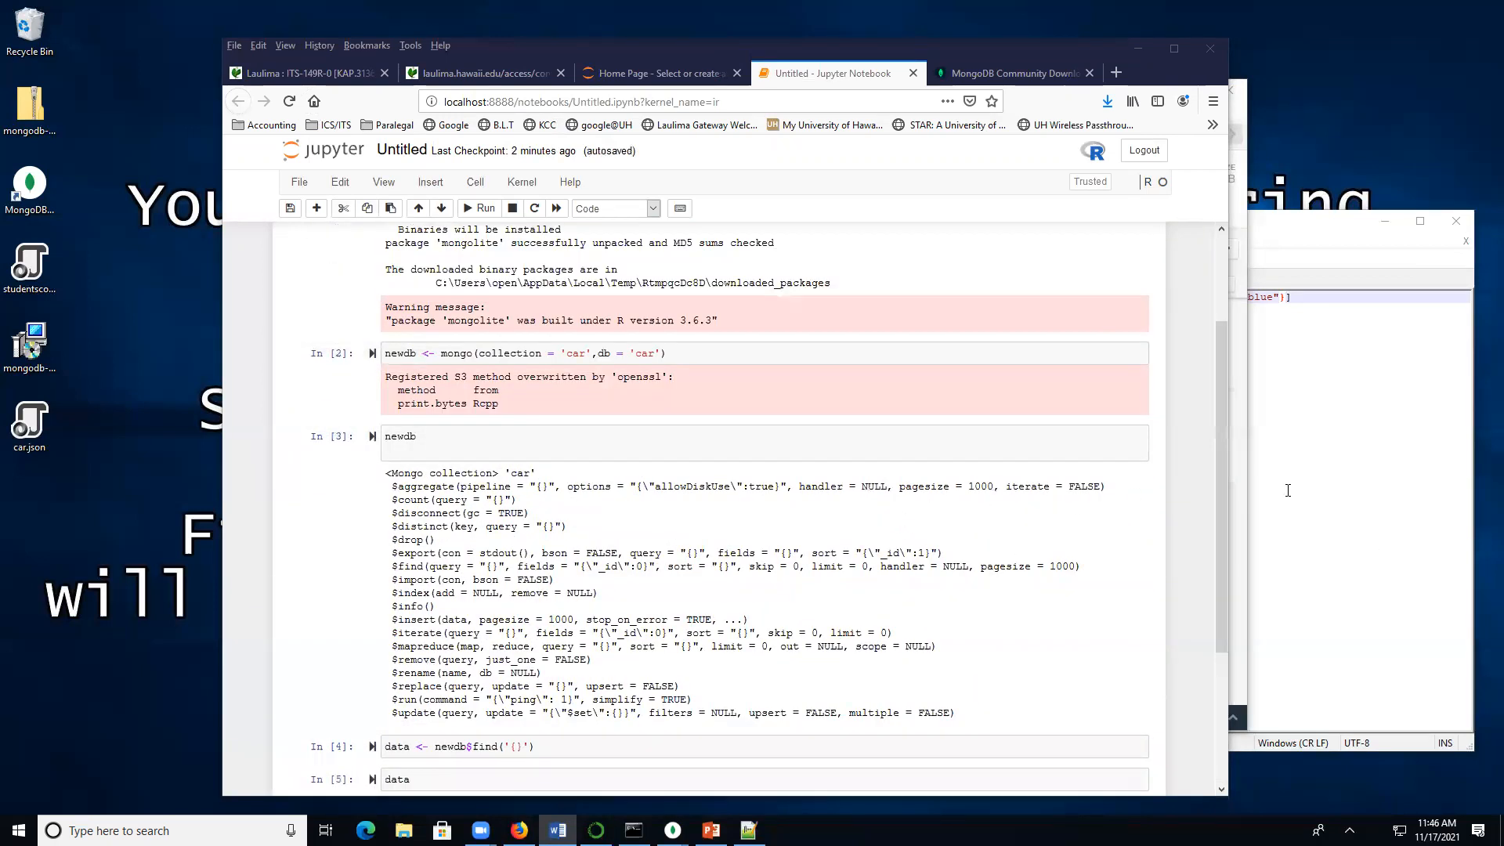
pyautogui.click(1332, 470)
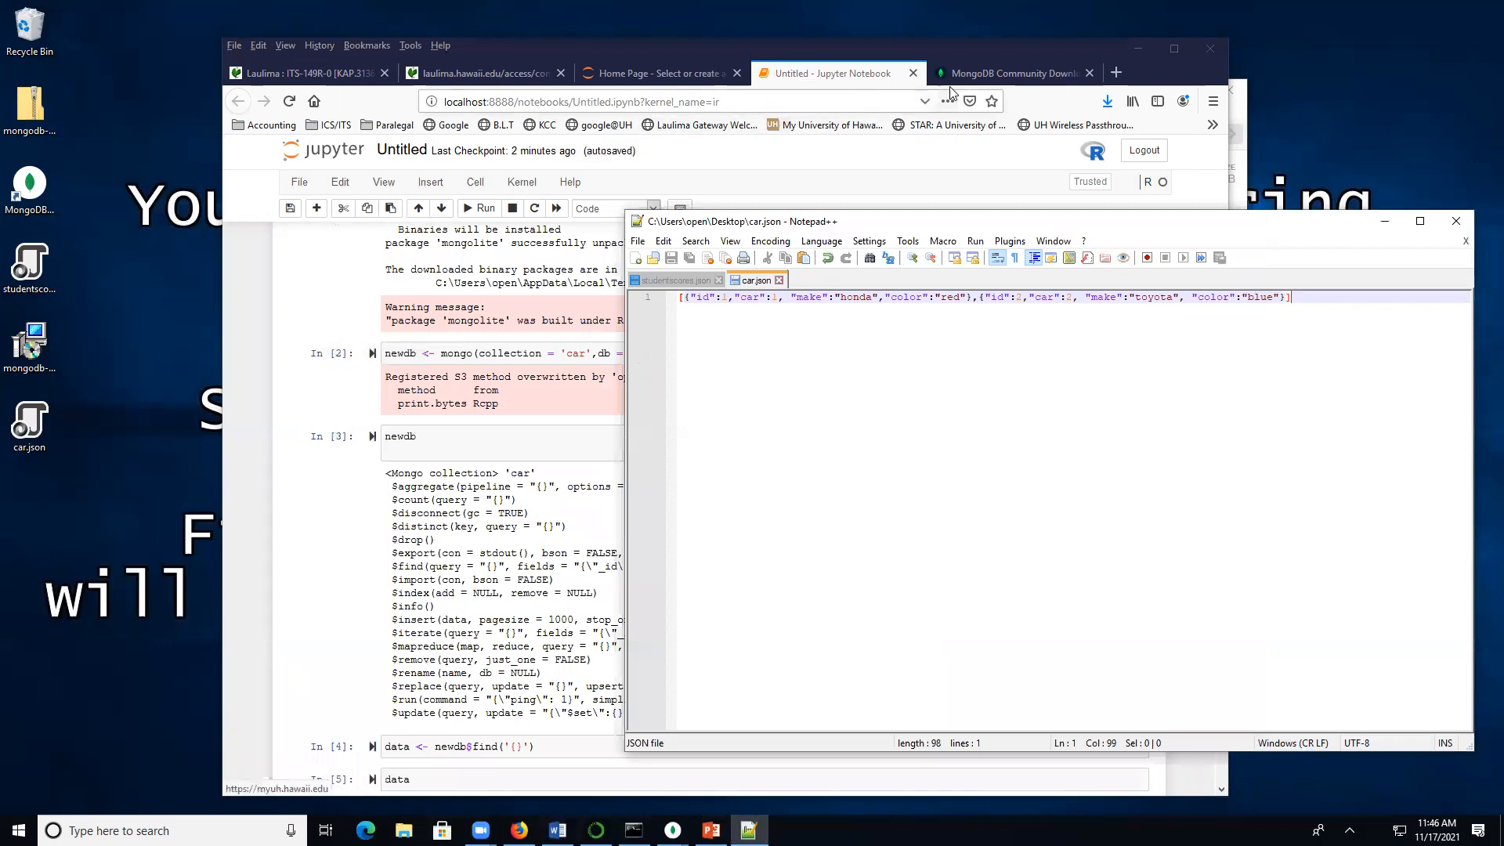
pyautogui.click(1019, 72)
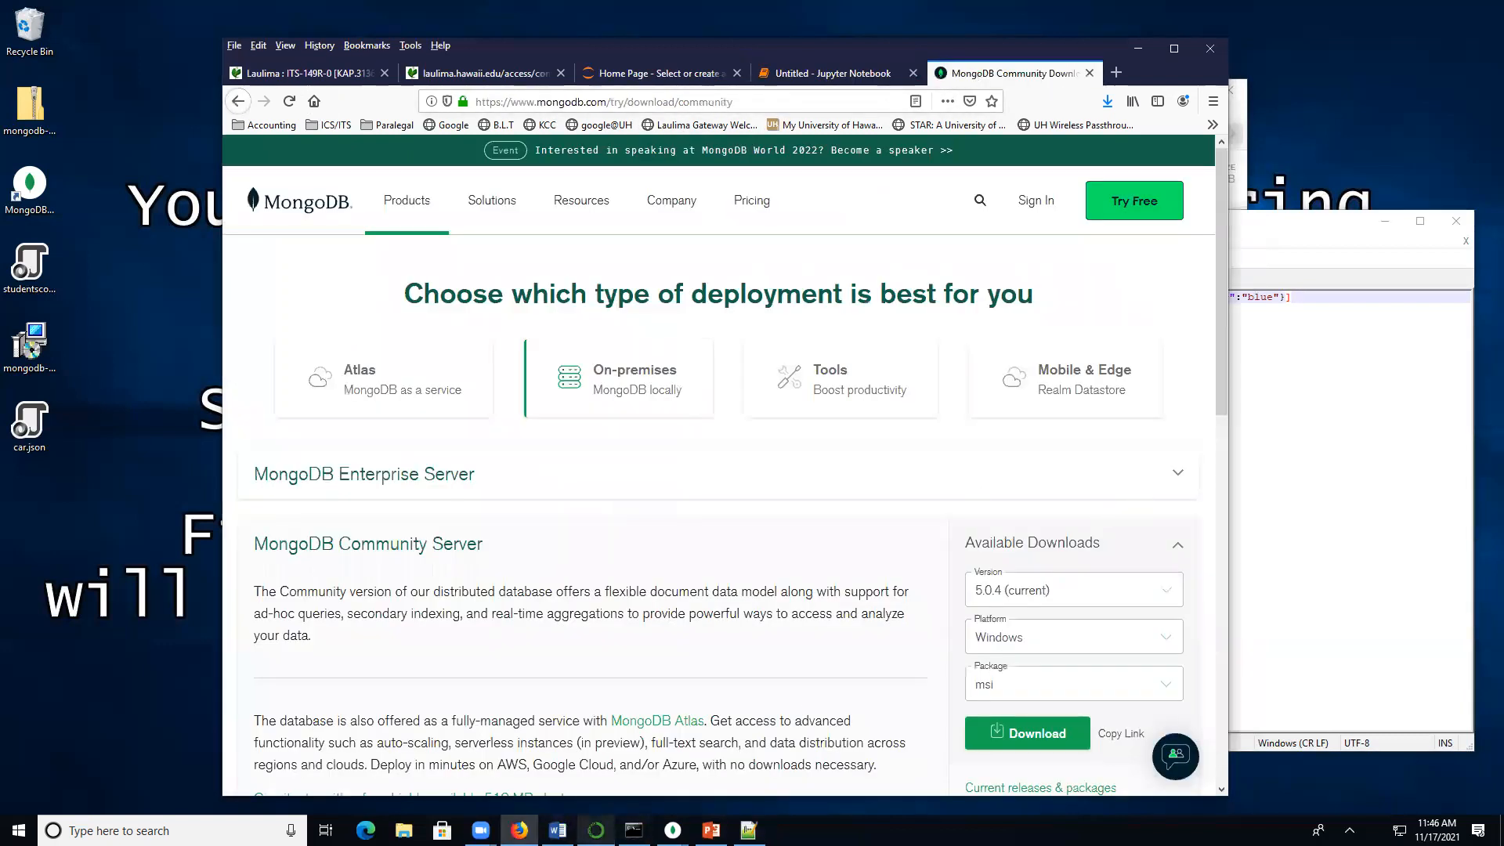
# Switch to MongoDB Compass and find the car collection's documents with the filter {"make":"toyota"}
pyautogui.click(672, 830)
pyautogui.click(755, 764)
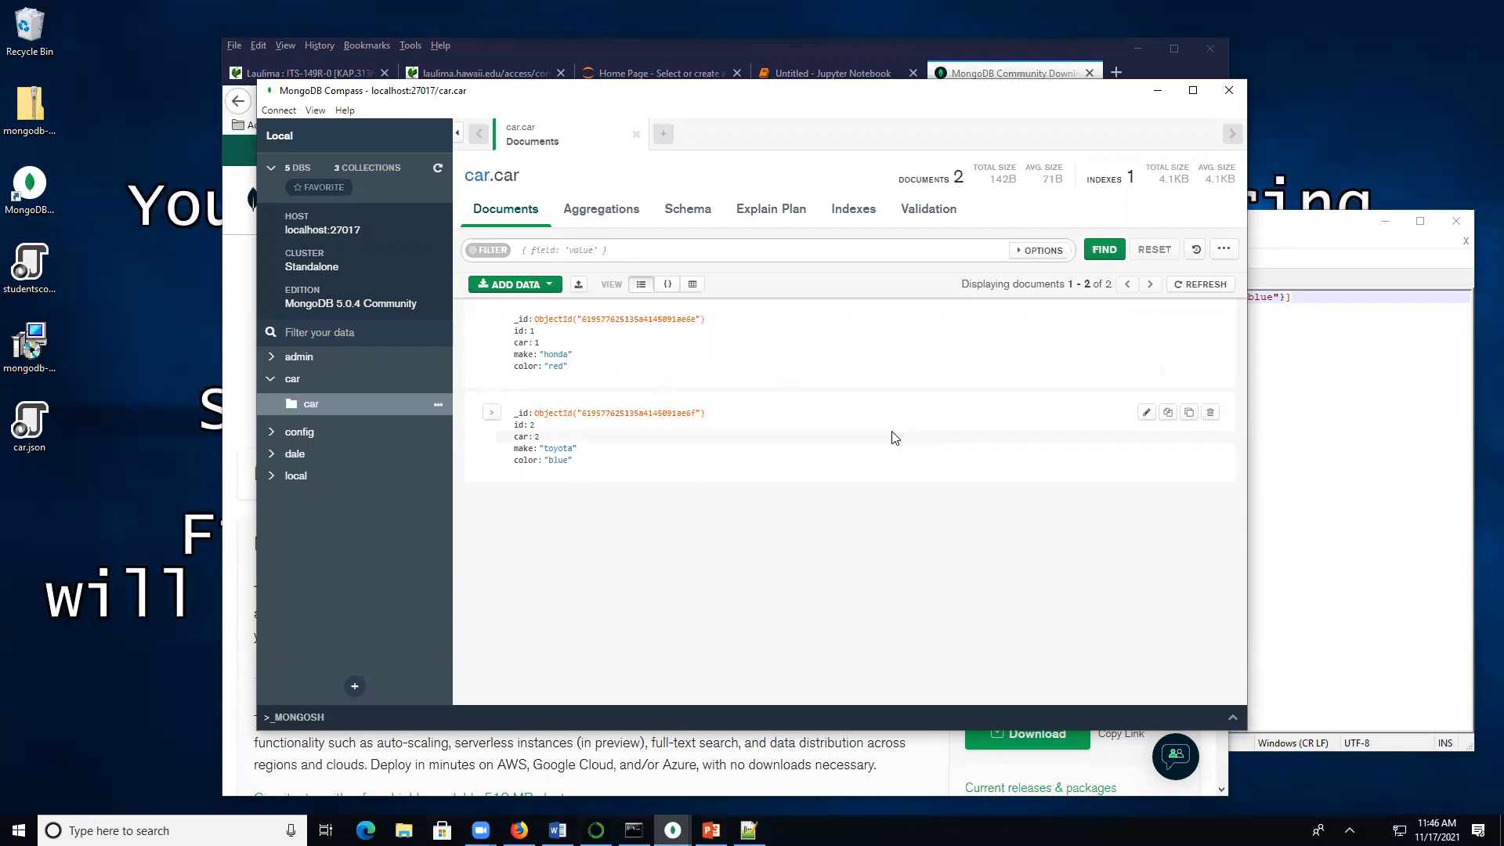
pyautogui.click(629, 253)
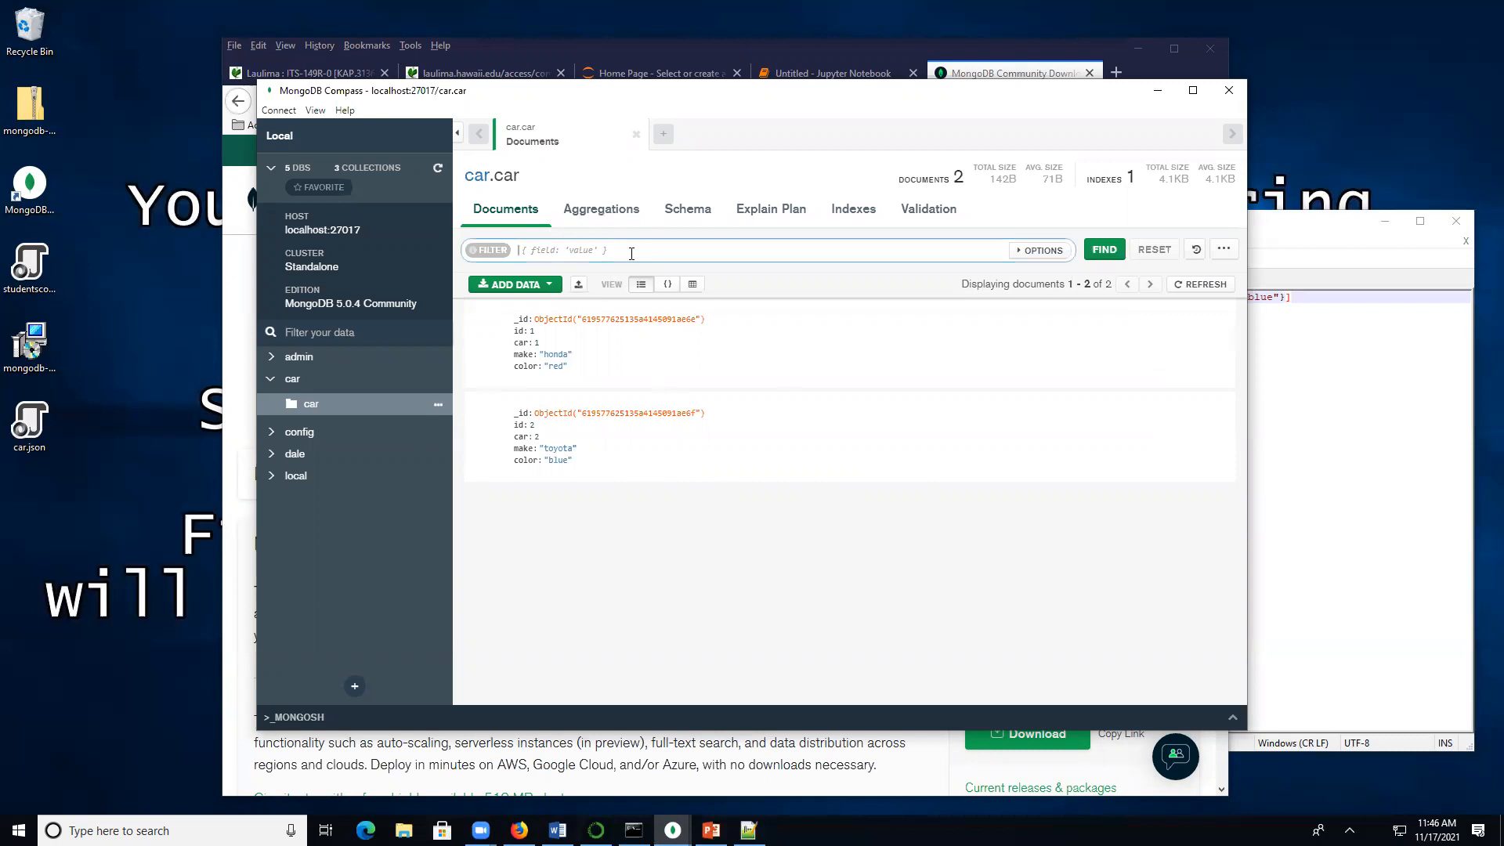
pyautogui.write('{}')
pyautogui.press('Left')
pyautogui.write('"make"')
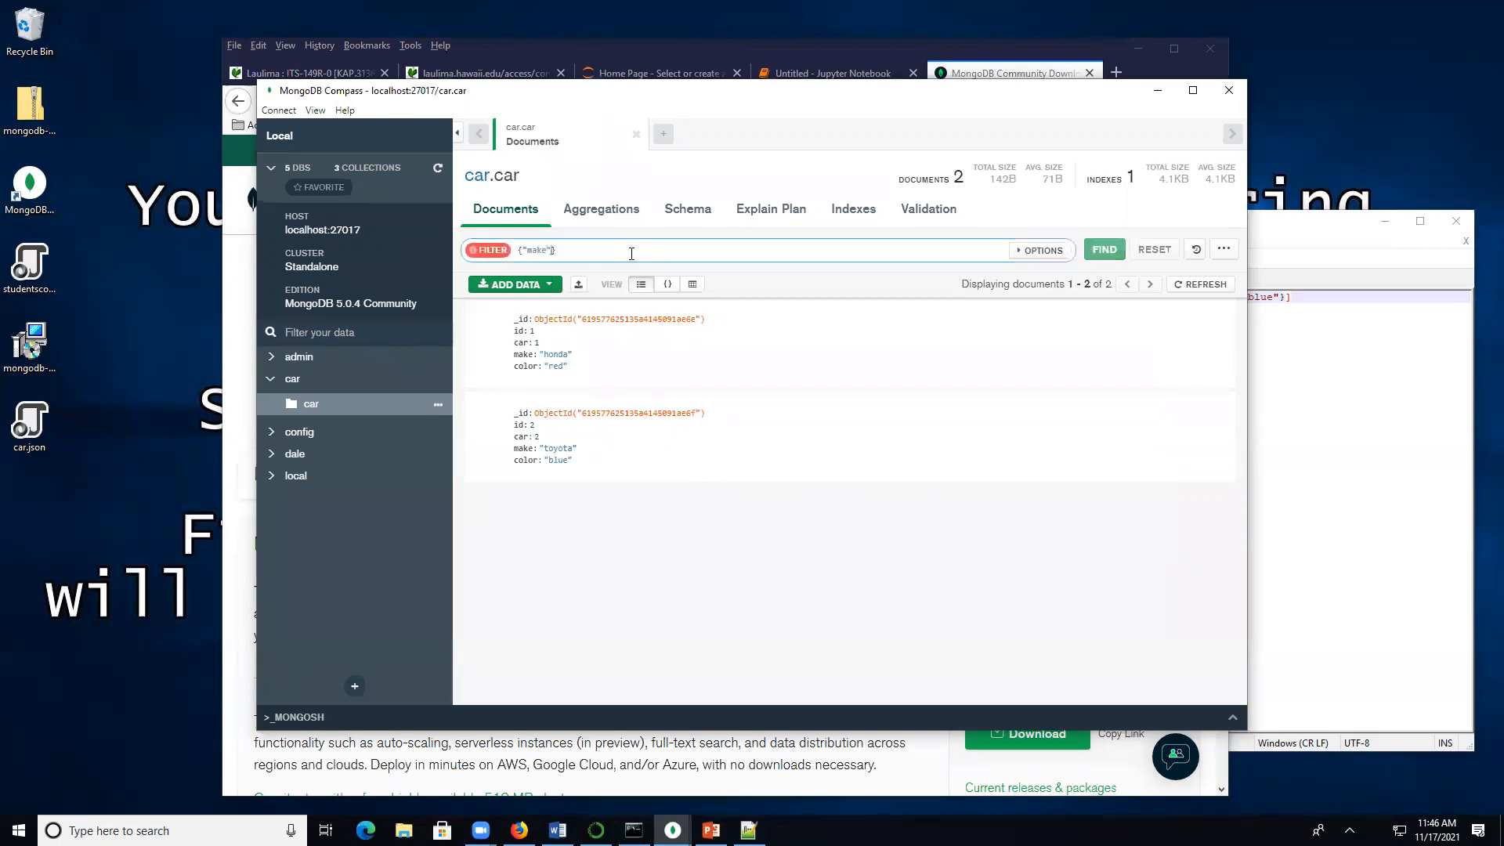
pyautogui.write(':')
pyautogui.write('"to')
pyautogui.write('ypta')
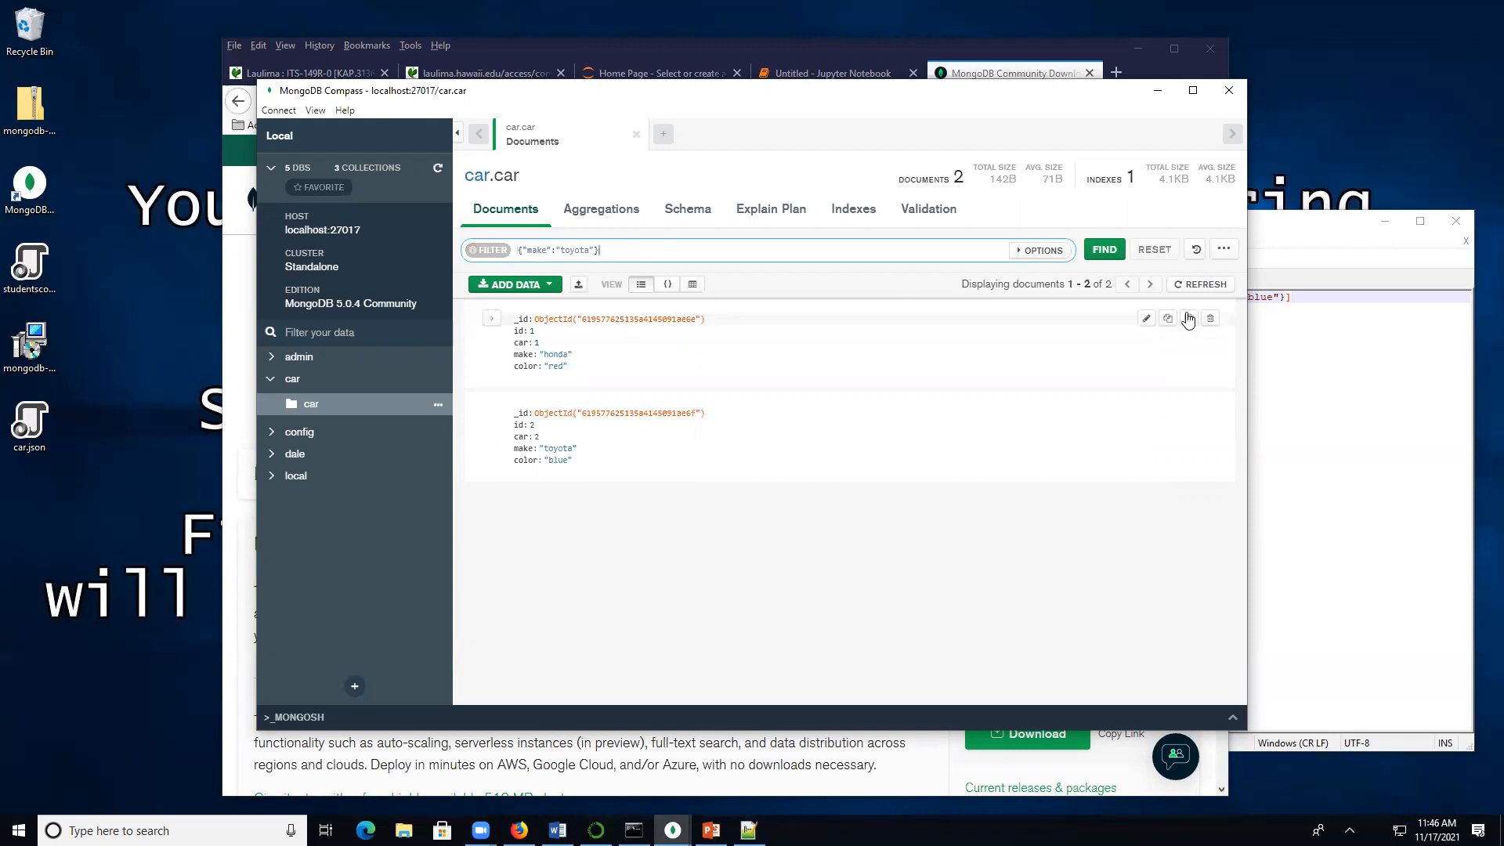
pyautogui.click(1101, 250)
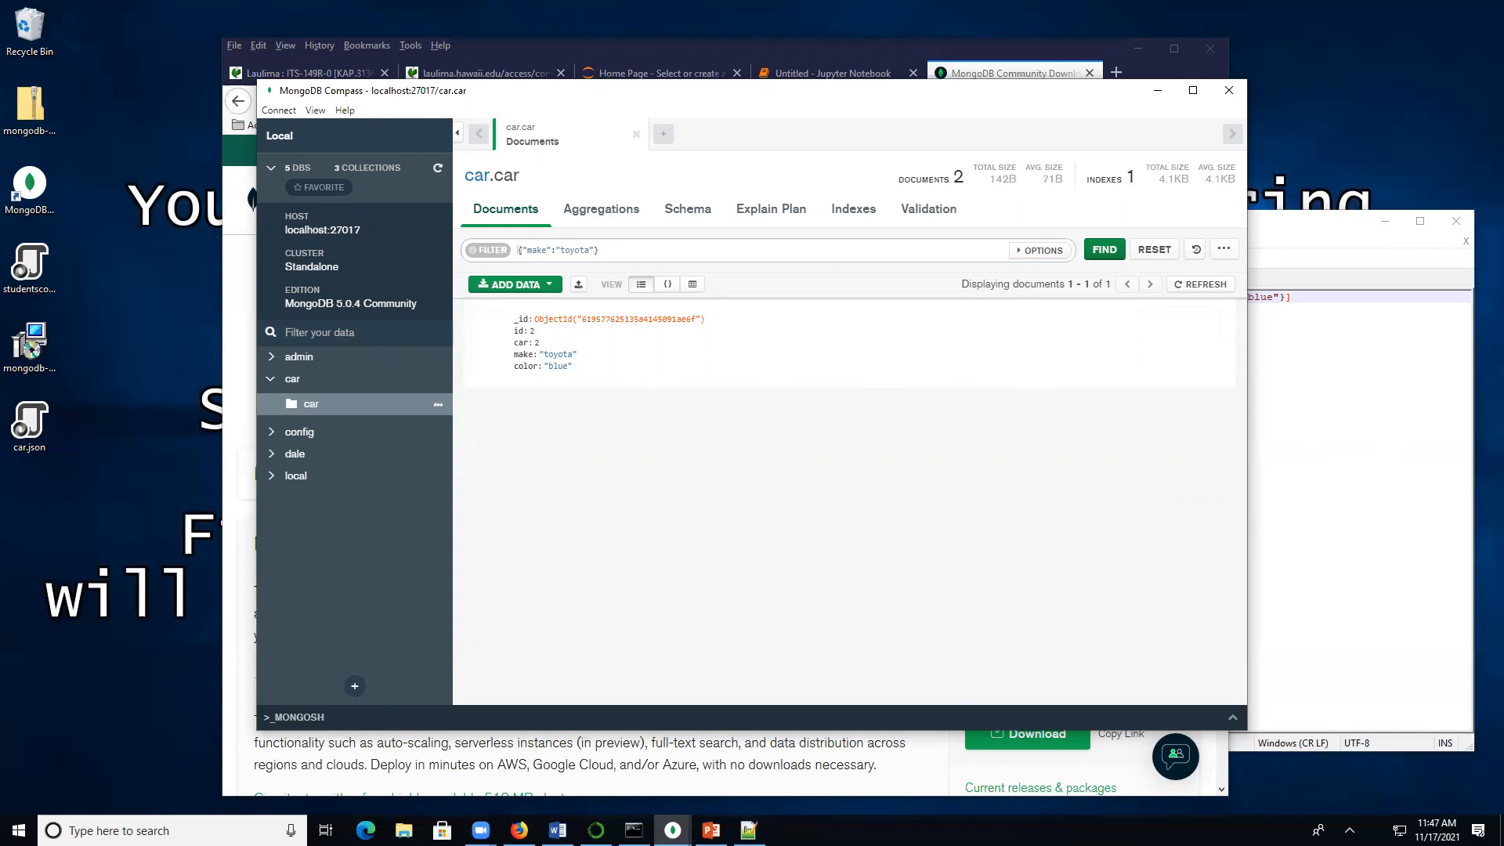
pyautogui.click(673, 830)
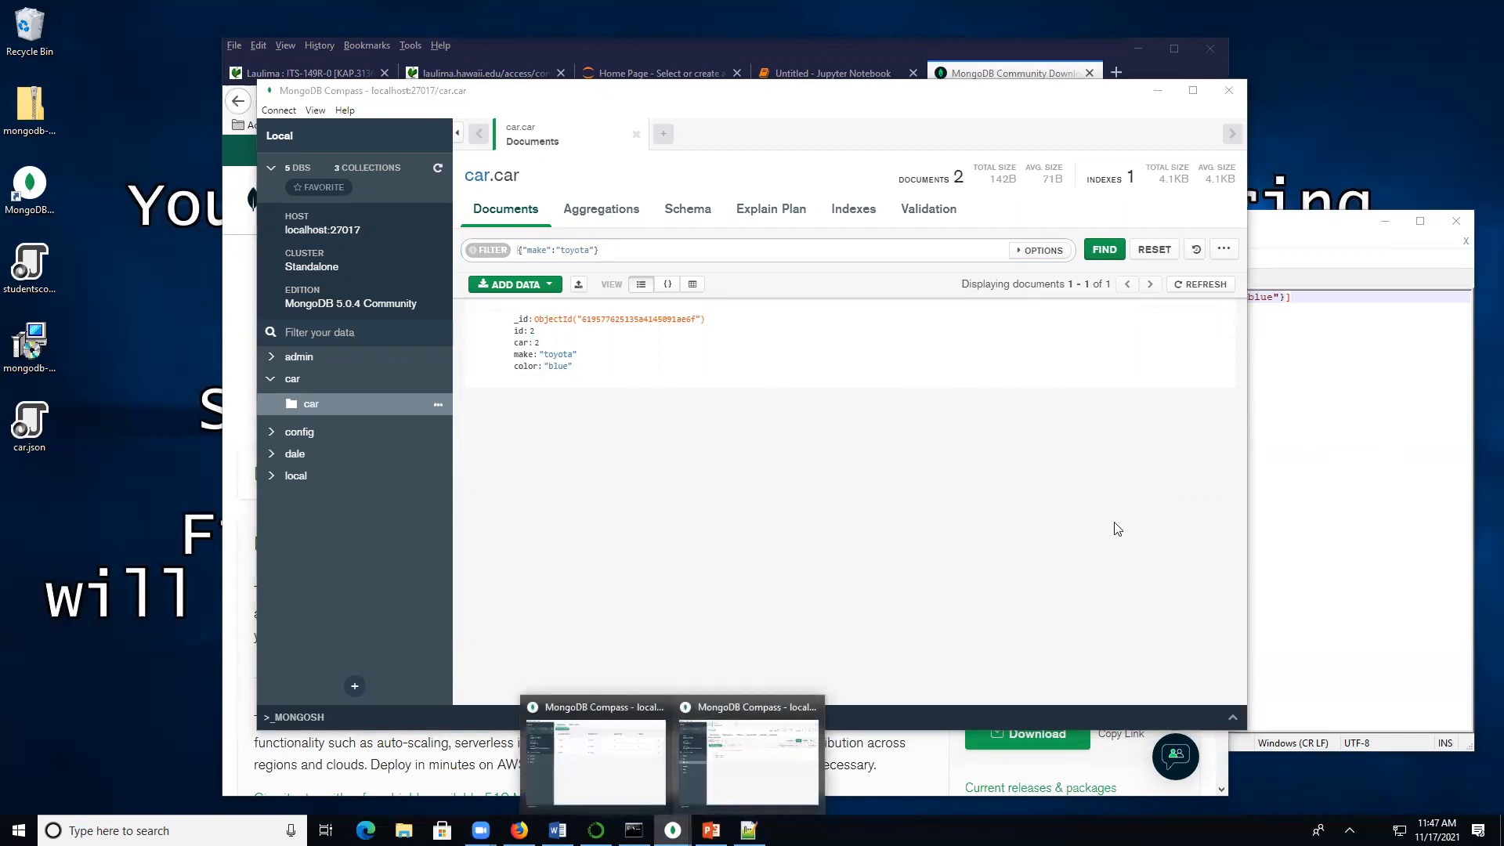